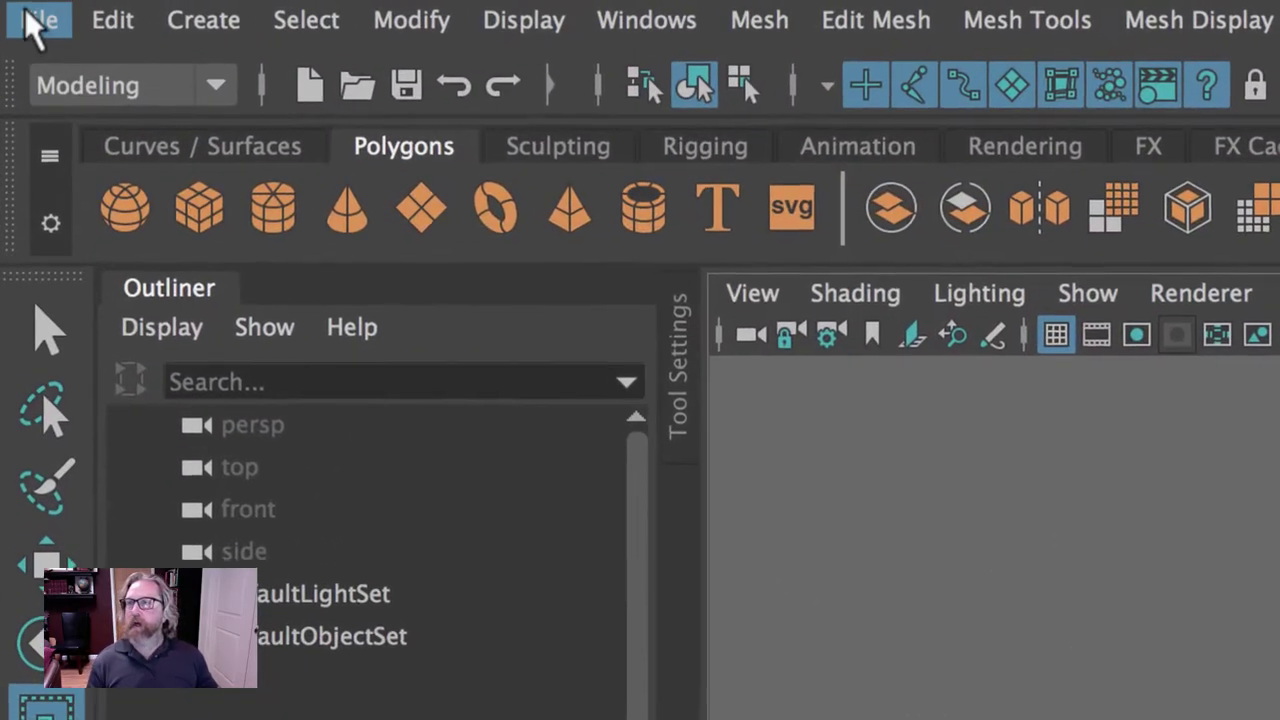
# Add a polygon sphere from the shelf, scale it uniformly to 8.857, and frame it.
pyautogui.click(10, 6)
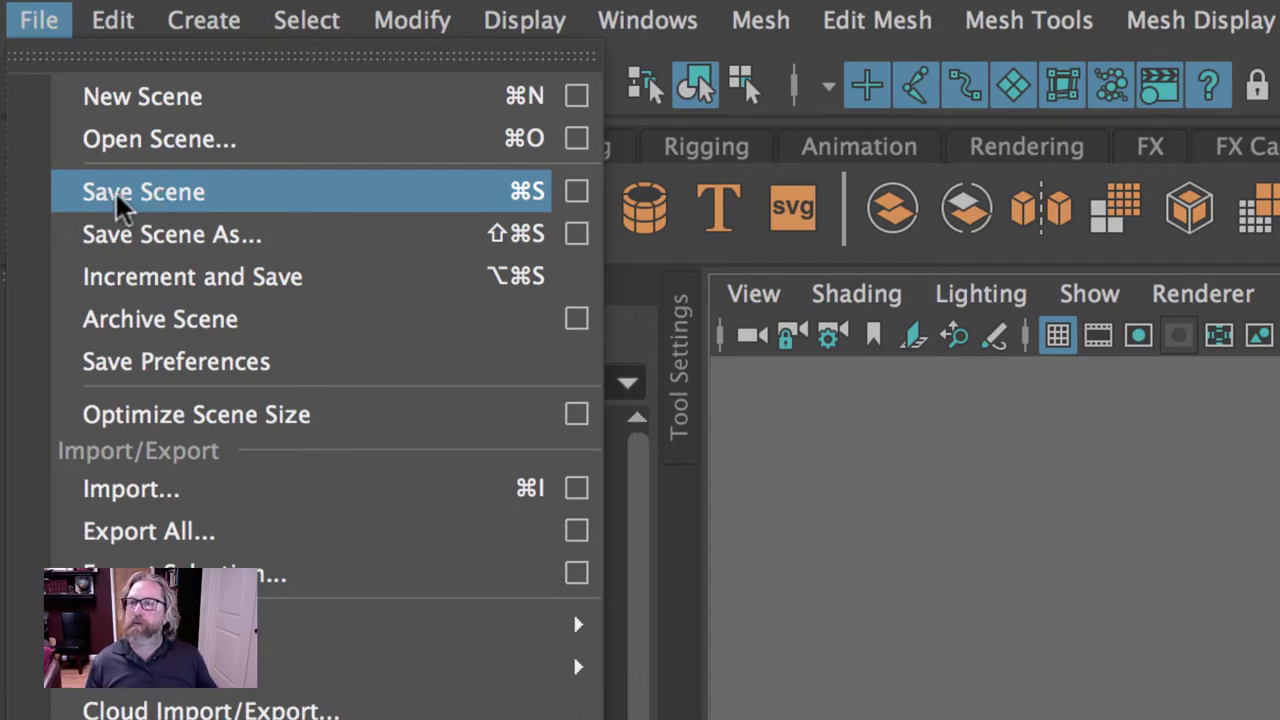
pyautogui.click(120, 204)
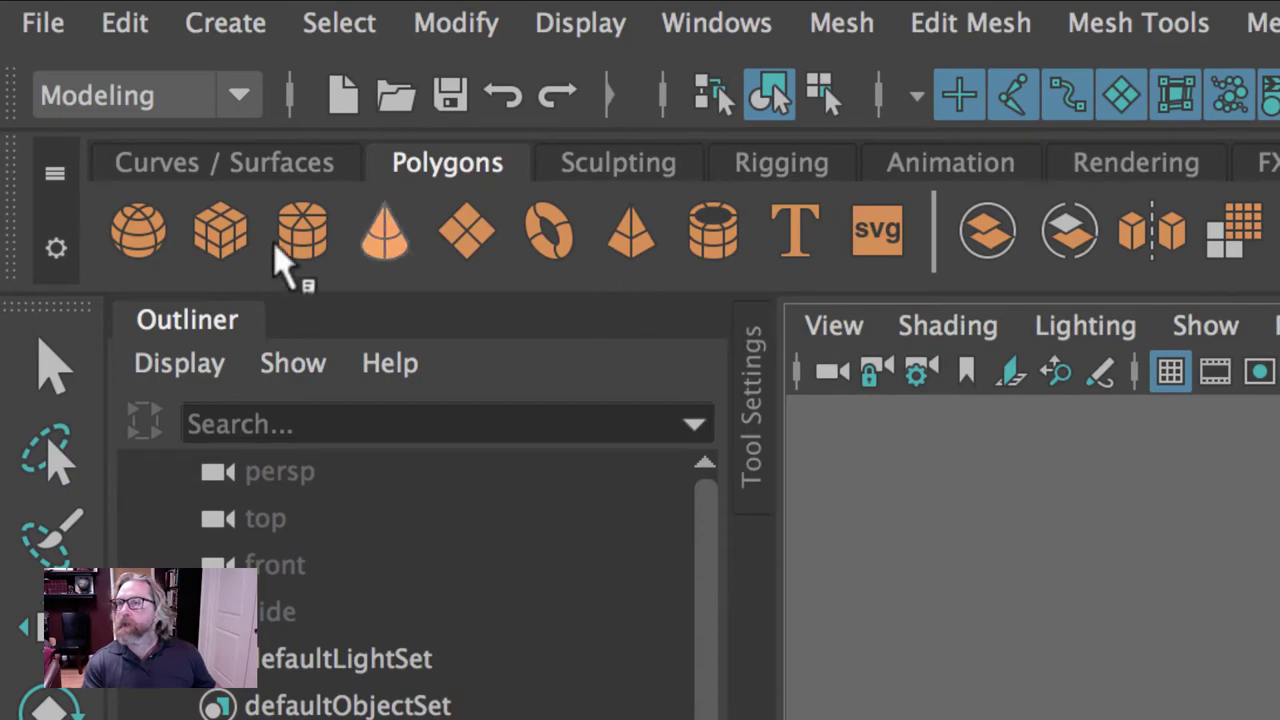
pyautogui.click(134, 234)
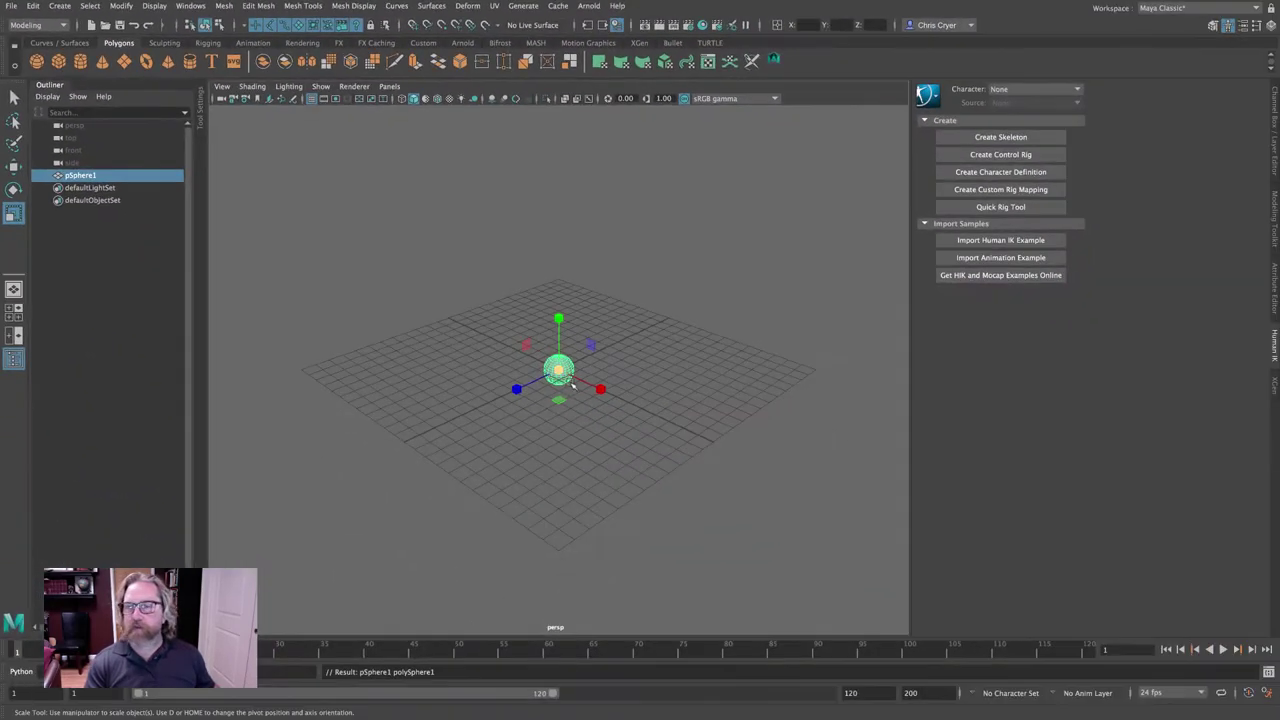
pyautogui.moveTo(558, 371); pyautogui.dragTo(762, 401)
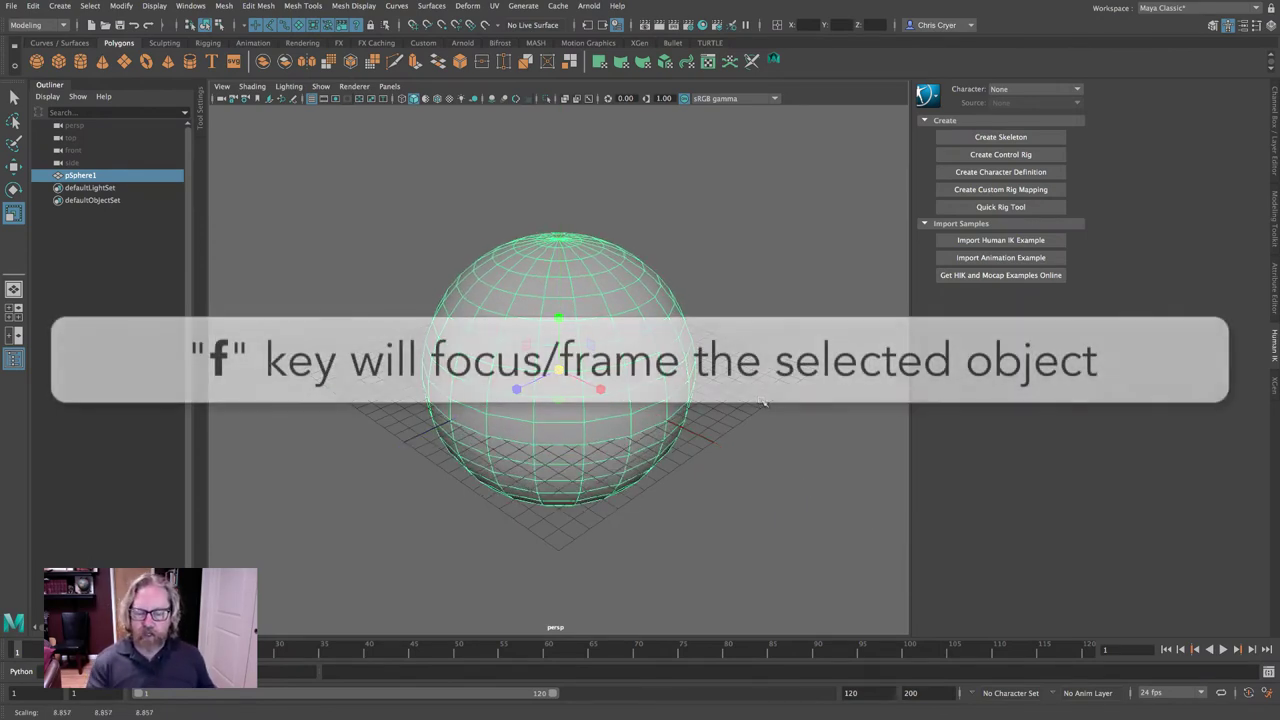
pyautogui.press('f')
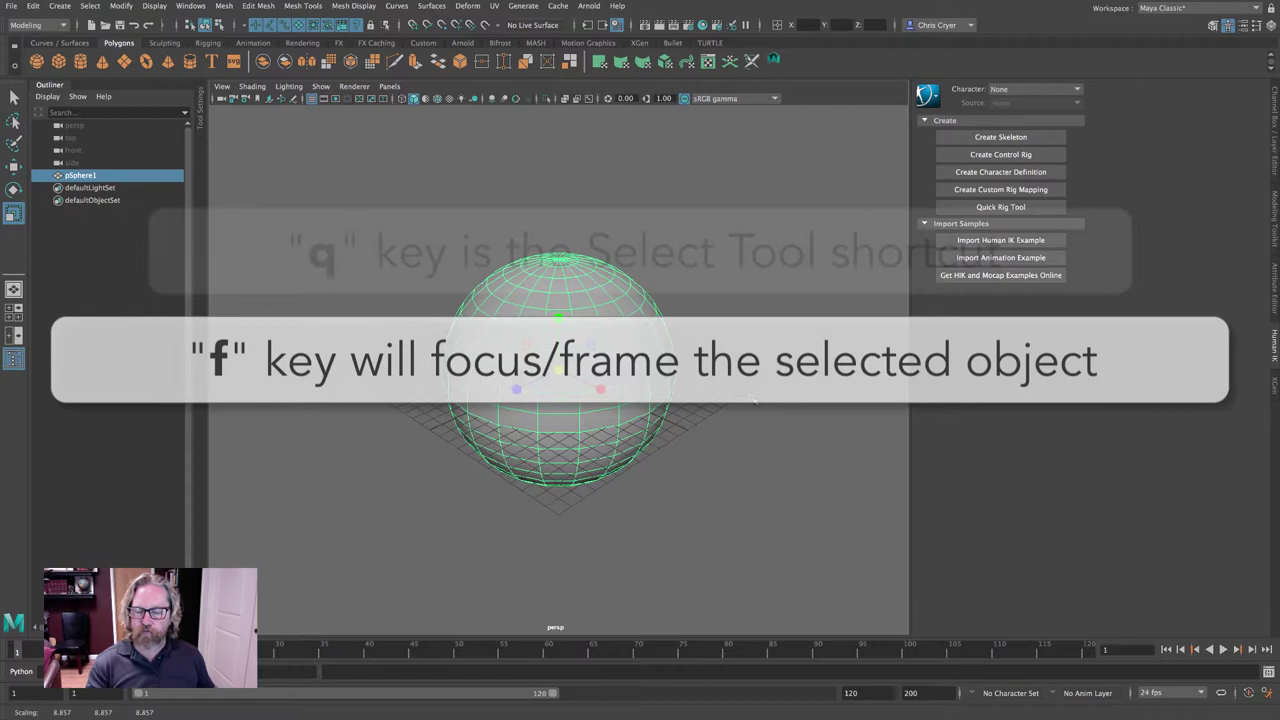
pyautogui.press('q')
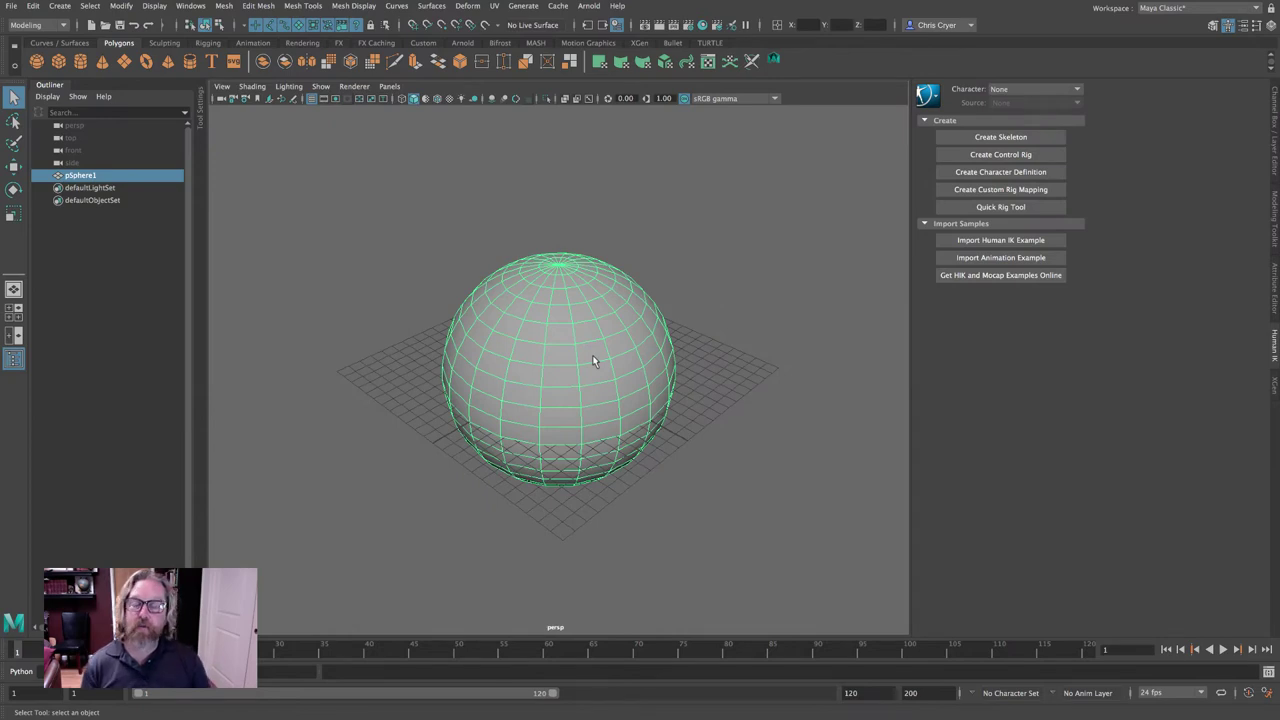
# Assign a new Lambert material (lambert2) to pSphere1 from its right-click menu.
pyautogui.rightClick(544, 267)
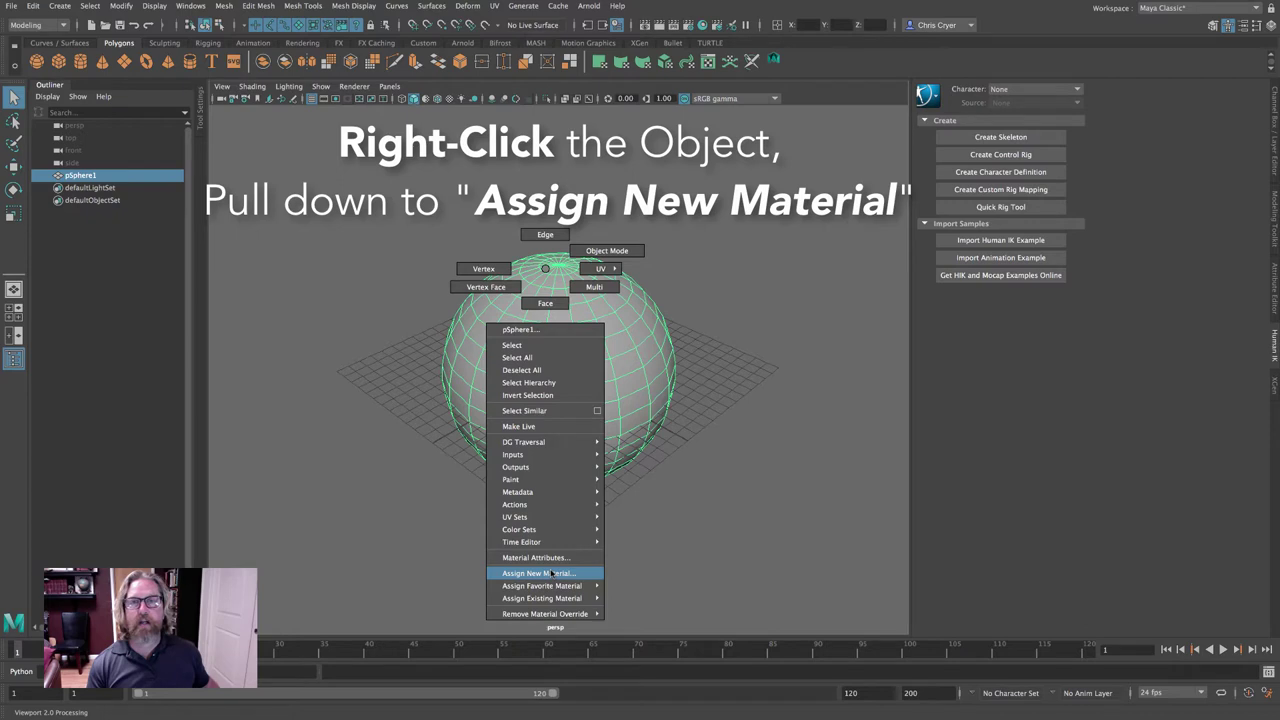
pyautogui.click(551, 573)
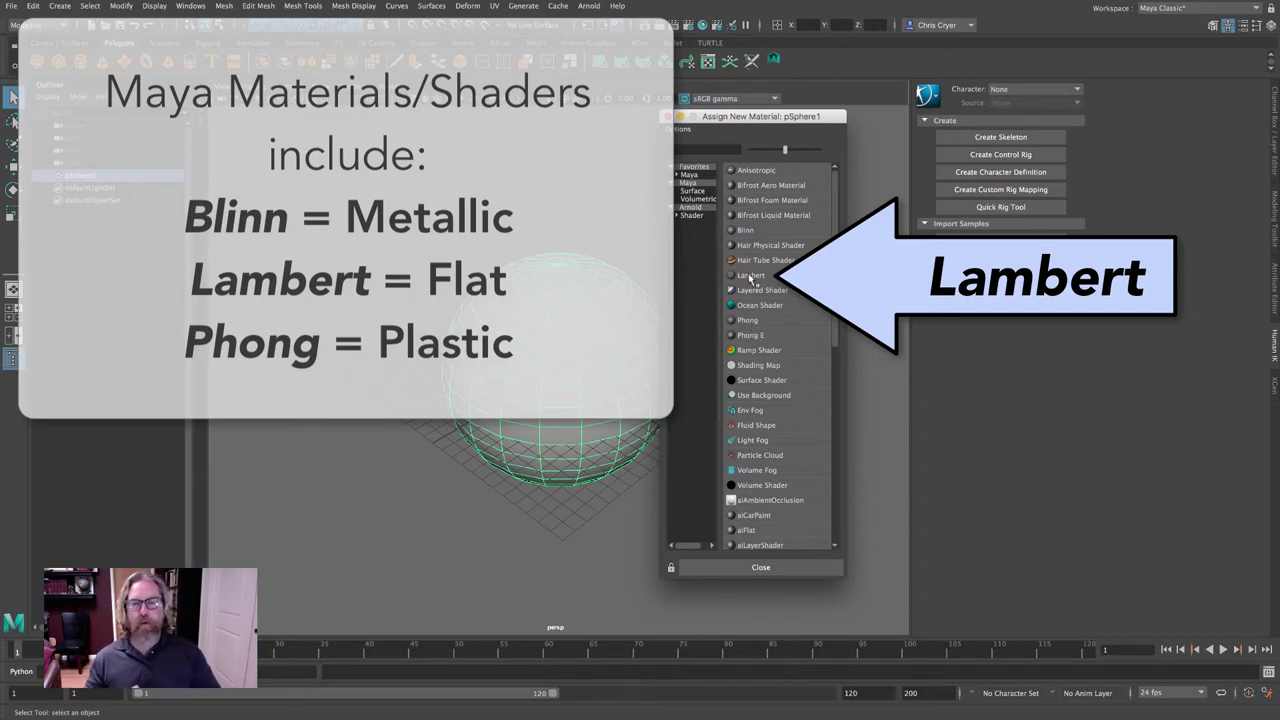
pyautogui.click(751, 276)
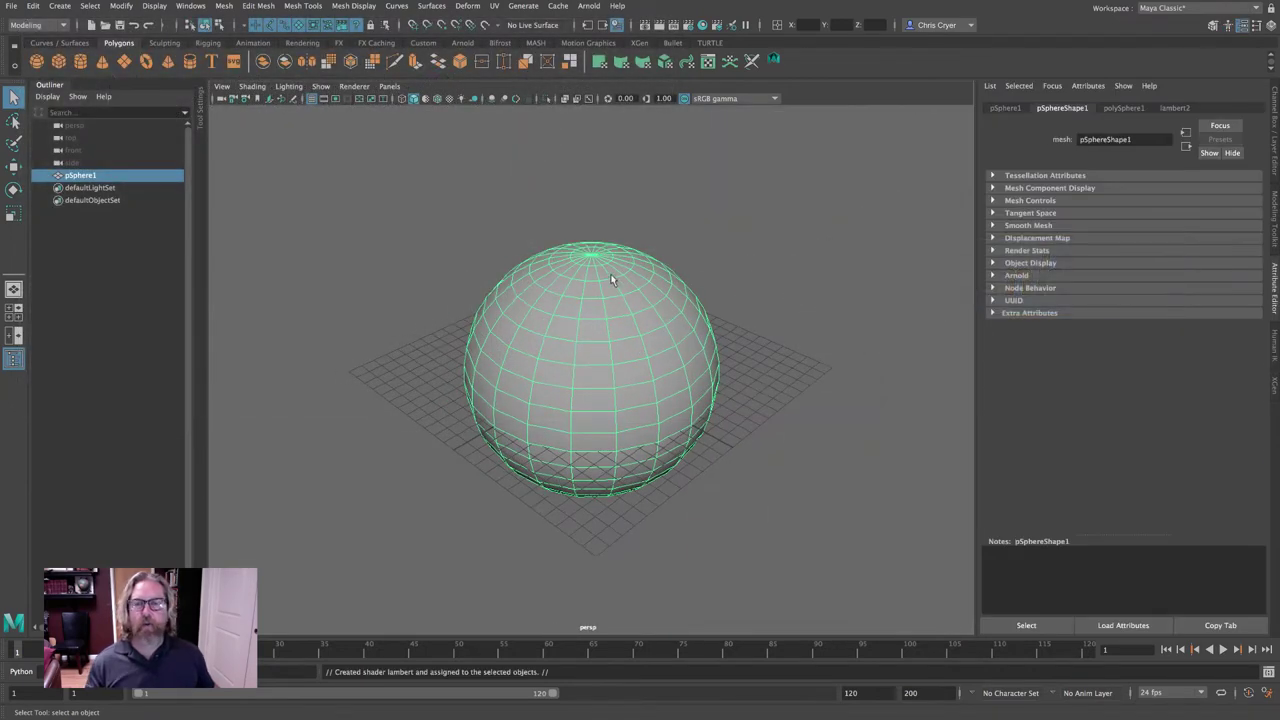
# Check the sphere's lambert2 tab in the Attribute Editor, then deselect and bring up the sphere's marking menu.
pyautogui.rightClick(584, 266)
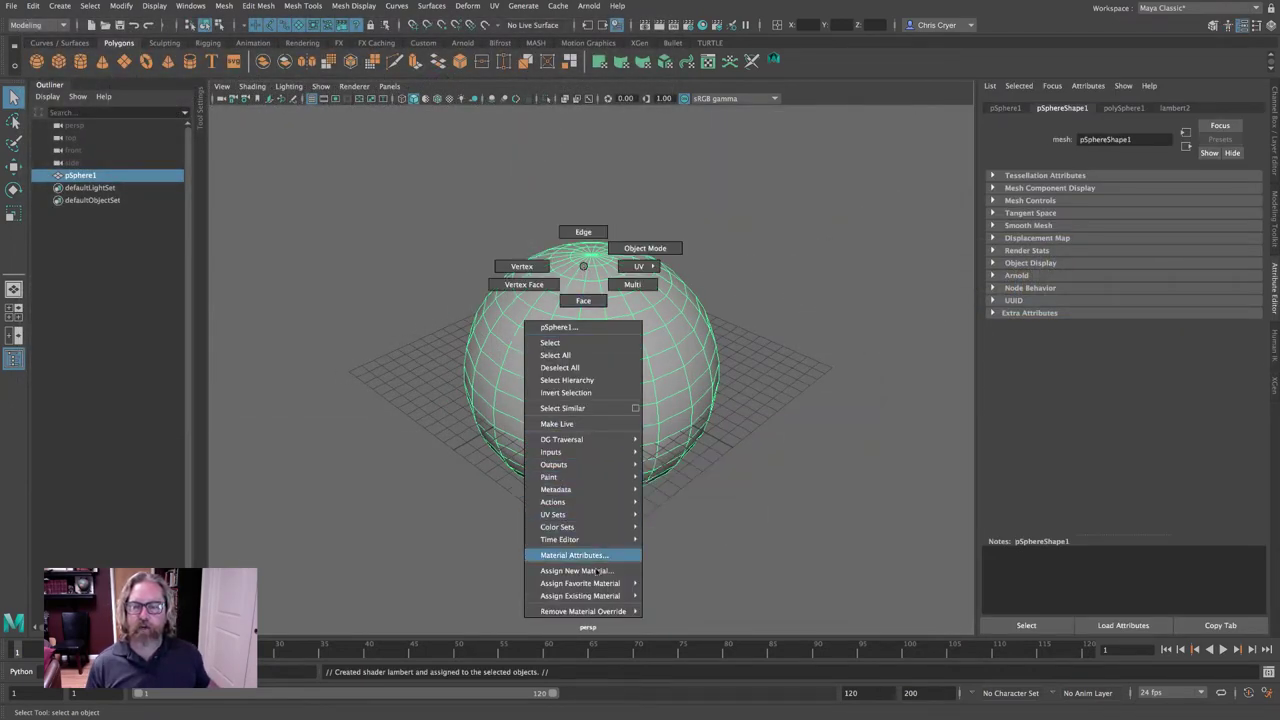
pyautogui.click(886, 354)
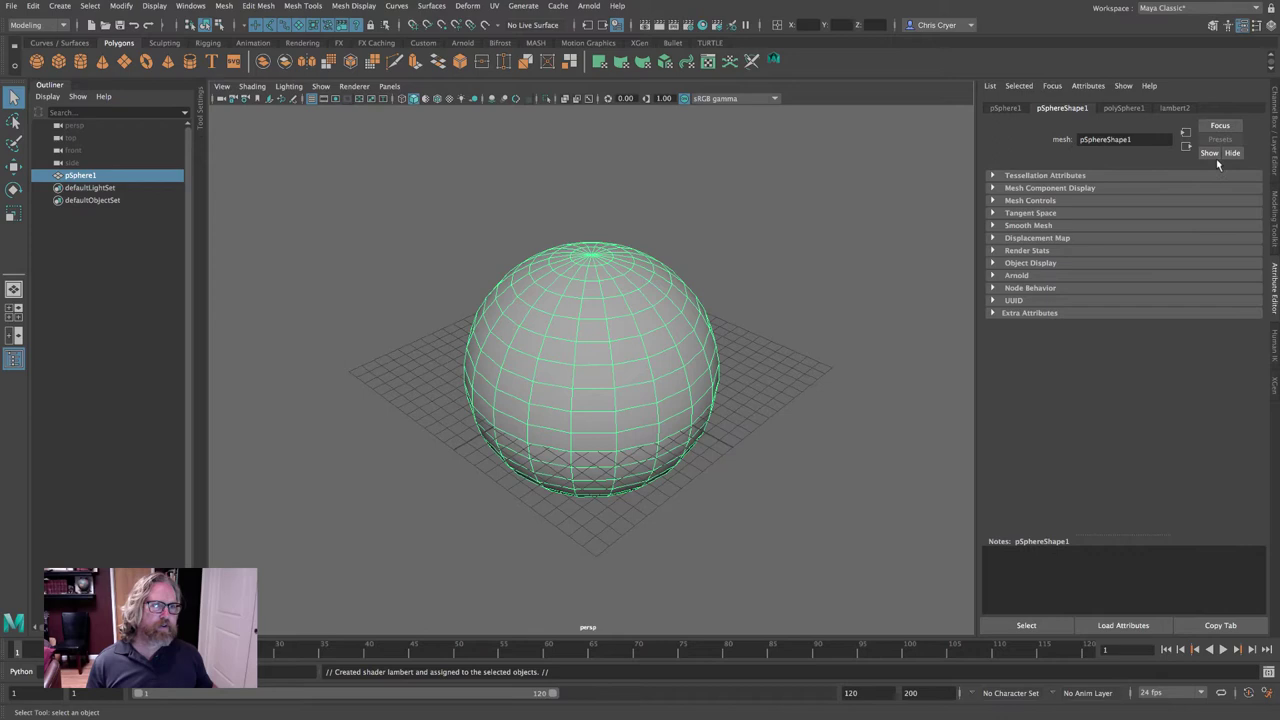
pyautogui.hotkey('ctrl', 'a')
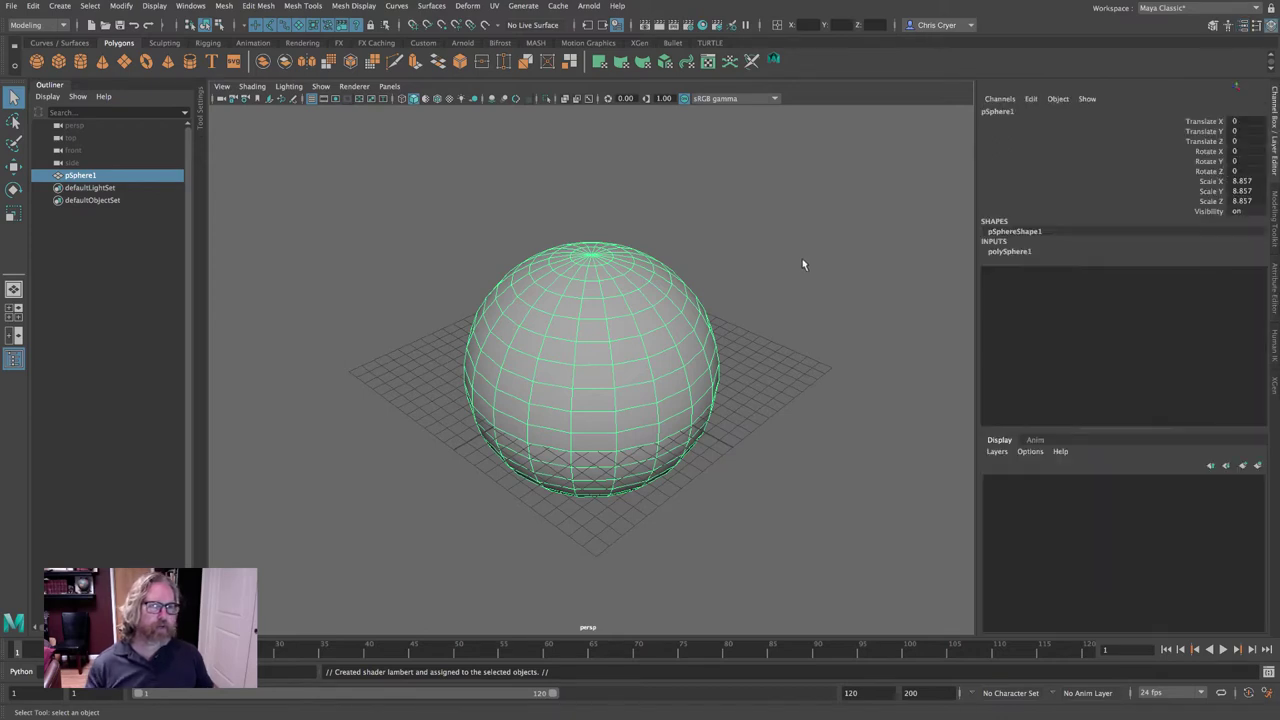
pyautogui.click(1273, 290)
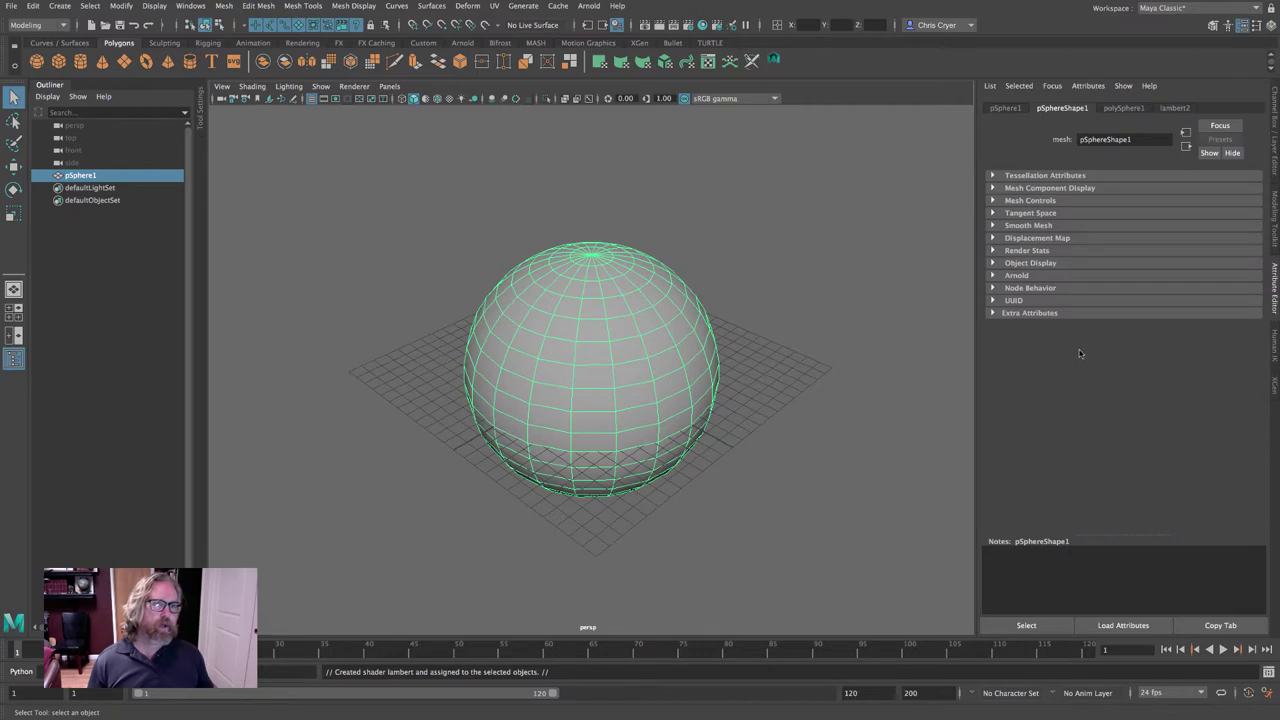
pyautogui.click(782, 241)
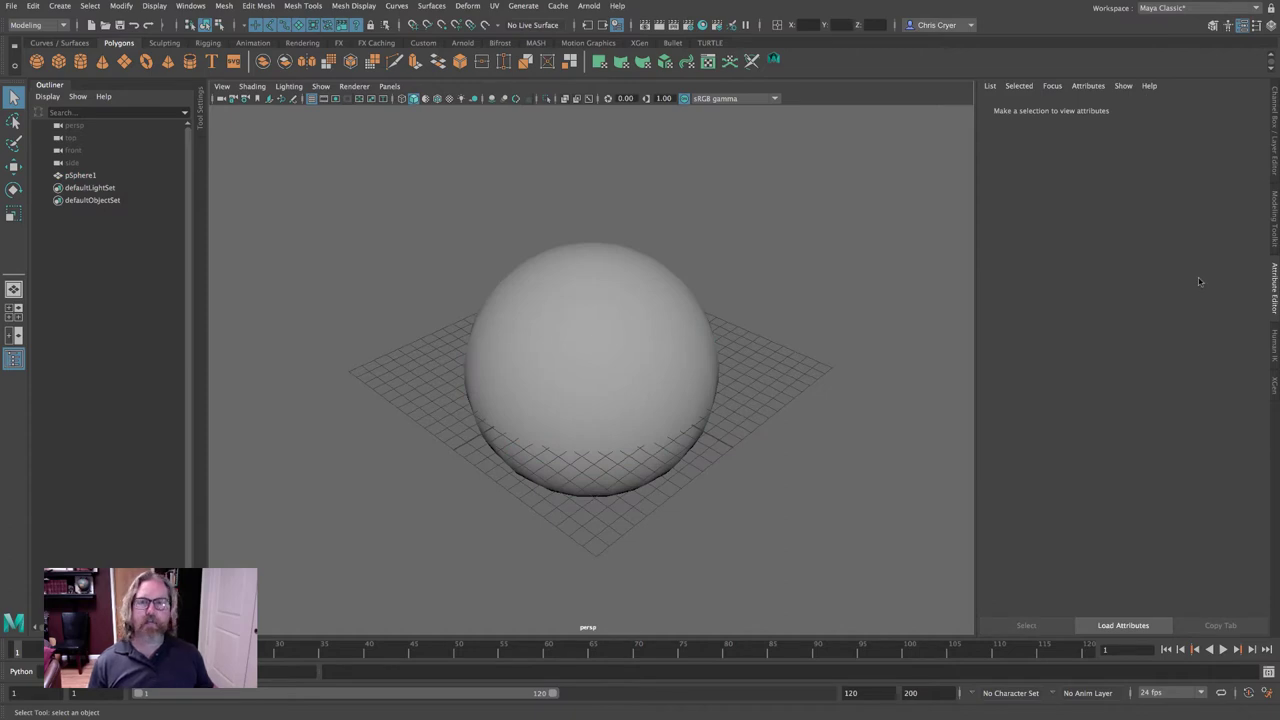
pyautogui.click(649, 307)
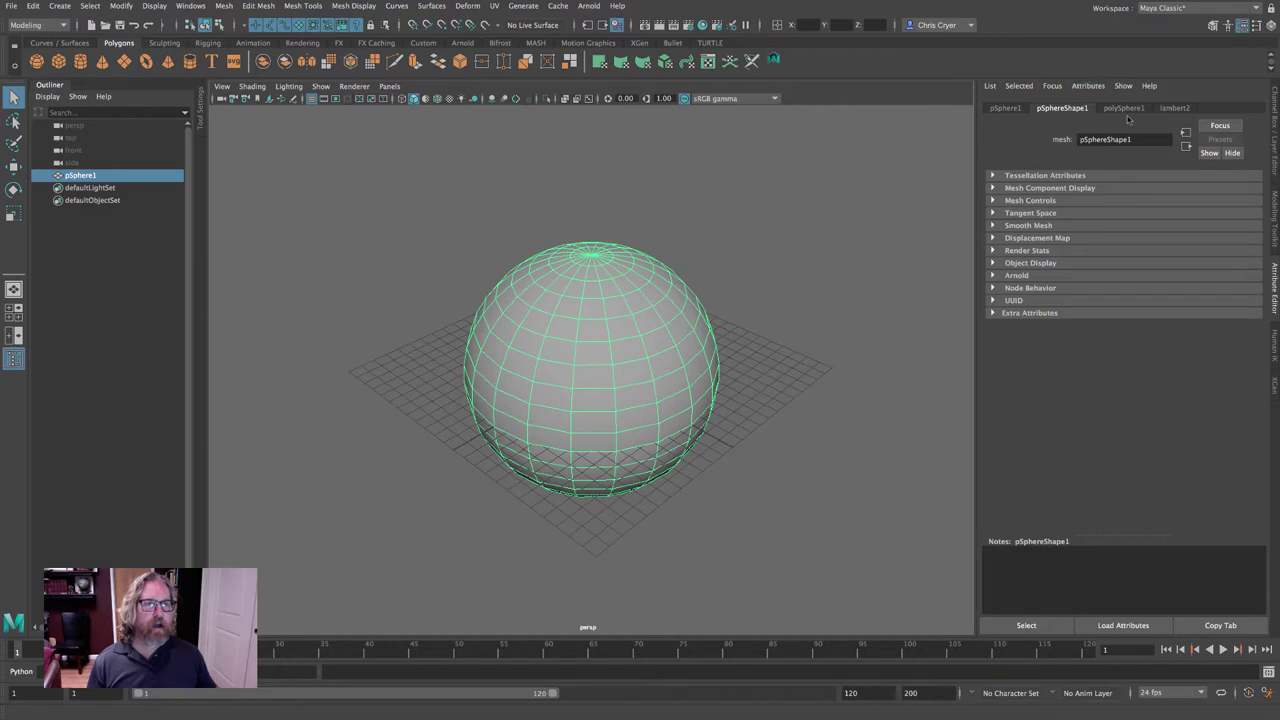
pyautogui.click(1174, 109)
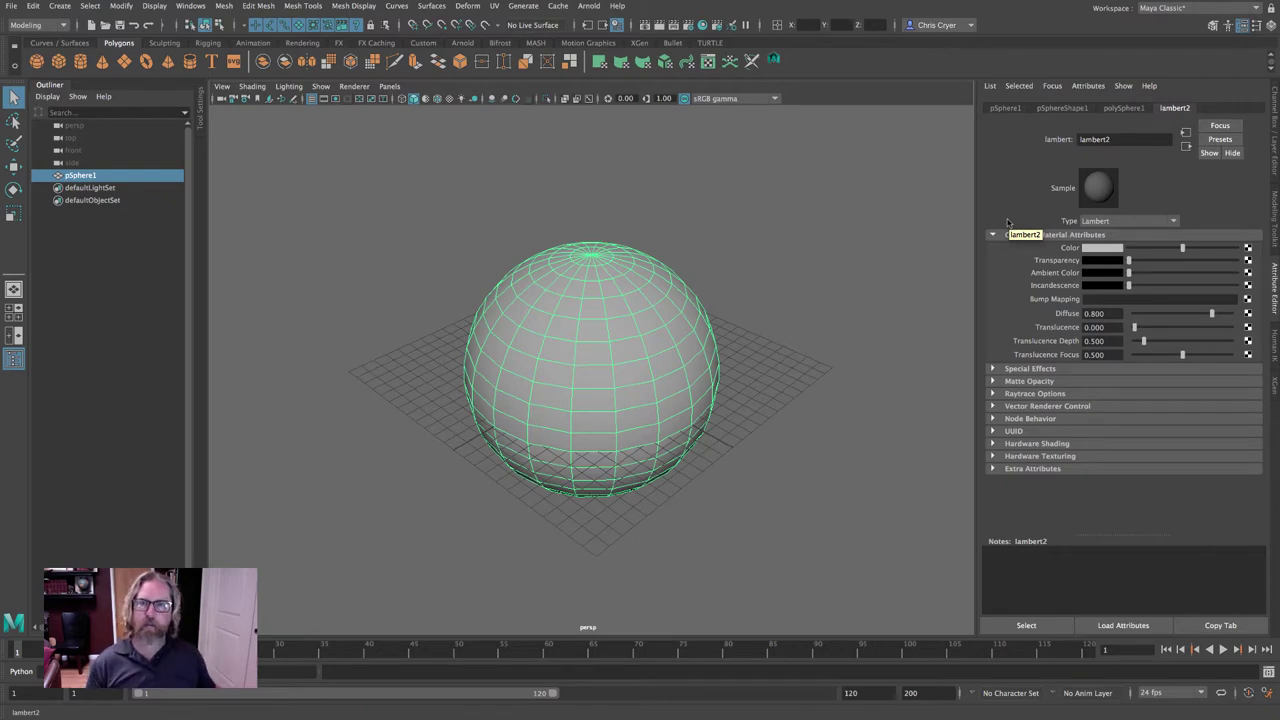
pyautogui.click(801, 265)
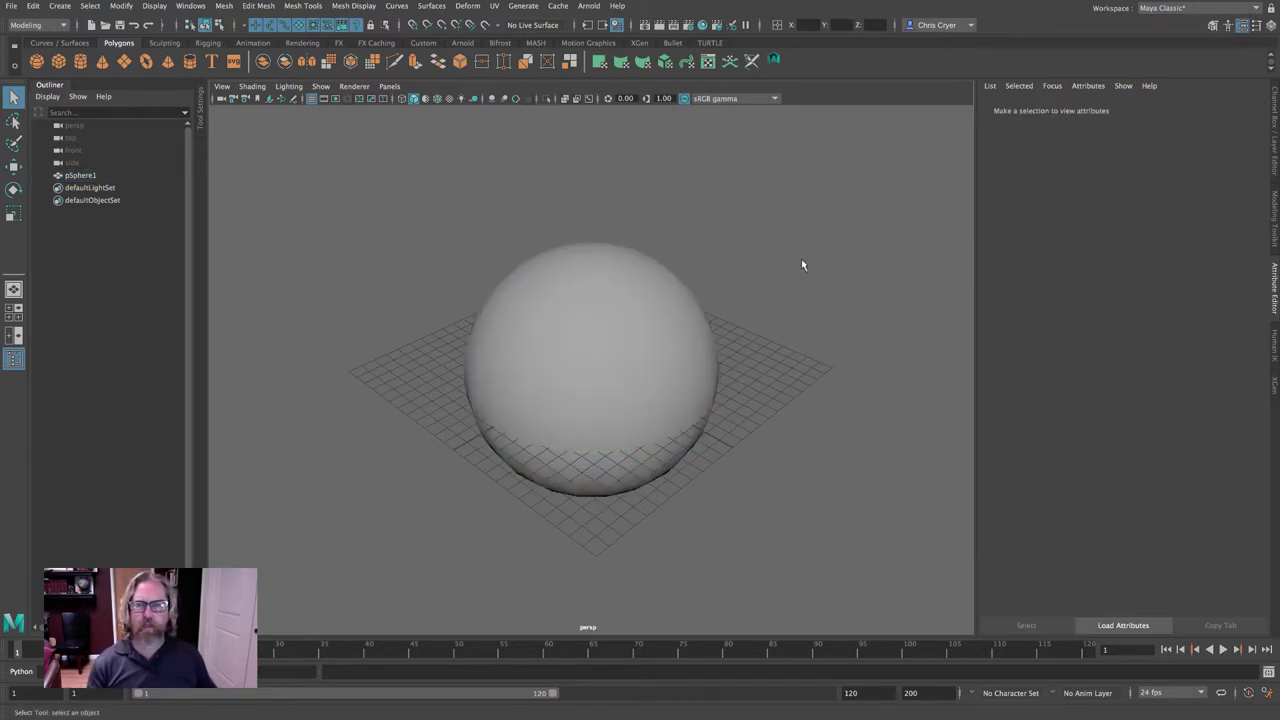
pyautogui.rightClick(584, 255)
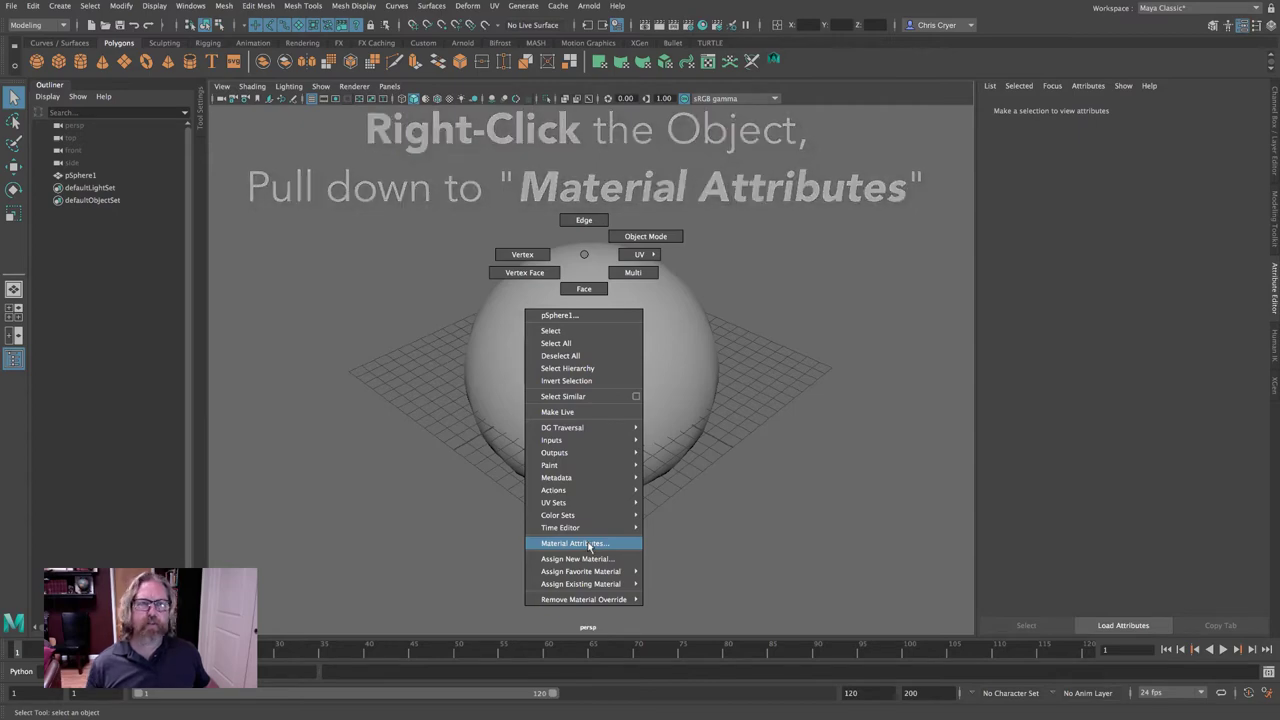
# Load lambert2's material attributes in the Attribute Editor.
pyautogui.click(588, 544)
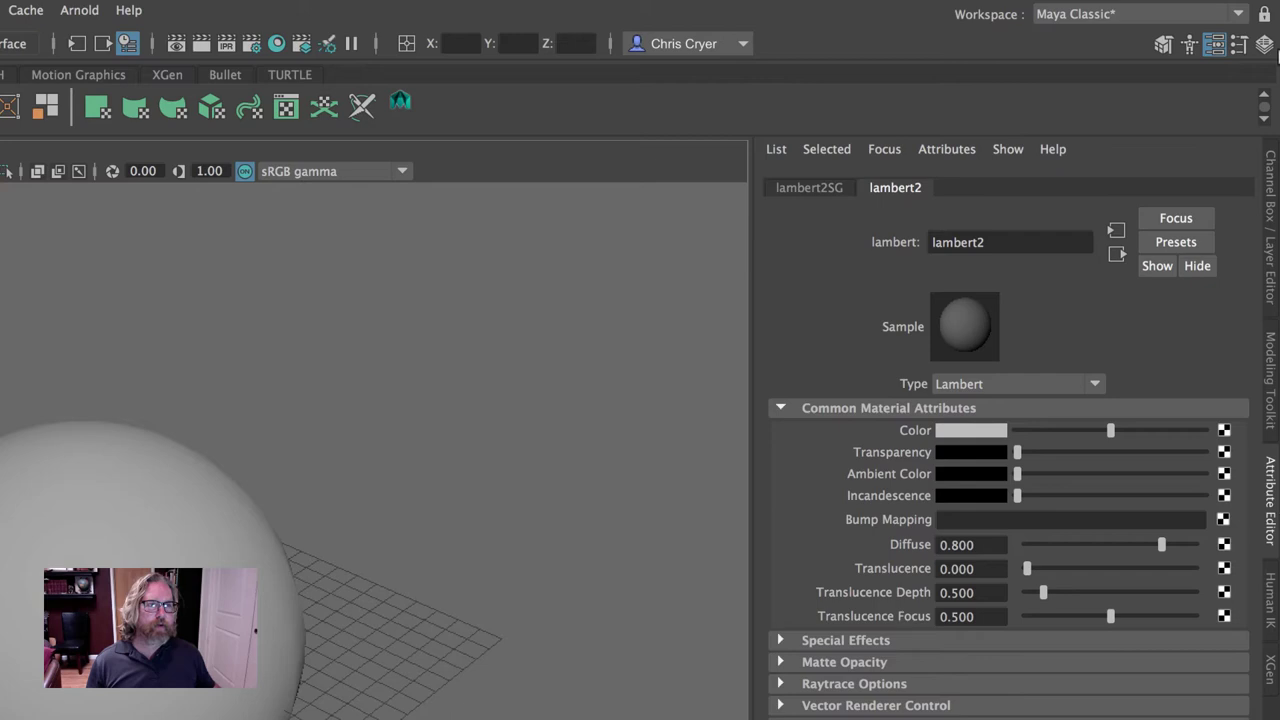
pyautogui.click(1275, 188)
pyautogui.click(1274, 365)
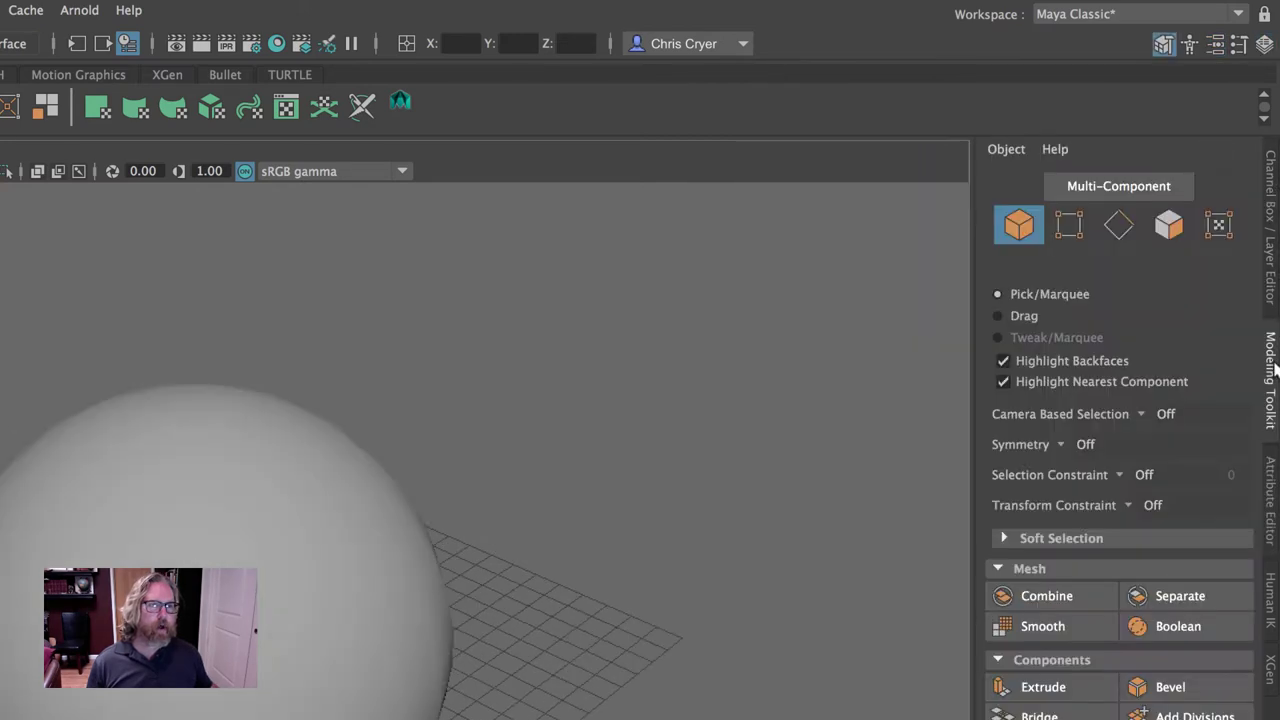
pyautogui.click(1272, 520)
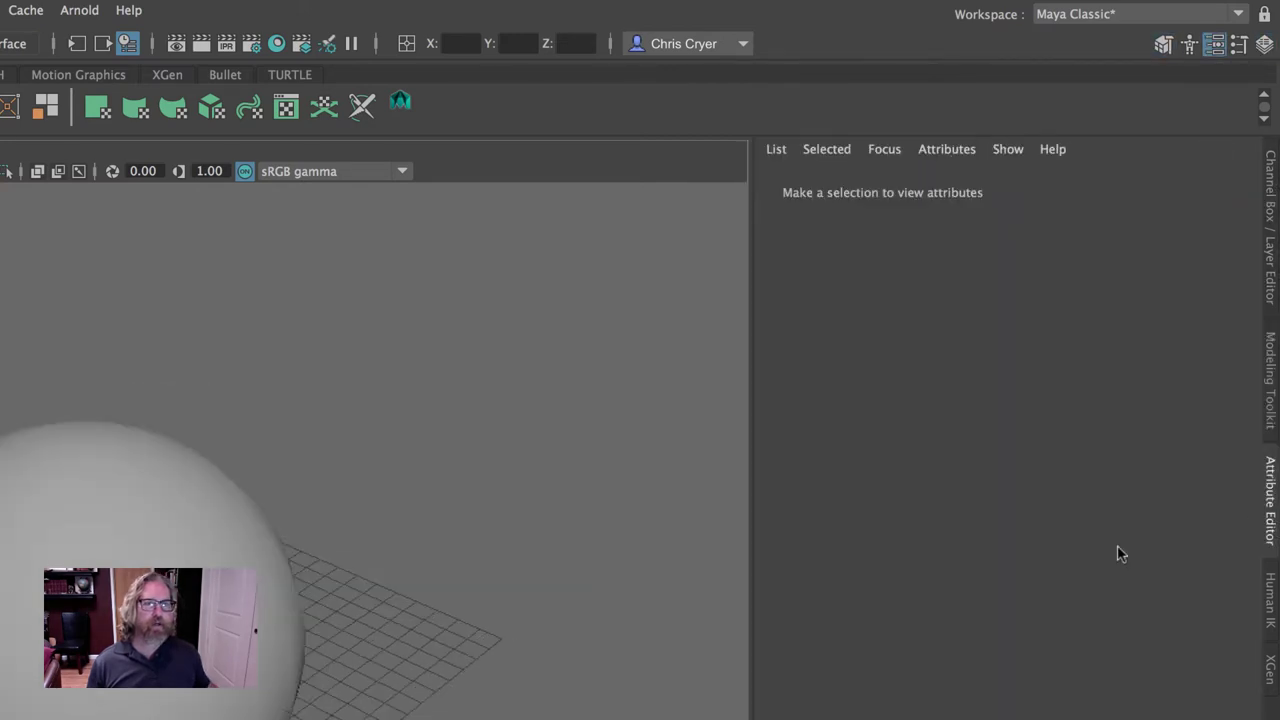
pyautogui.click(169, 530)
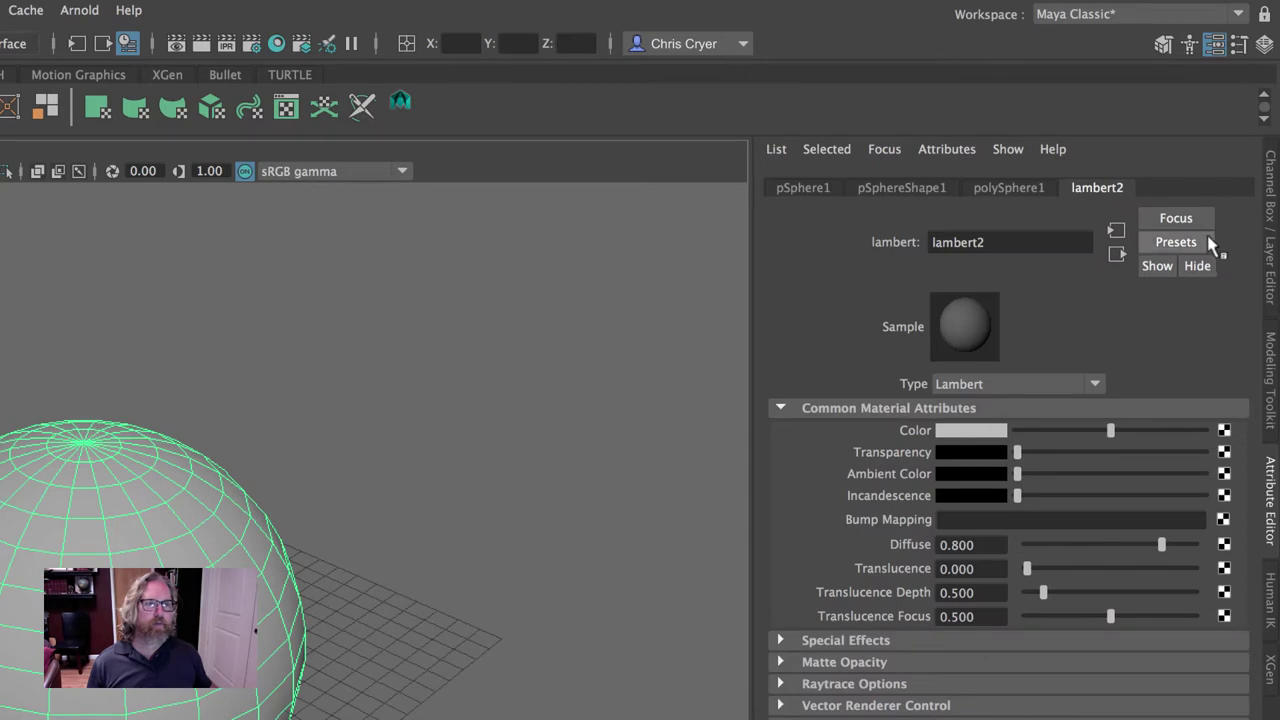
# Rename the material to my_material_1 and set its Color to cyan.
pyautogui.doubleClick(957, 242)
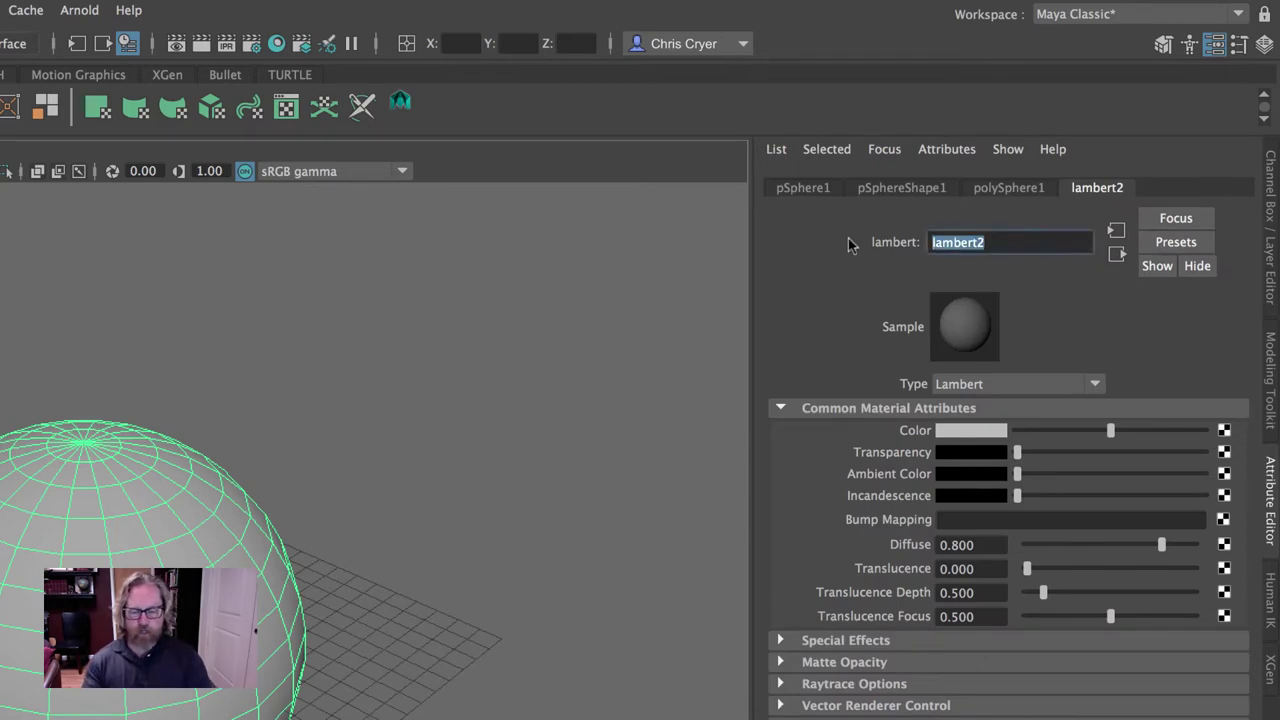
pyautogui.write('my_mat')
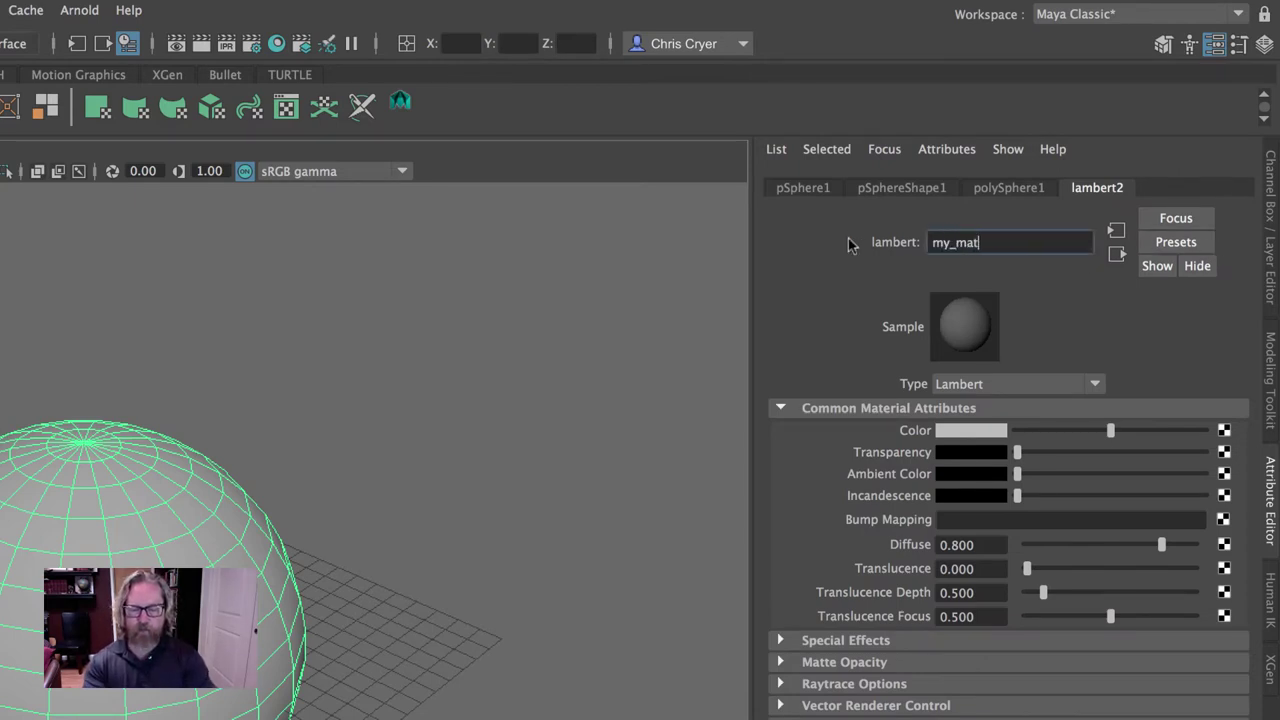
pyautogui.write('erial_1')
pyautogui.press('Return')
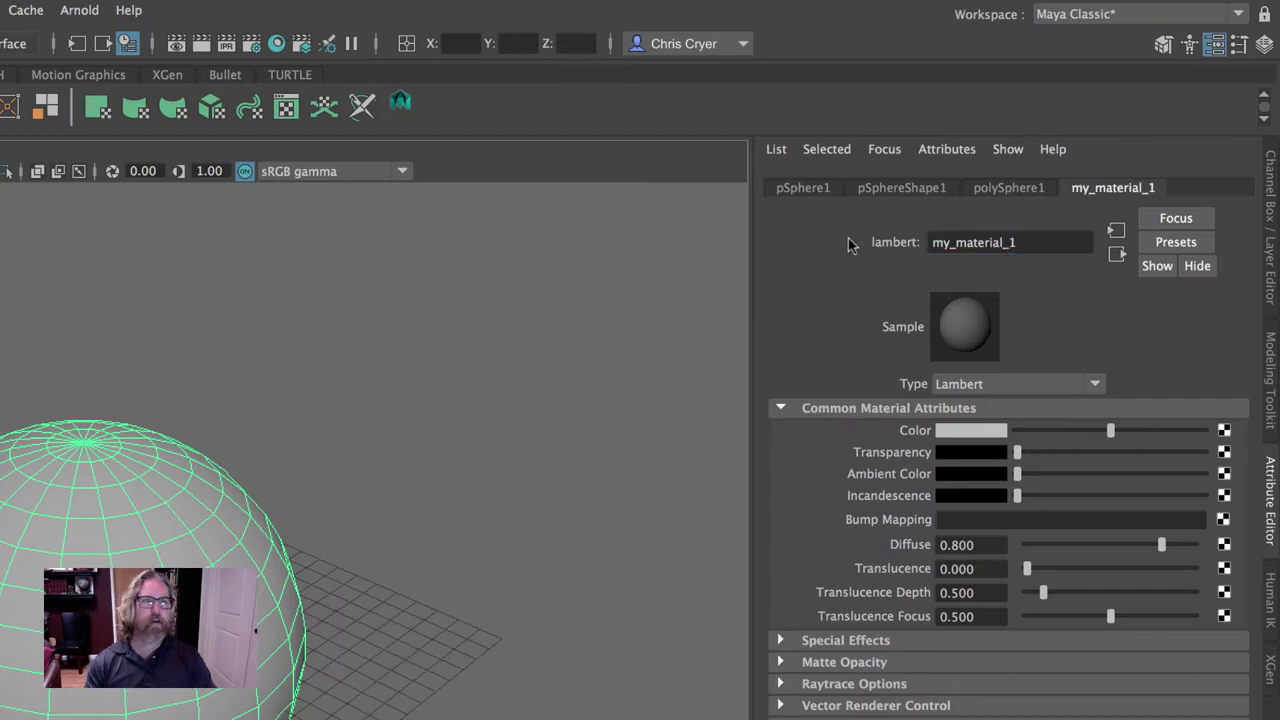
pyautogui.click(963, 431)
pyautogui.click(955, 370)
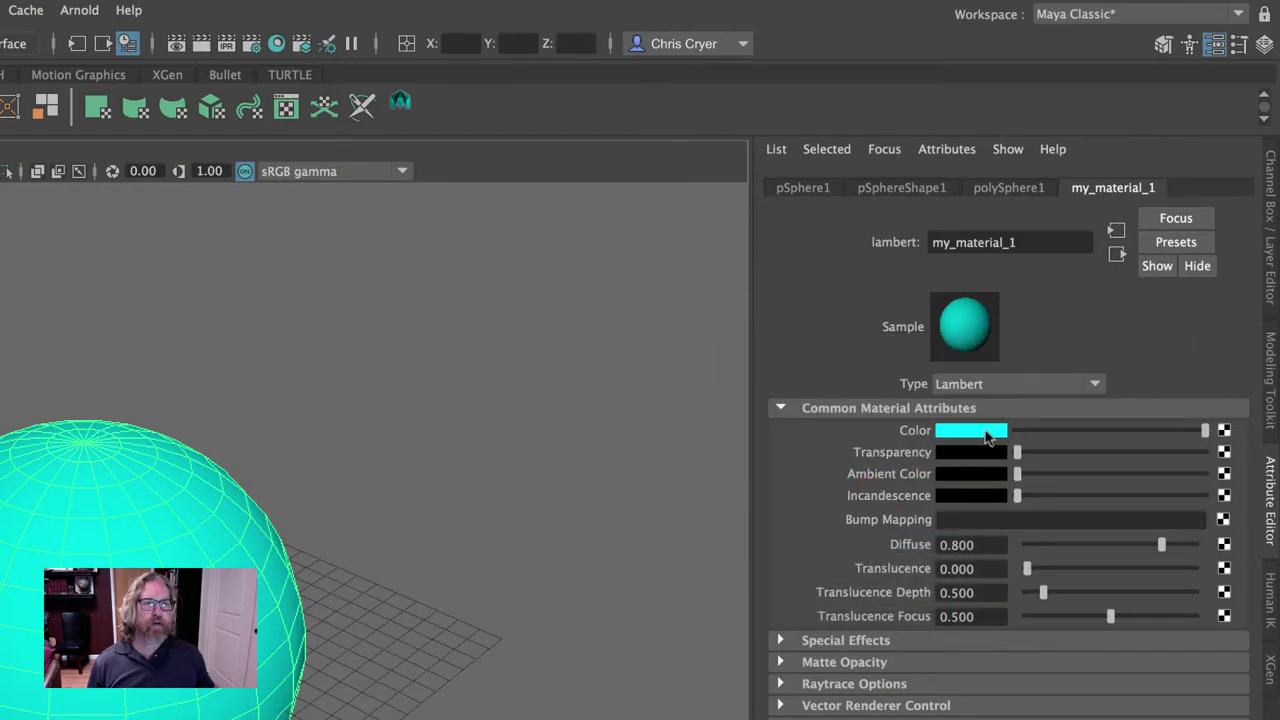
# Show my_material_1's settings via the sphere's Material Attributes marking-menu item.
pyautogui.click(657, 428)
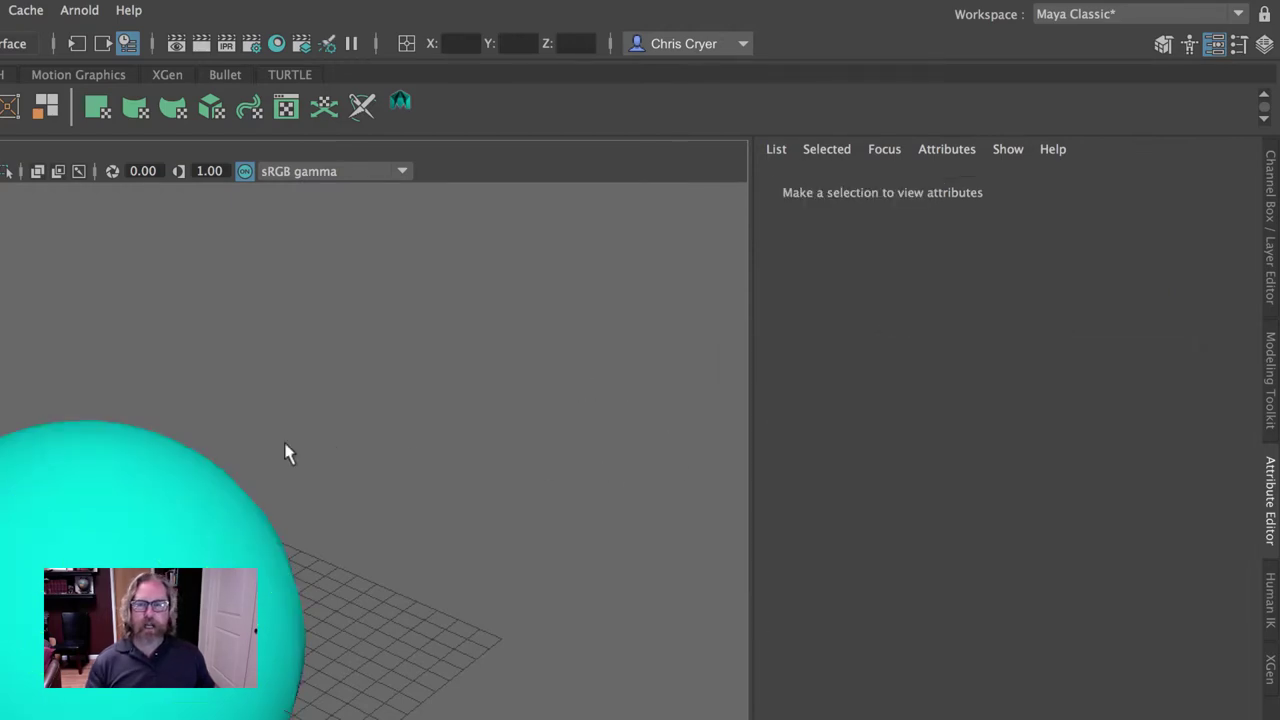
pyautogui.keyDown('alt'); pyautogui.moveTo(286, 449); pyautogui.dragTo(322, 389); pyautogui.keyUp('alt')
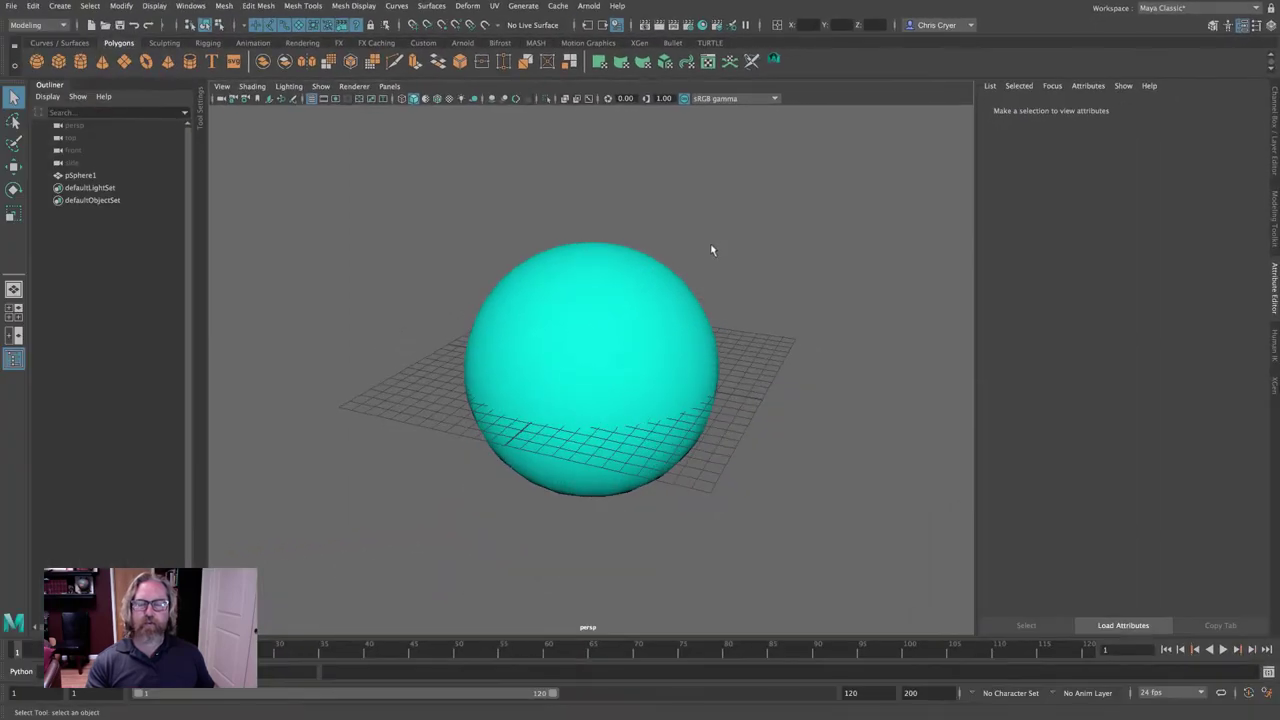
pyautogui.click(599, 302)
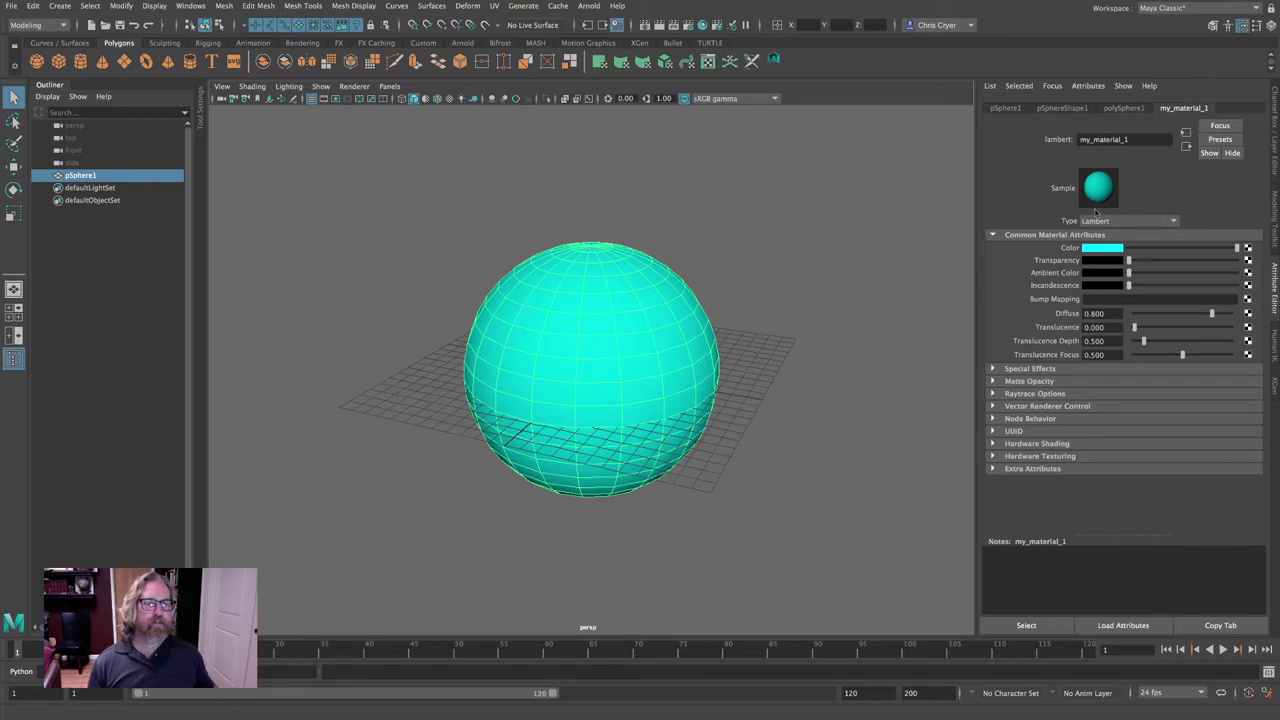
pyautogui.click(709, 162)
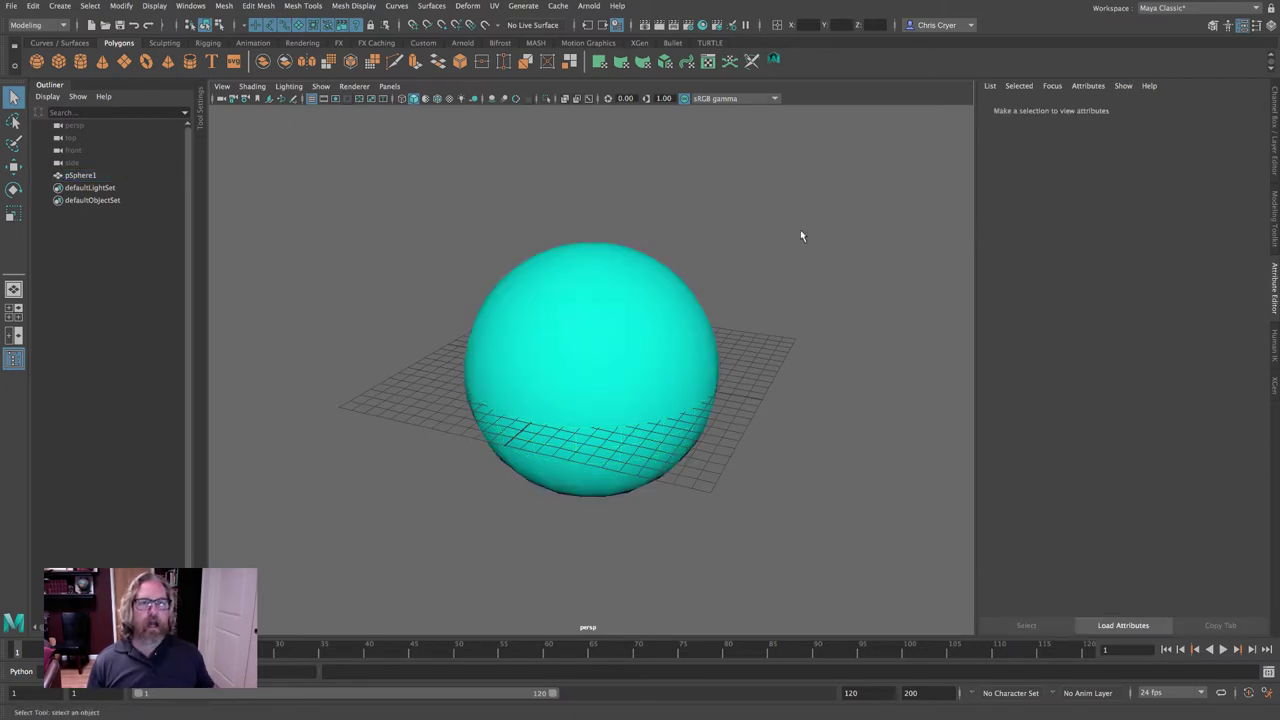
pyautogui.click(1275, 110)
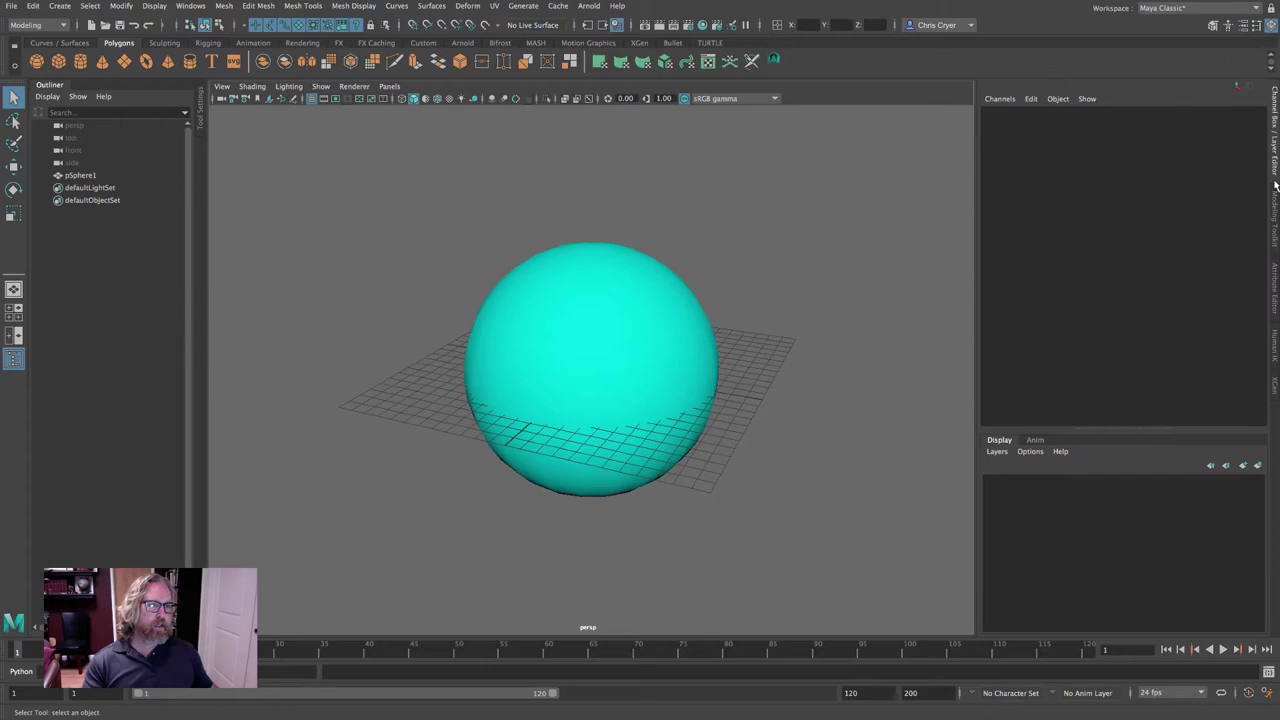
pyautogui.click(1274, 220)
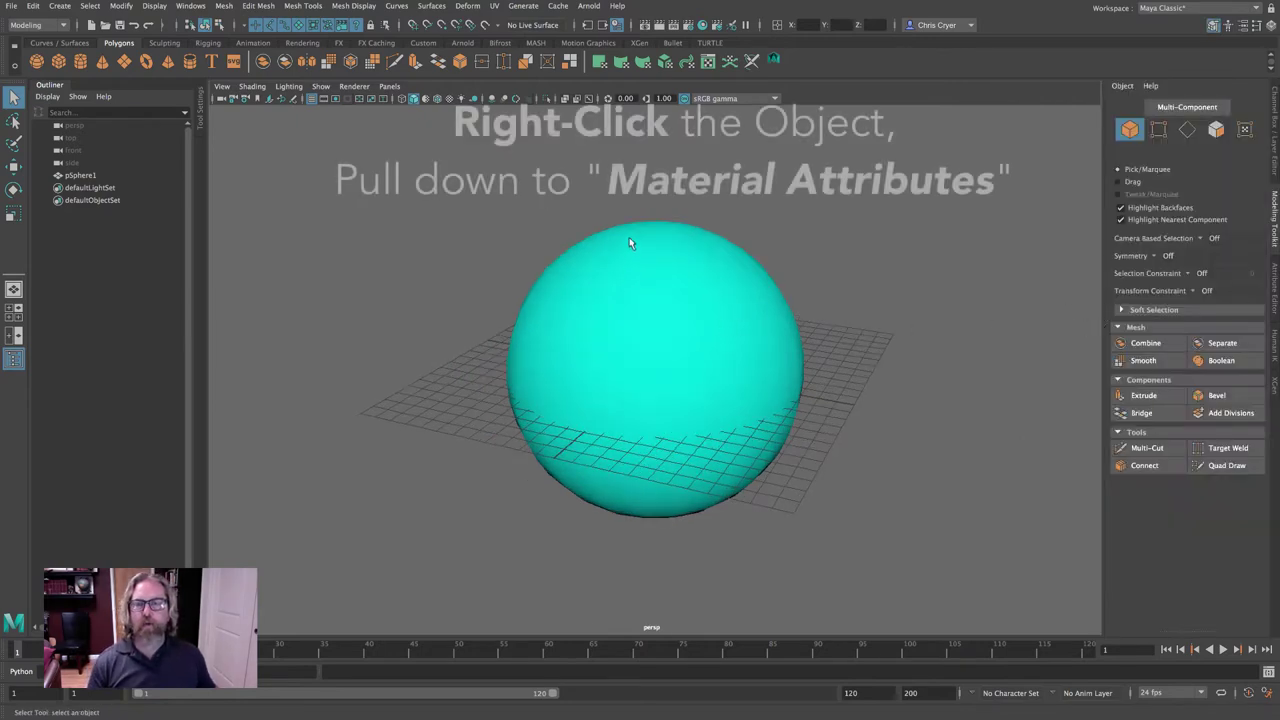
pyautogui.moveTo(629, 237); pyautogui.dragTo(640, 522, button='right')
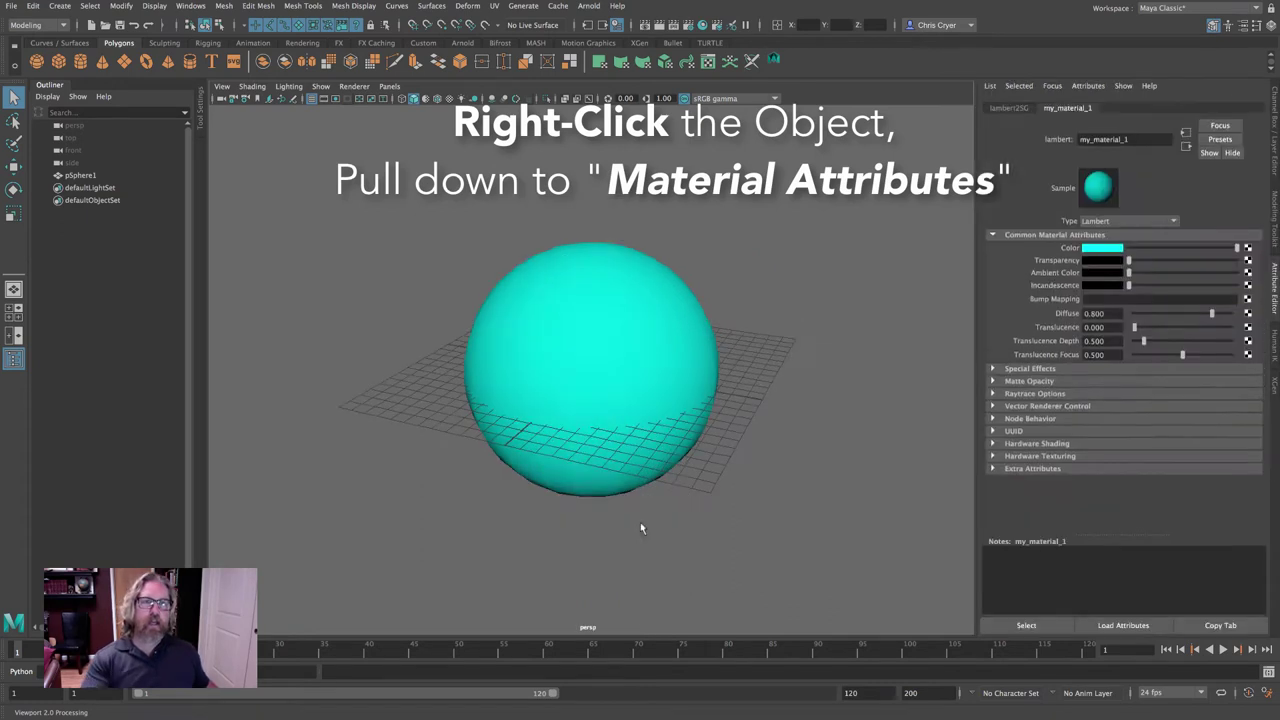
pyautogui.click(640, 522)
pyautogui.click(633, 376)
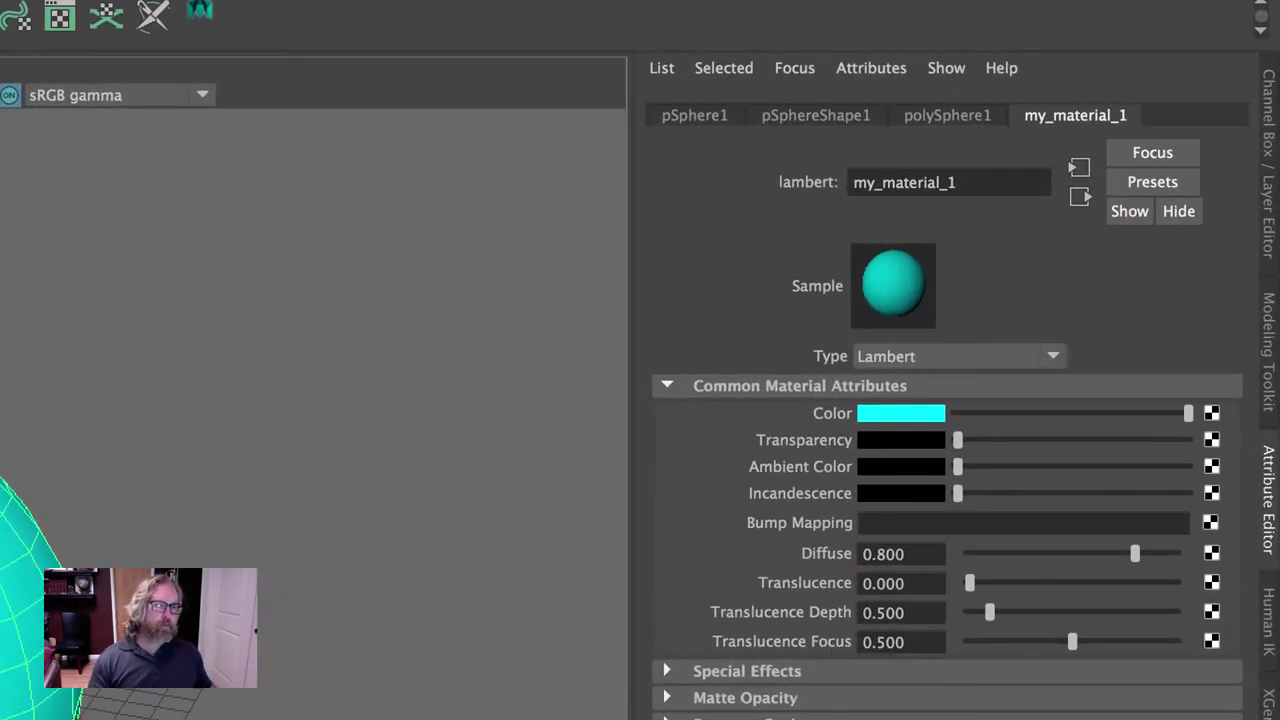
# Expand the material's Special Effects section (glow intensity 0) and drop down the menu-set list.
pyautogui.click(722, 672)
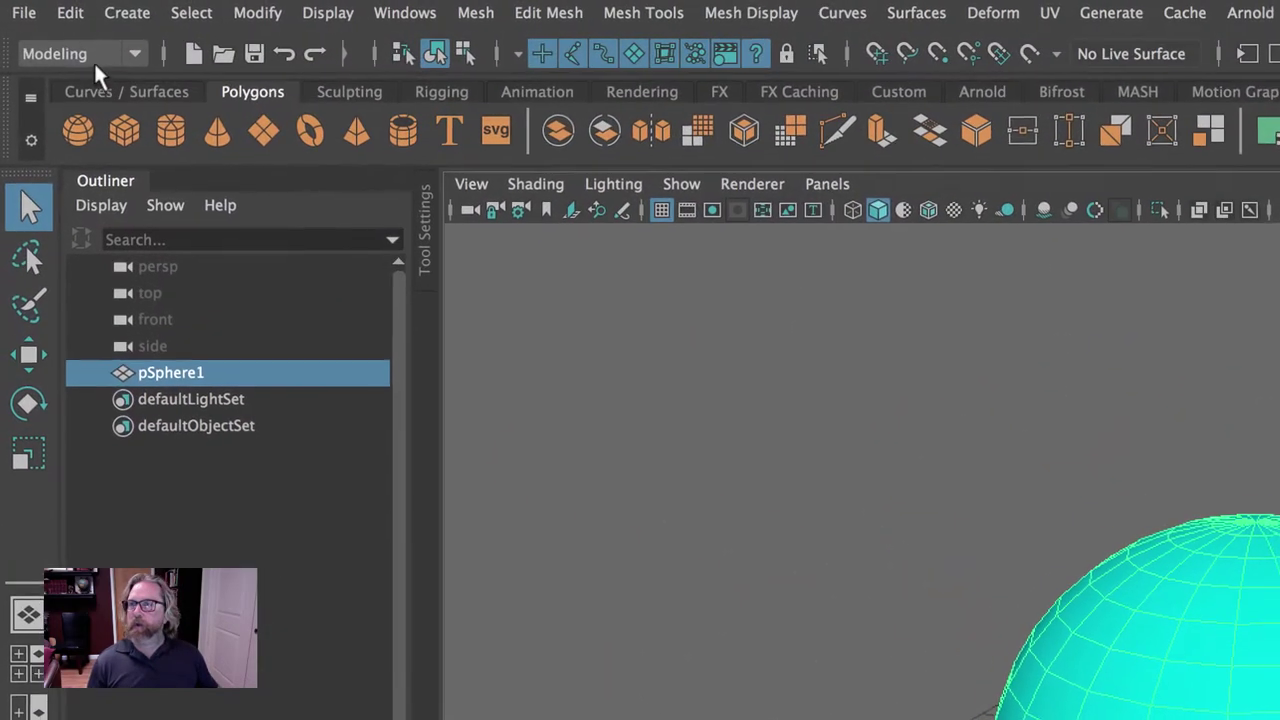
pyautogui.click(89, 53)
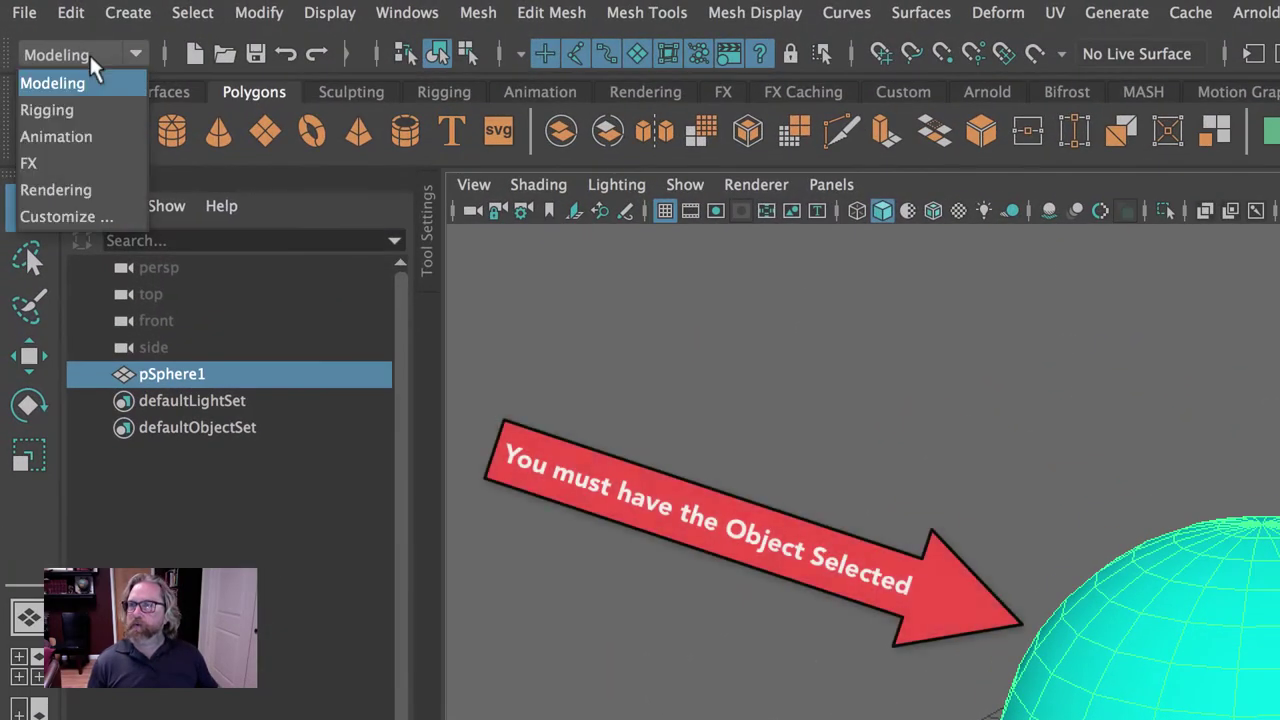
# Switch to the Rendering menu set and float the 3D Paint Tool's settings window.
pyautogui.click(60, 191)
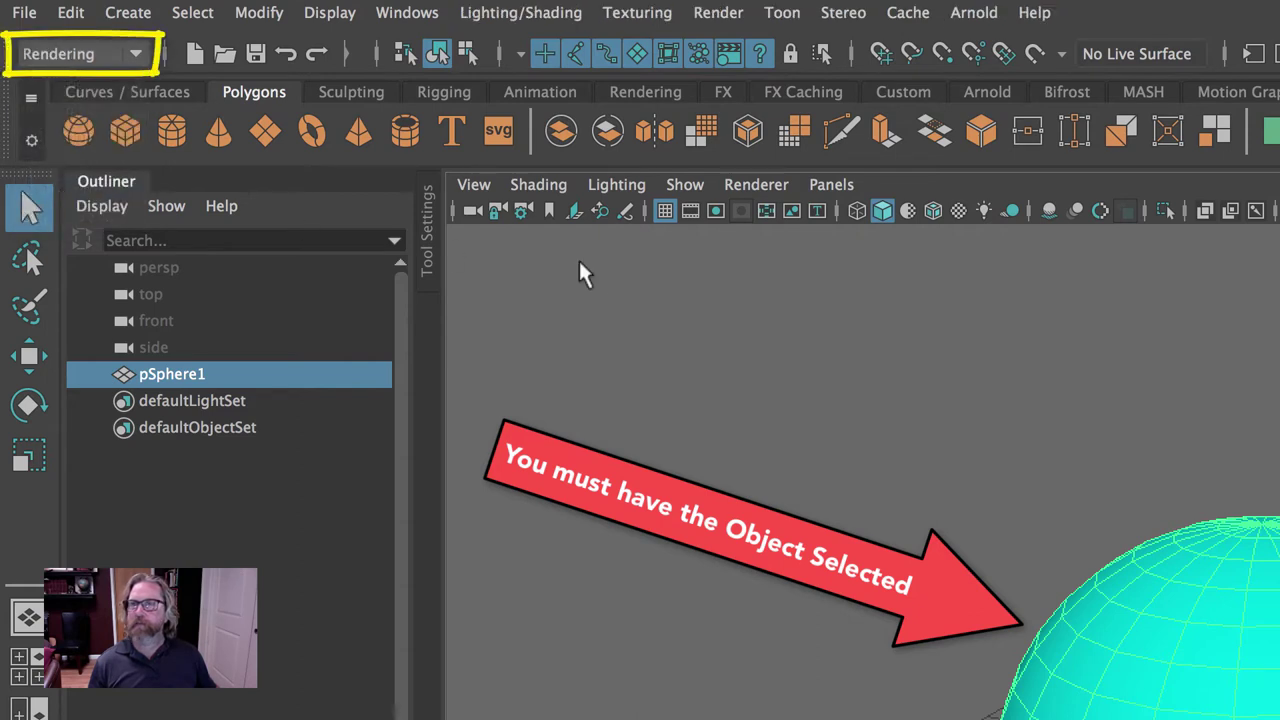
pyautogui.click(633, 11)
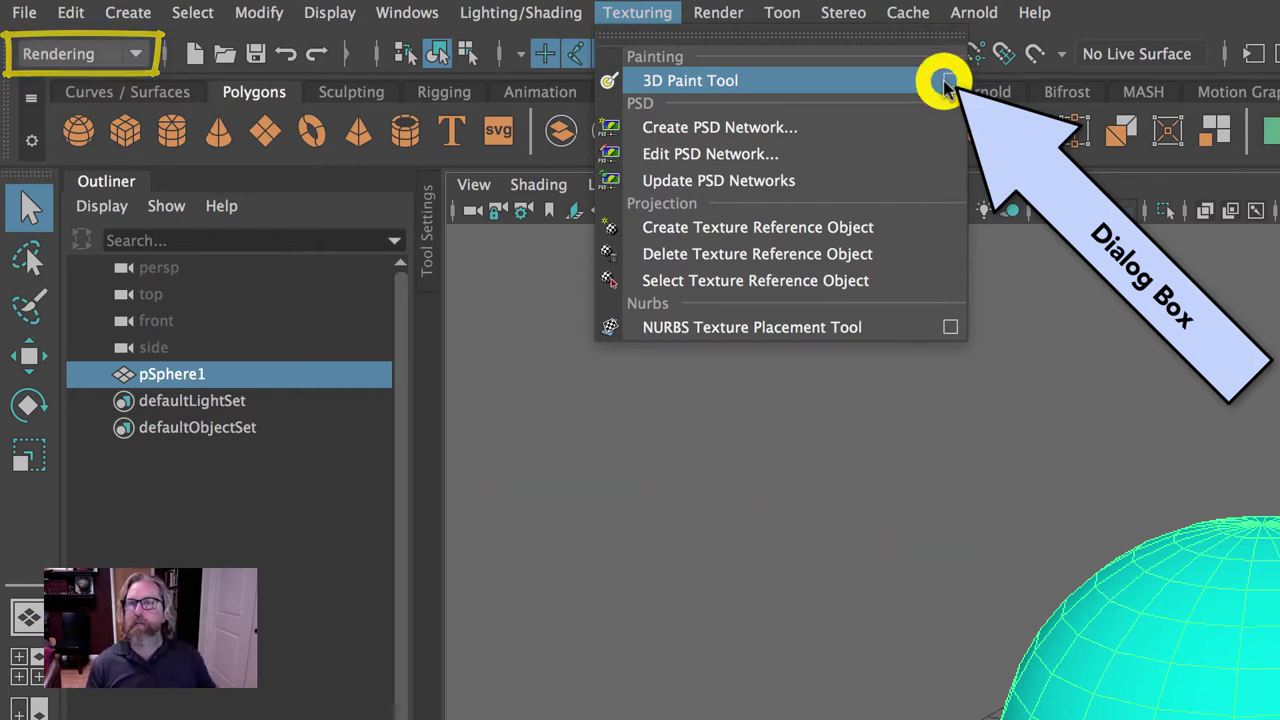
pyautogui.click(946, 81)
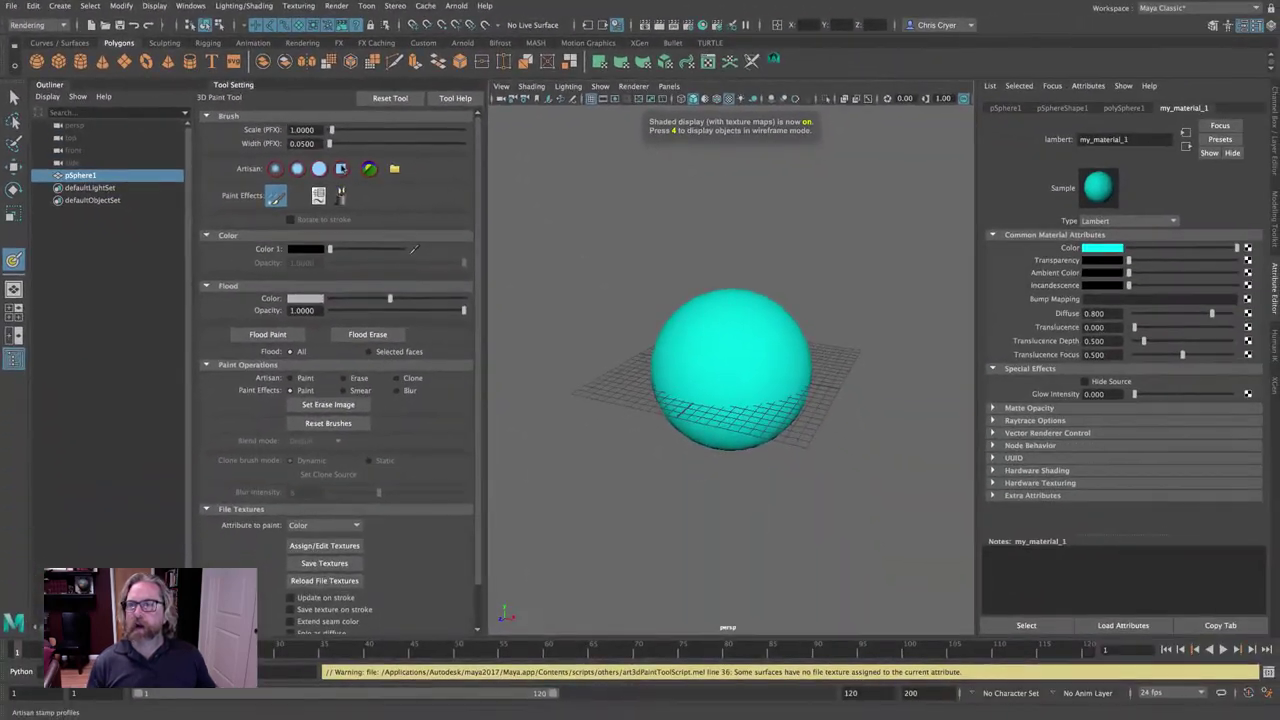
pyautogui.moveTo(320, 133); pyautogui.dragTo(1097, 258)
pyautogui.moveTo(746, 175); pyautogui.dragTo(688, 119)
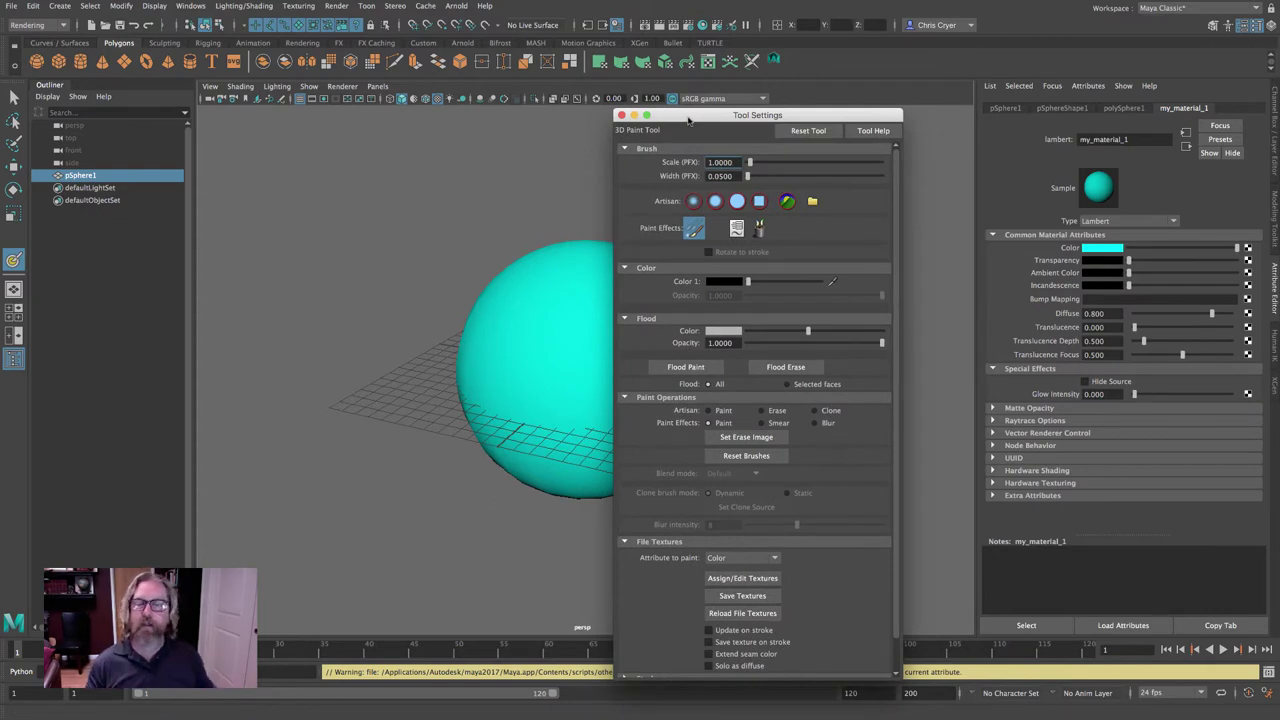
# Move the Tool Settings window aside and close the Outliner so the 3D Paint settings dock left.
pyautogui.moveTo(695, 118); pyautogui.dragTo(196, 149)
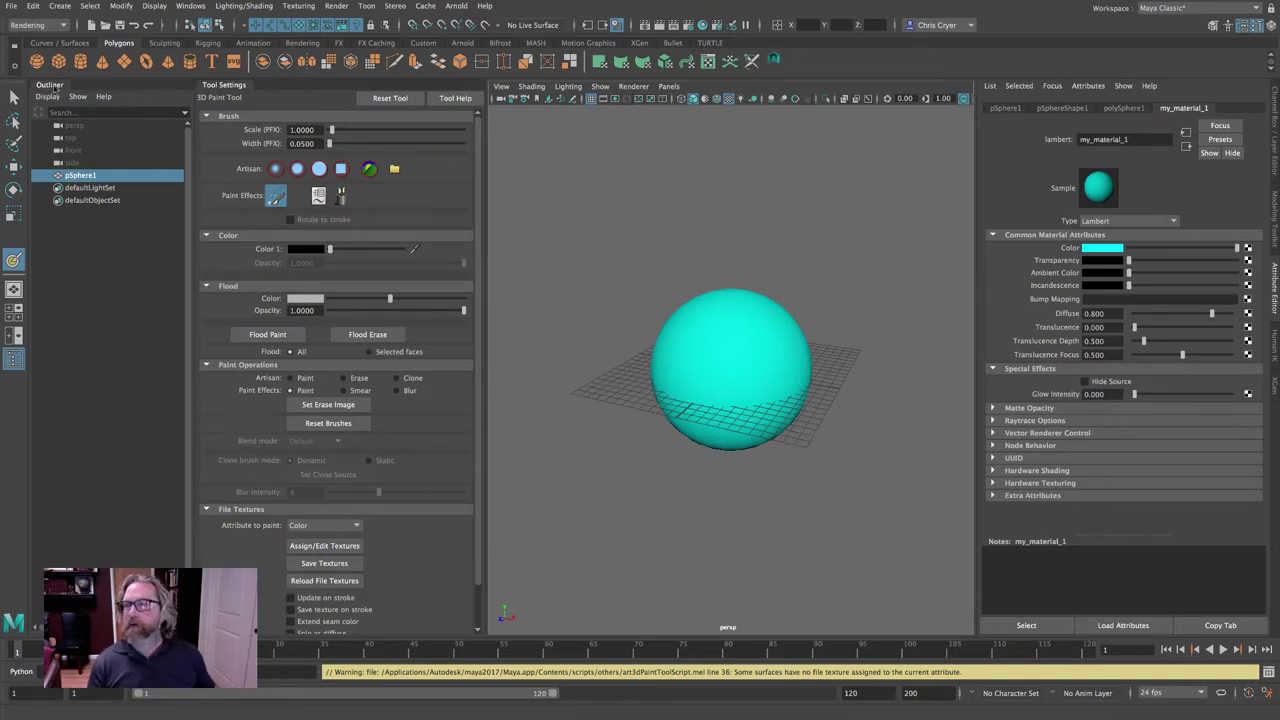
pyautogui.click(58, 90)
pyautogui.click(36, 105)
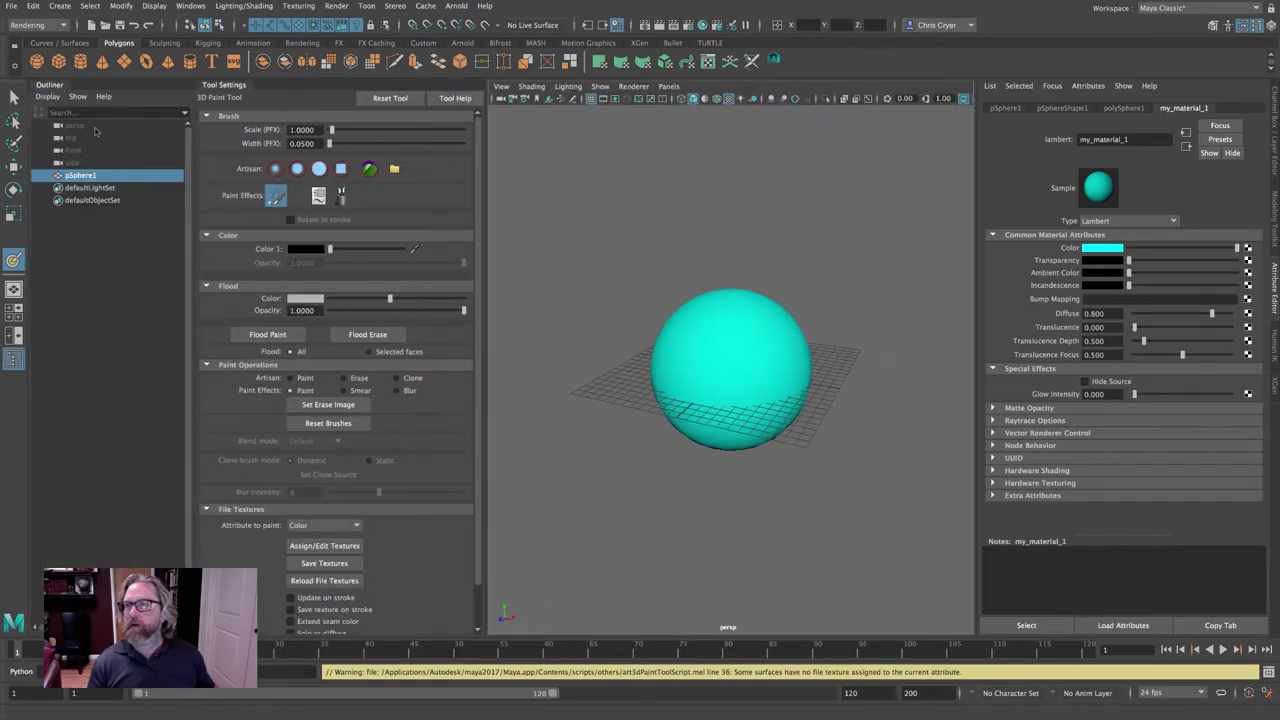
pyautogui.click(200, 92)
pyautogui.click(192, 100)
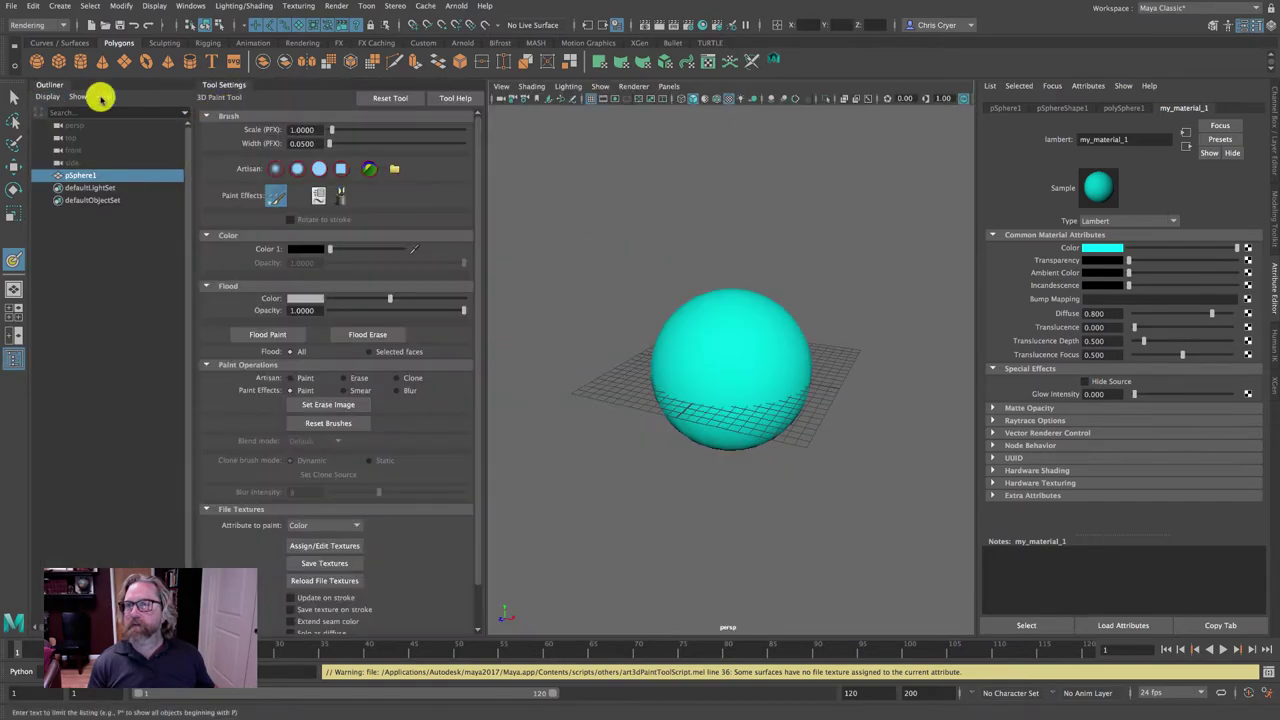
pyautogui.click(46, 90)
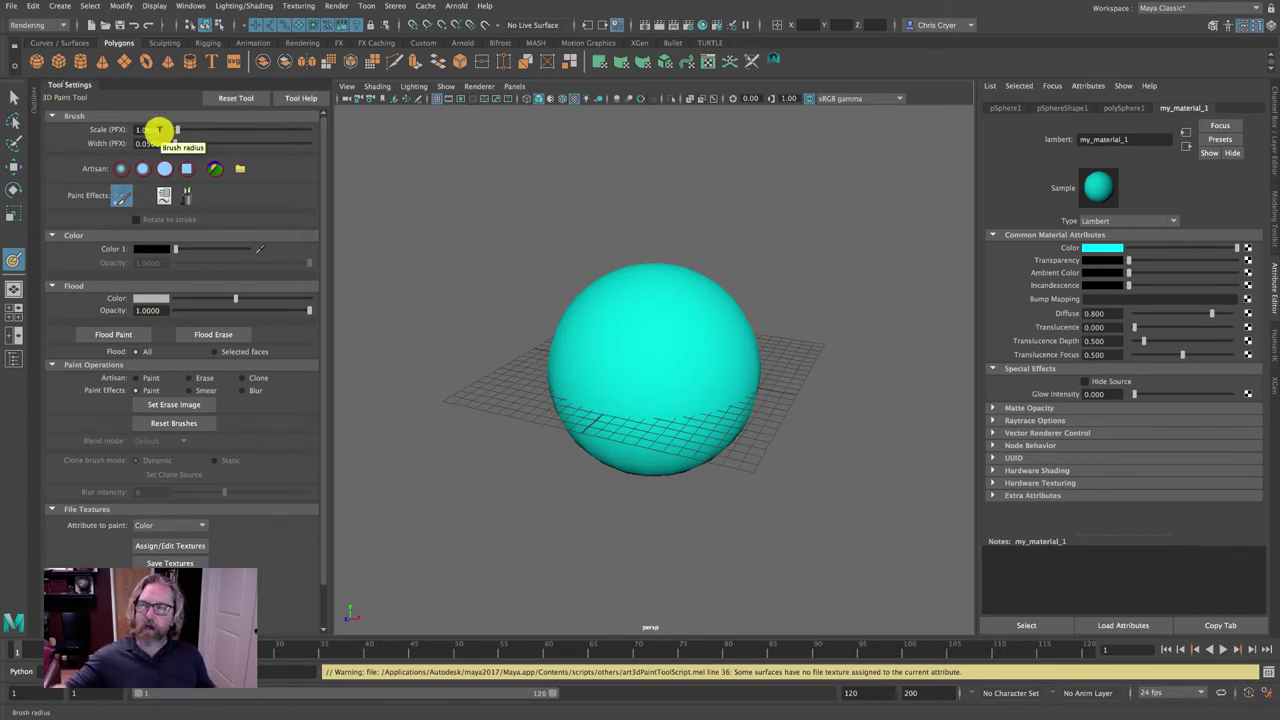
# Assign a 1024x1024 JPEG file texture to the sphere's Color via Assign/Edit Textures.
pyautogui.scroll(-2, 209, 263)
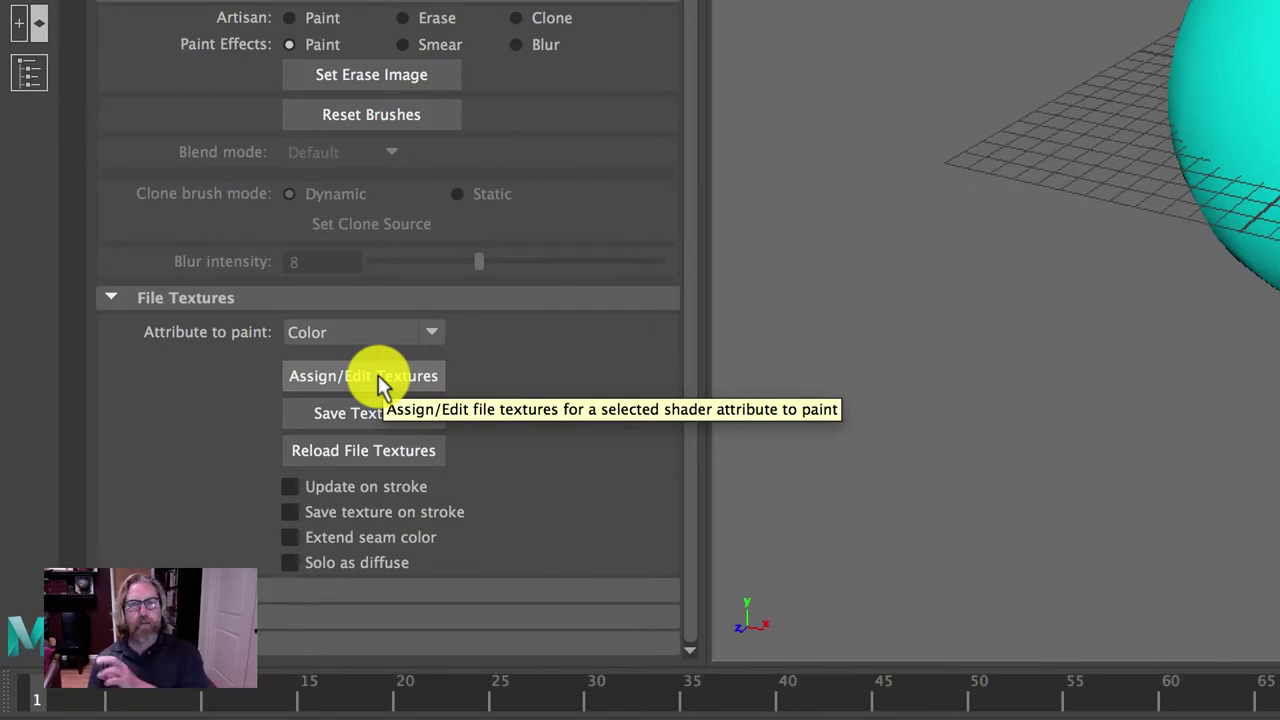
pyautogui.click(378, 375)
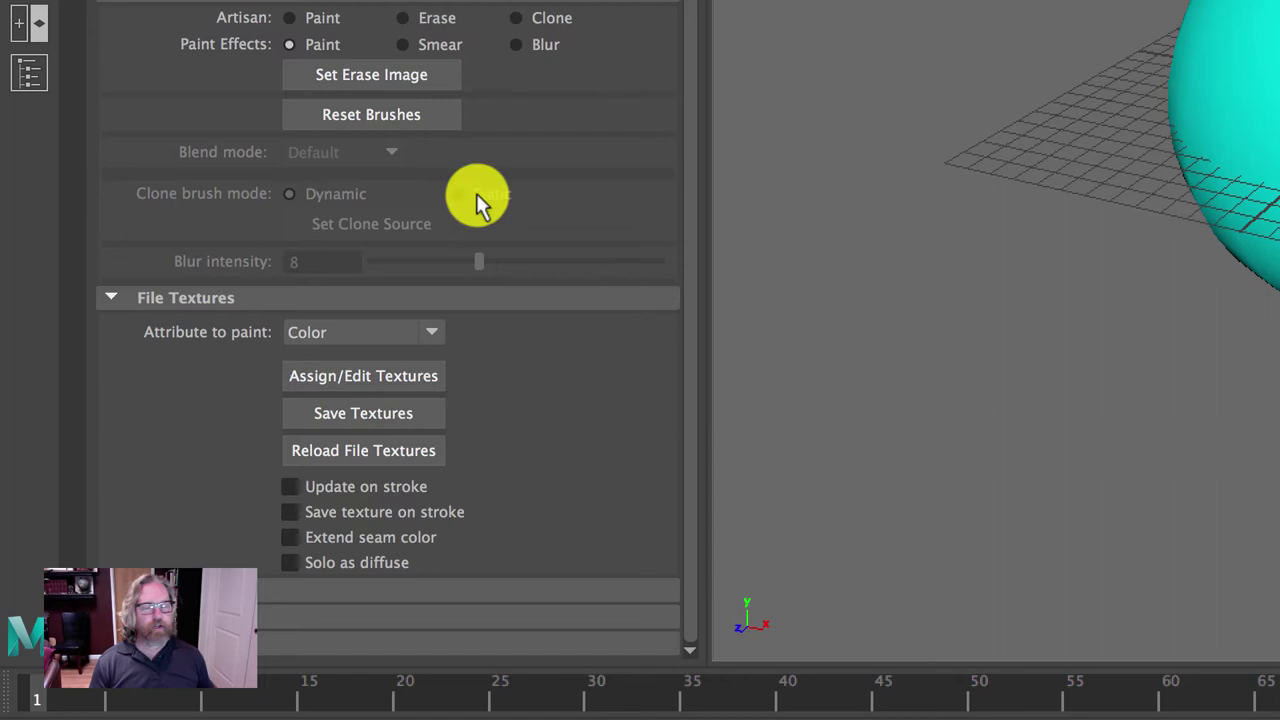
pyautogui.click(328, 380)
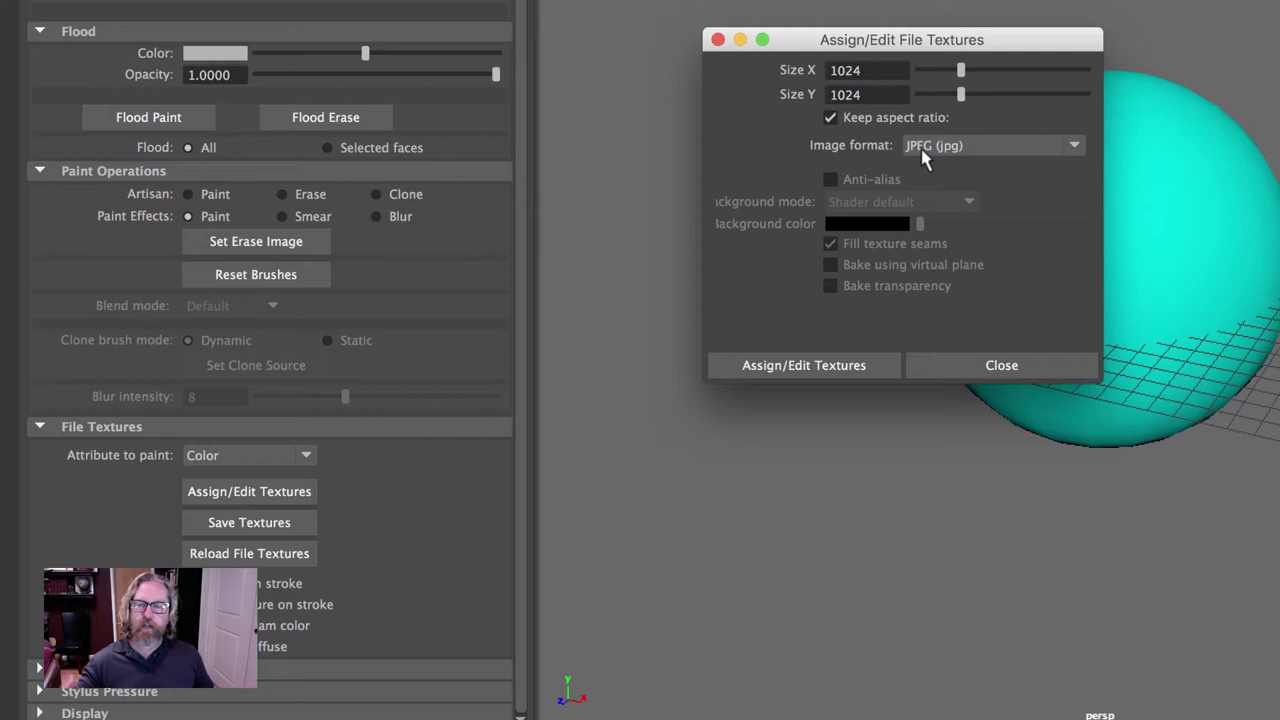
pyautogui.click(788, 367)
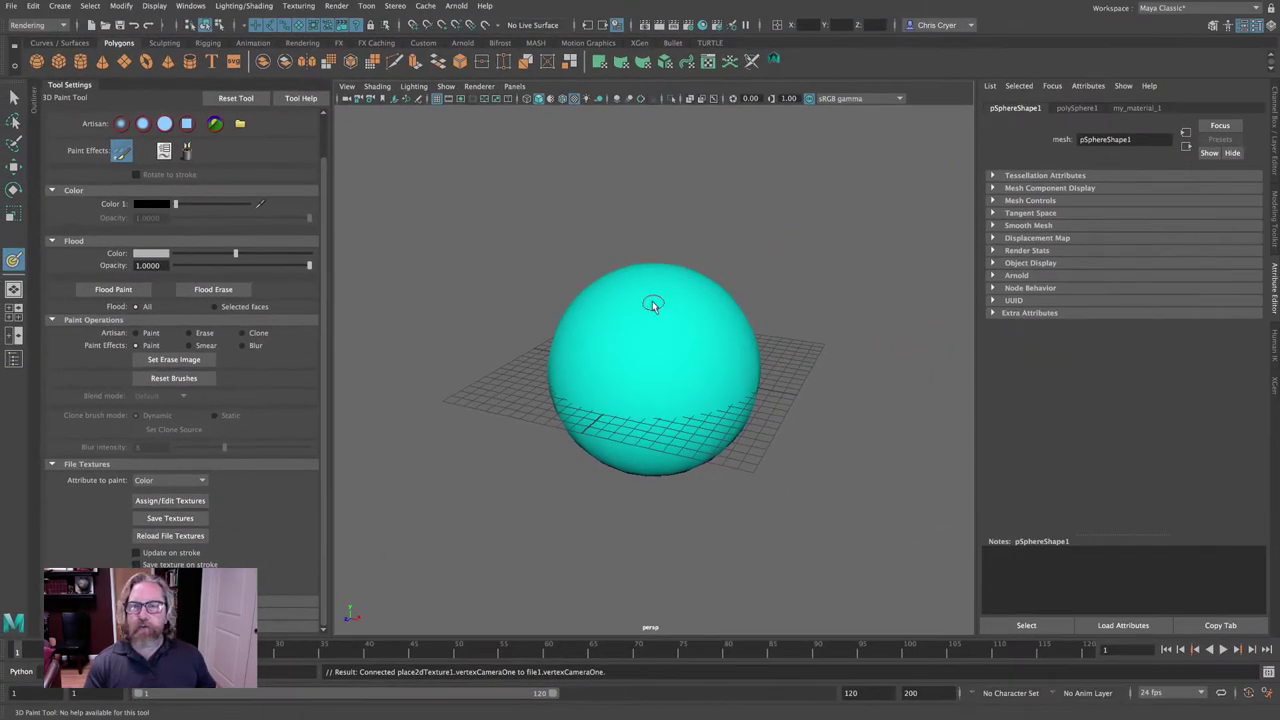
pyautogui.moveTo(652, 305)
pyautogui.mouseDown()
pyautogui.moveTo(629, 357)
pyautogui.moveTo(712, 425)
pyautogui.mouseUp()
pyautogui.moveTo(777, 329)
pyautogui.keyDown('alt'); pyautogui.mouseDown()
pyautogui.moveTo(600, 353)
pyautogui.moveTo(703, 329)
pyautogui.moveTo(766, 343)
pyautogui.moveTo(781, 362)
pyautogui.mouseUp(); pyautogui.keyUp('alt')
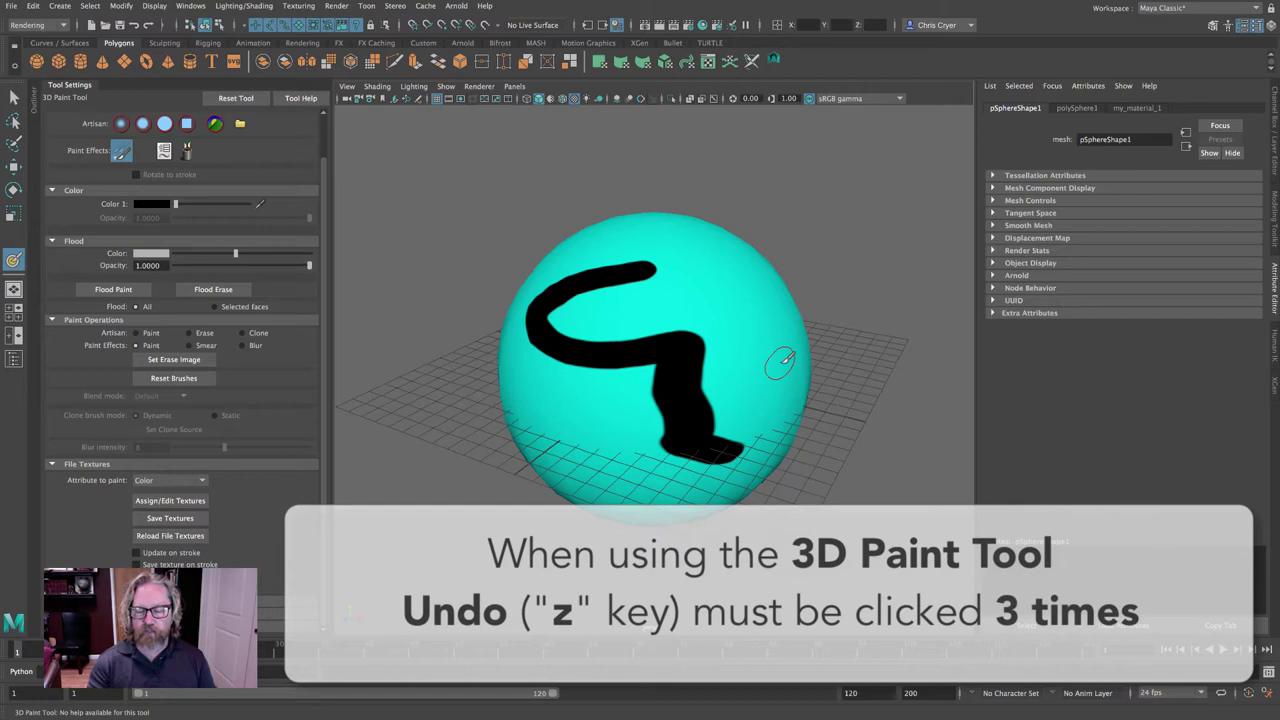
pyautogui.press('z')
pyautogui.press('z')
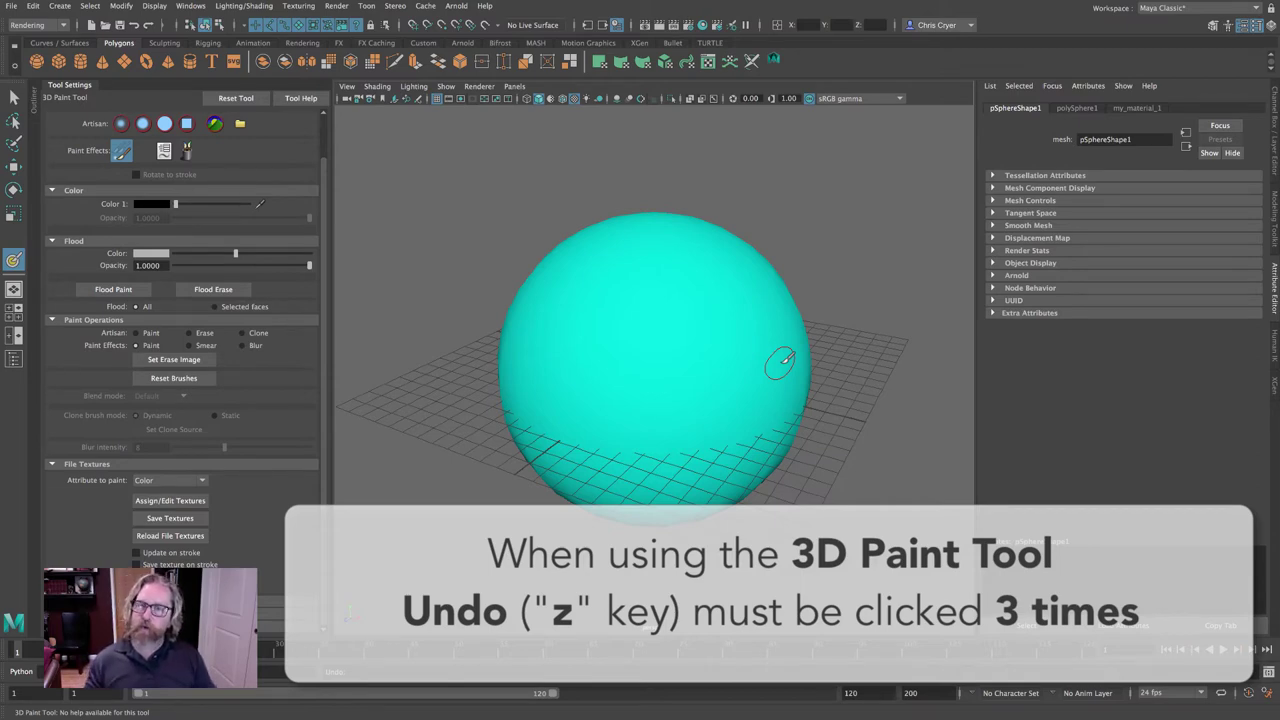
pyautogui.press('z')
pyautogui.press('z')
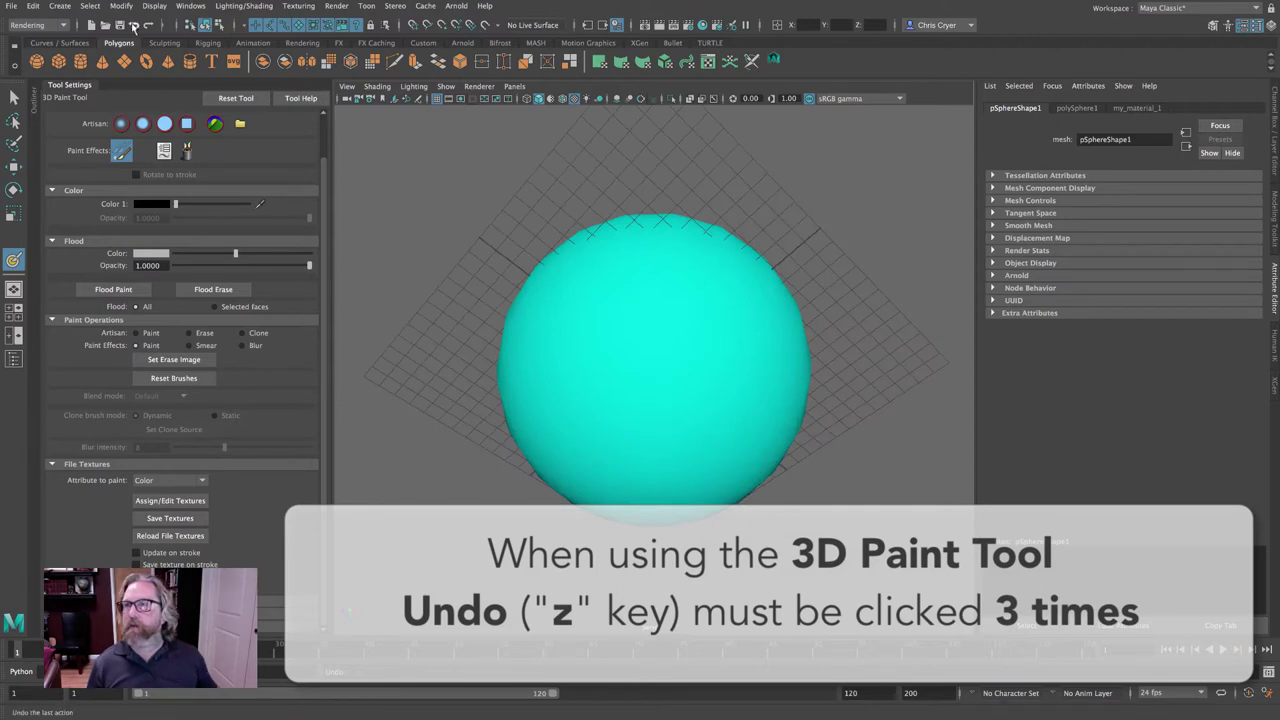
pyautogui.press('z')
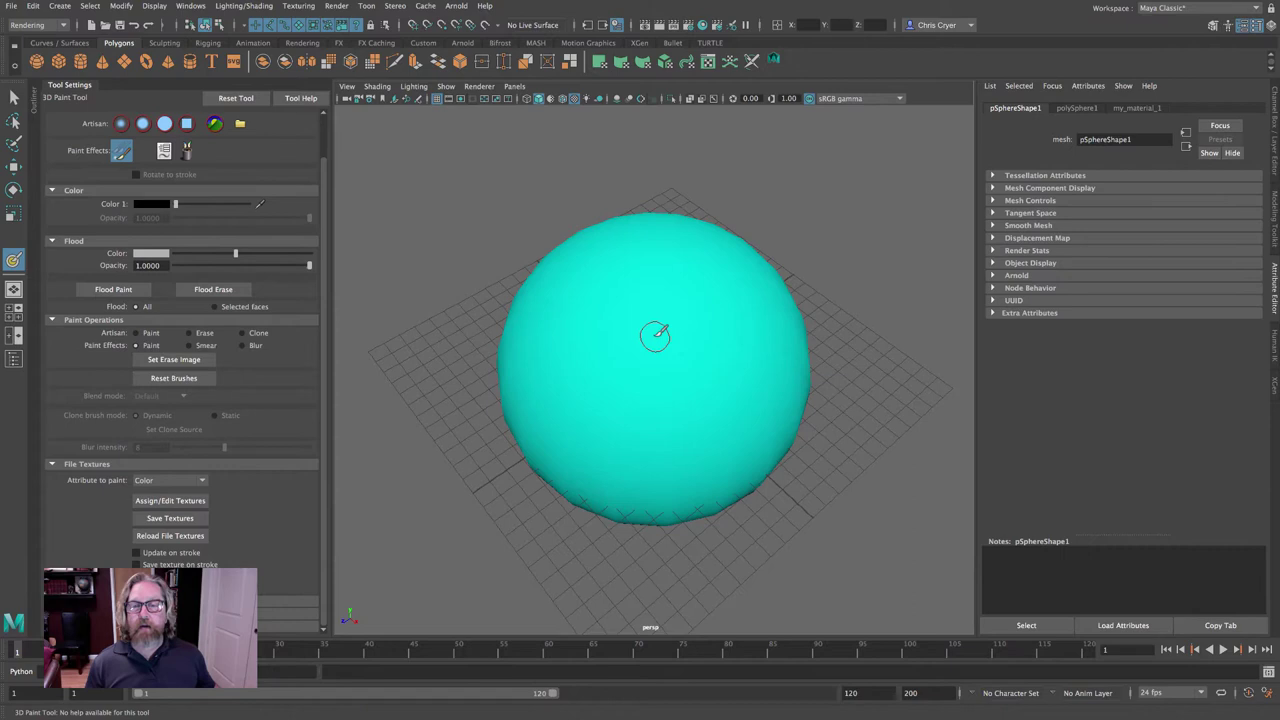
# Resize the brush and paint a thick black band and a thin squiggle across the sphere.
pyautogui.press('b')
pyautogui.moveTo(645, 330)
pyautogui.mouseDown()
pyautogui.moveTo(705, 333)
pyautogui.moveTo(643, 335)
pyautogui.moveTo(700, 340)
pyautogui.moveTo(643, 360)
pyautogui.mouseUp()
pyautogui.press('b')
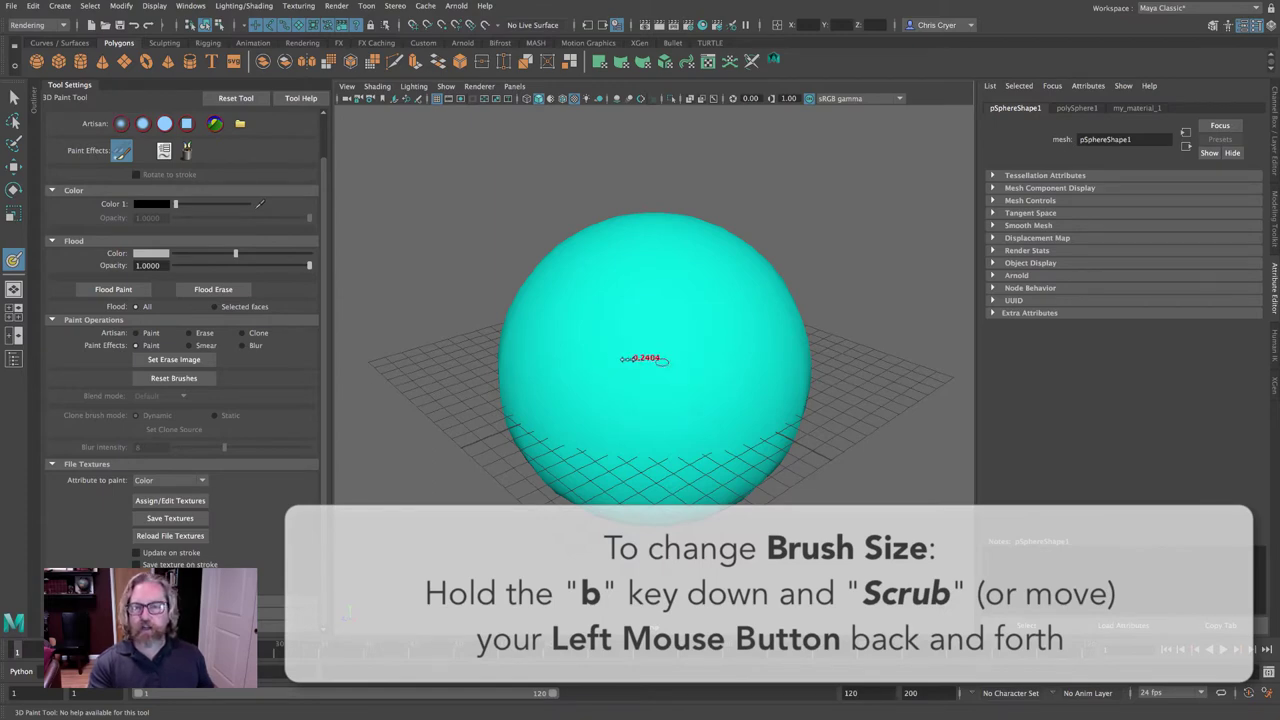
pyautogui.moveTo(612, 298); pyautogui.dragTo(717, 358)
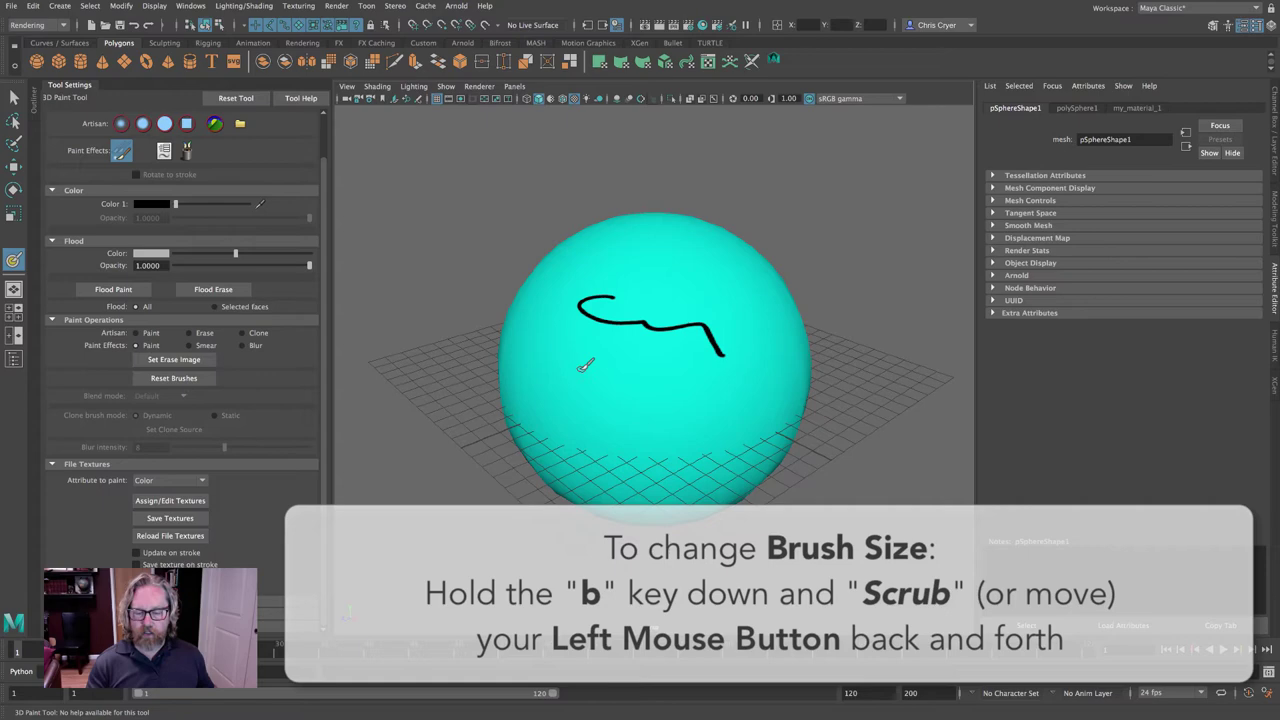
pyautogui.moveTo(586, 363)
pyautogui.mouseDown()
pyautogui.moveTo(566, 352)
pyautogui.moveTo(694, 392)
pyautogui.mouseUp()
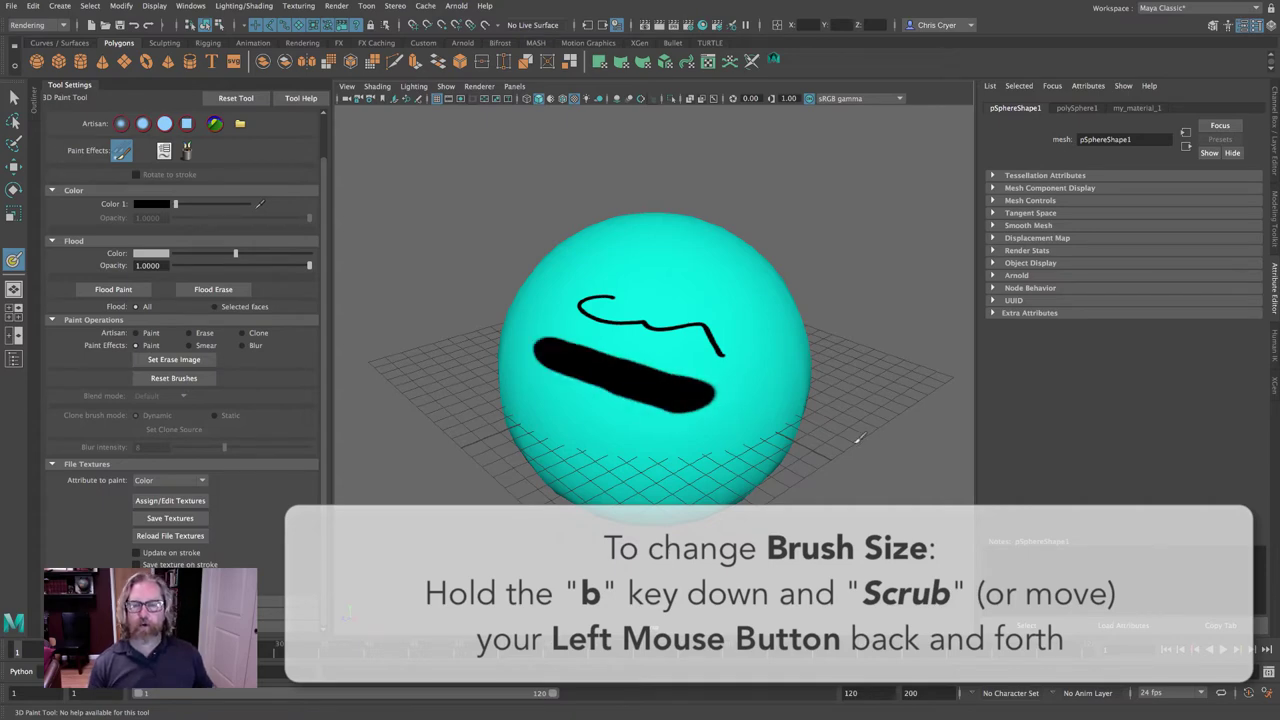
pyautogui.moveTo(806, 374)
pyautogui.keyDown('alt'); pyautogui.mouseDown()
pyautogui.moveTo(737, 423)
pyautogui.moveTo(766, 377)
pyautogui.mouseUp(); pyautogui.keyUp('alt')
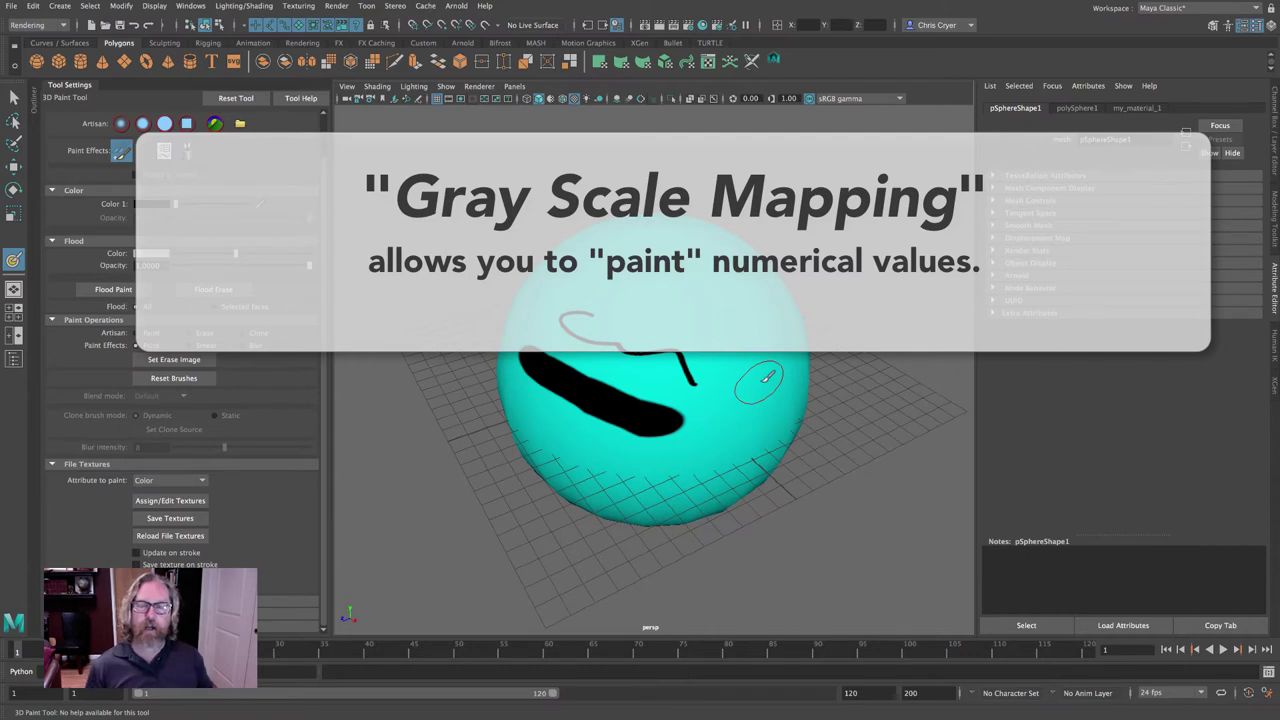
# Flood Paint the sphere to wipe the old strokes, then flood it solid yellow.
pyautogui.keyDown('alt'); pyautogui.moveTo(764, 378); pyautogui.dragTo(704, 285); pyautogui.keyUp('alt')
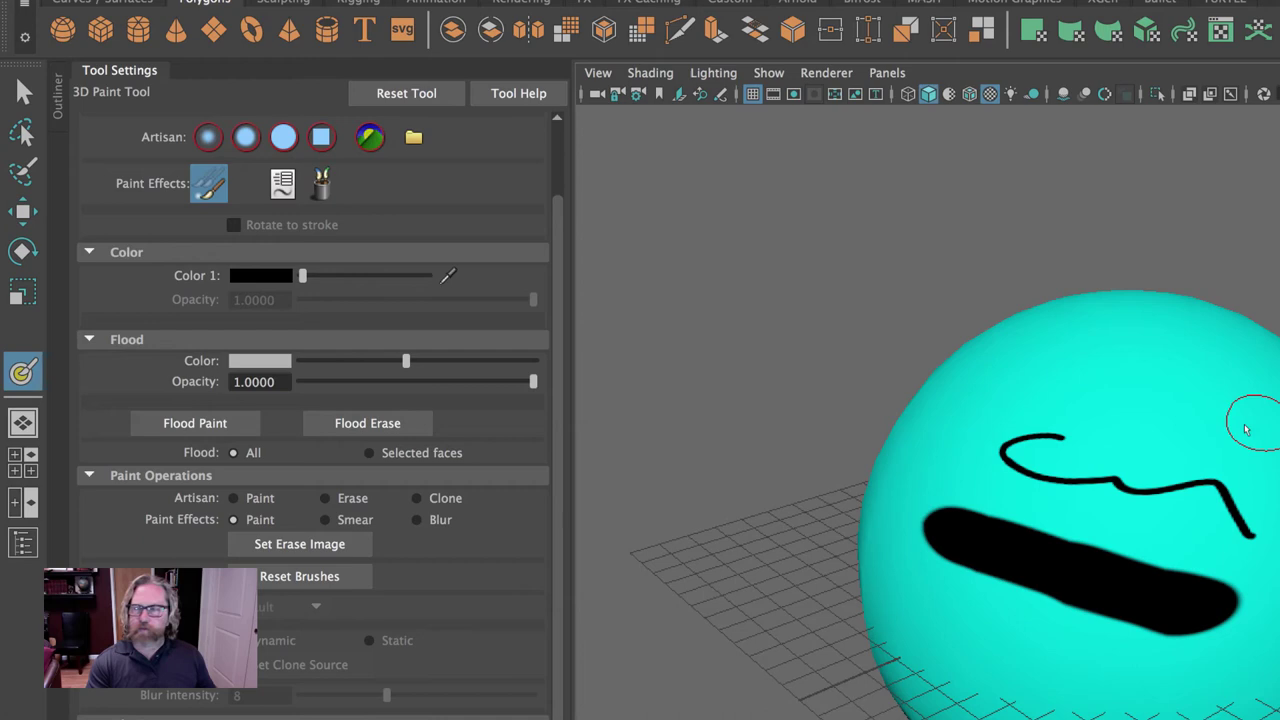
pyautogui.click(210, 426)
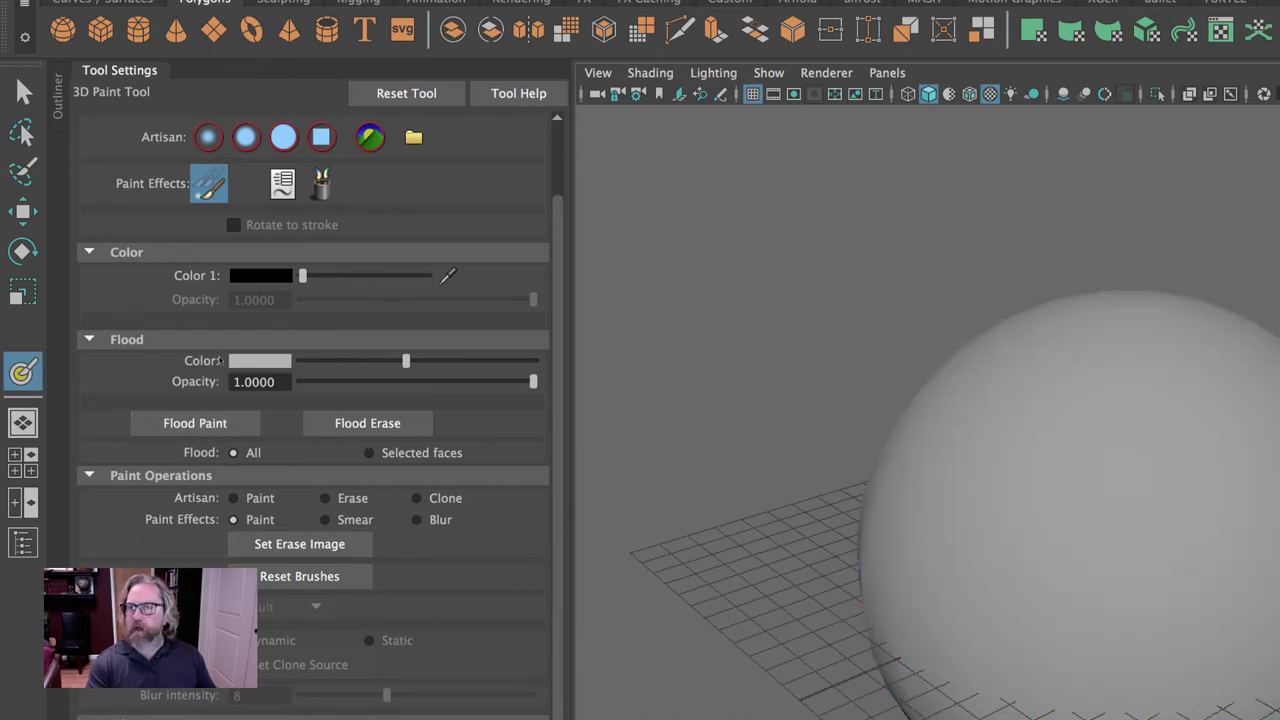
pyautogui.click(256, 361)
pyautogui.click(196, 304)
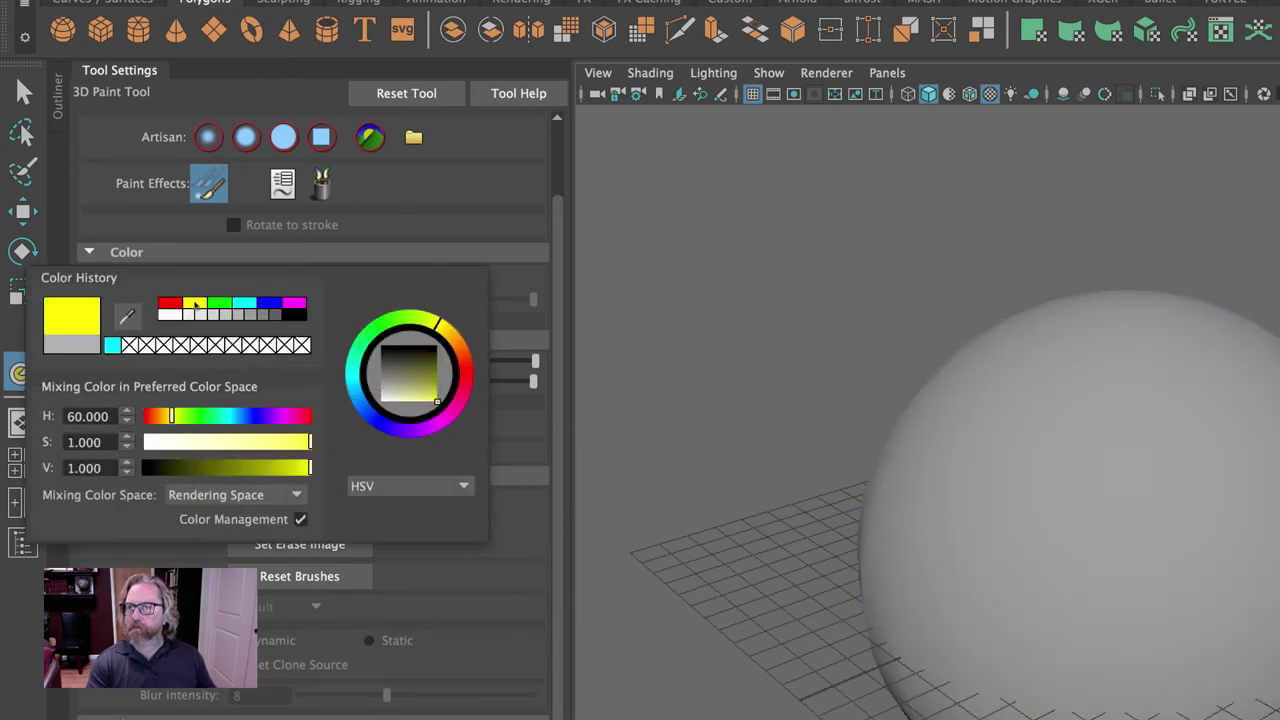
pyautogui.click(192, 424)
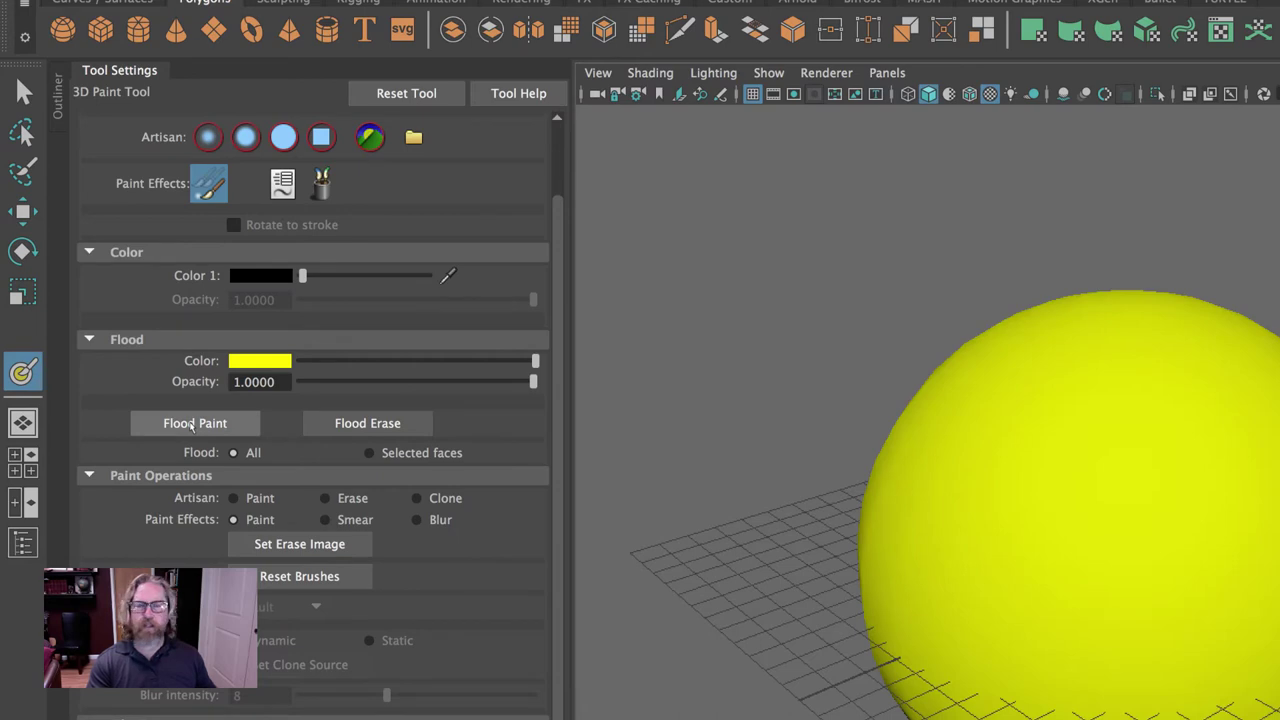
# Re-flood the sphere white and paint one thick black curving stroke across it.
pyautogui.click(256, 361)
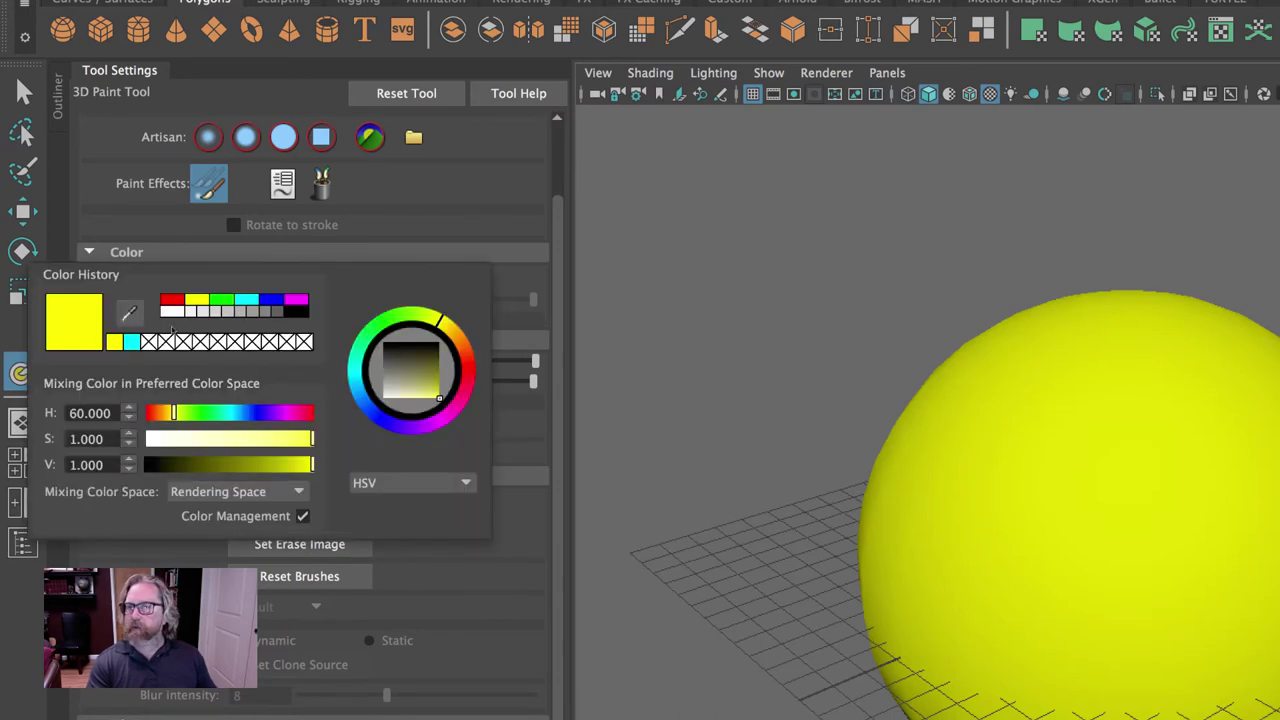
pyautogui.click(175, 312)
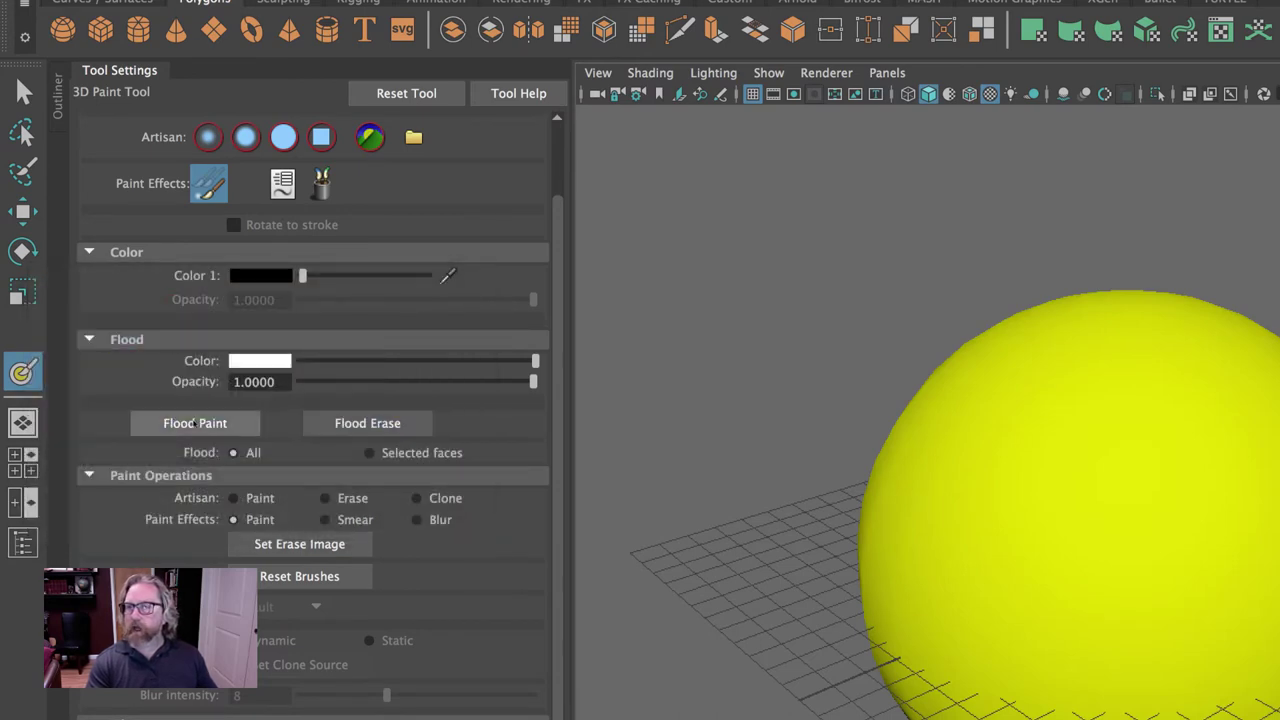
pyautogui.click(195, 424)
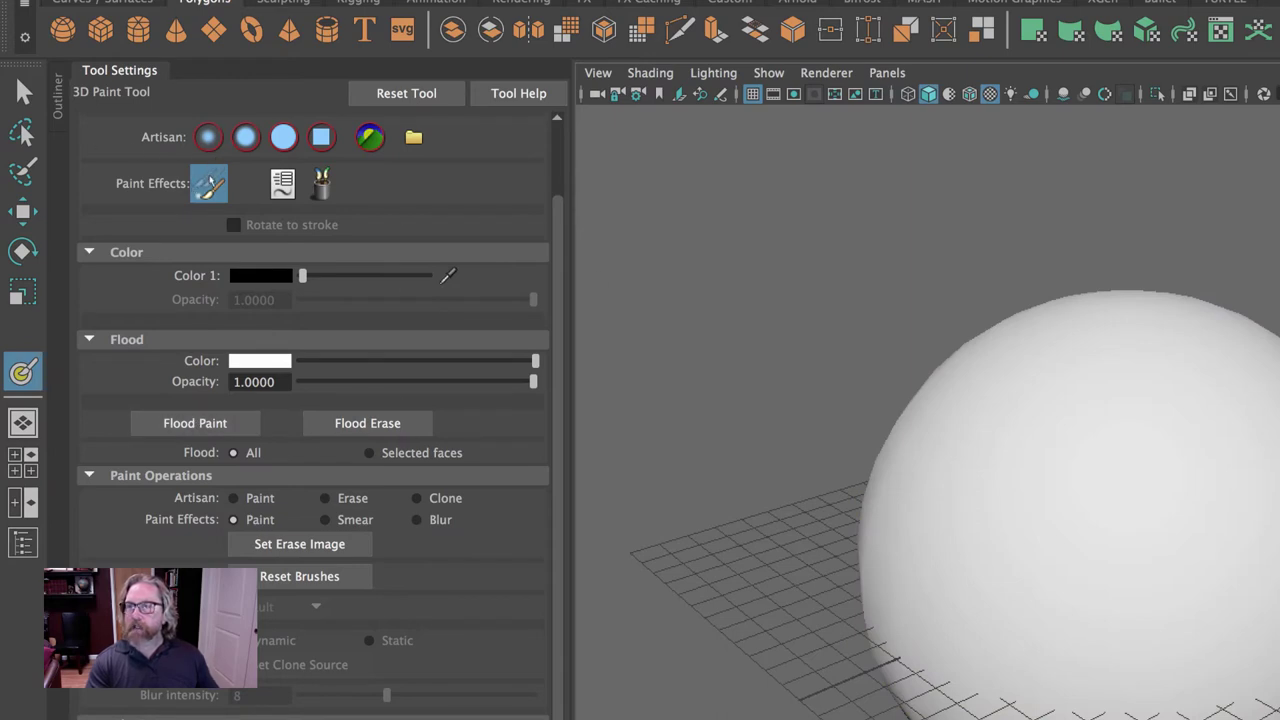
pyautogui.moveTo(983, 429)
pyautogui.mouseDown()
pyautogui.moveTo(1240, 560)
pyautogui.moveTo(1276, 680)
pyautogui.mouseUp()
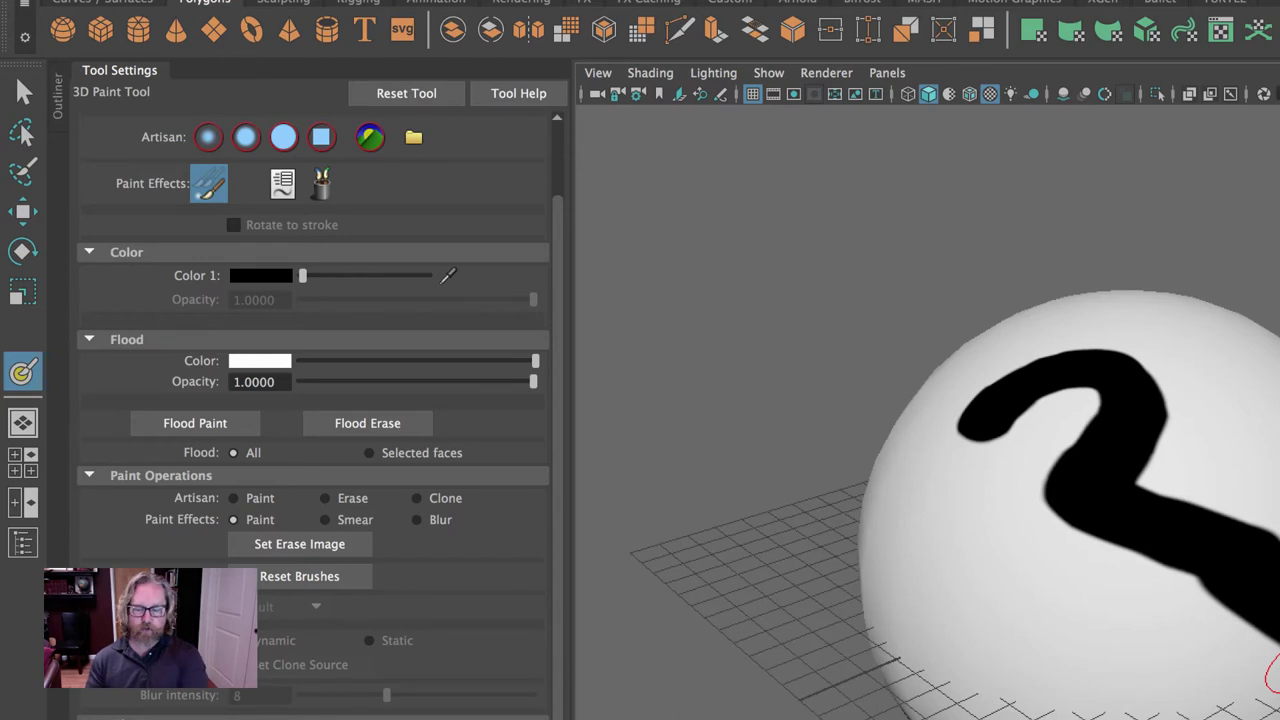
# Undo the black stroke and scroll Tool Settings back up to the Brush section.
pyautogui.hotkey('ctrl', 'z')
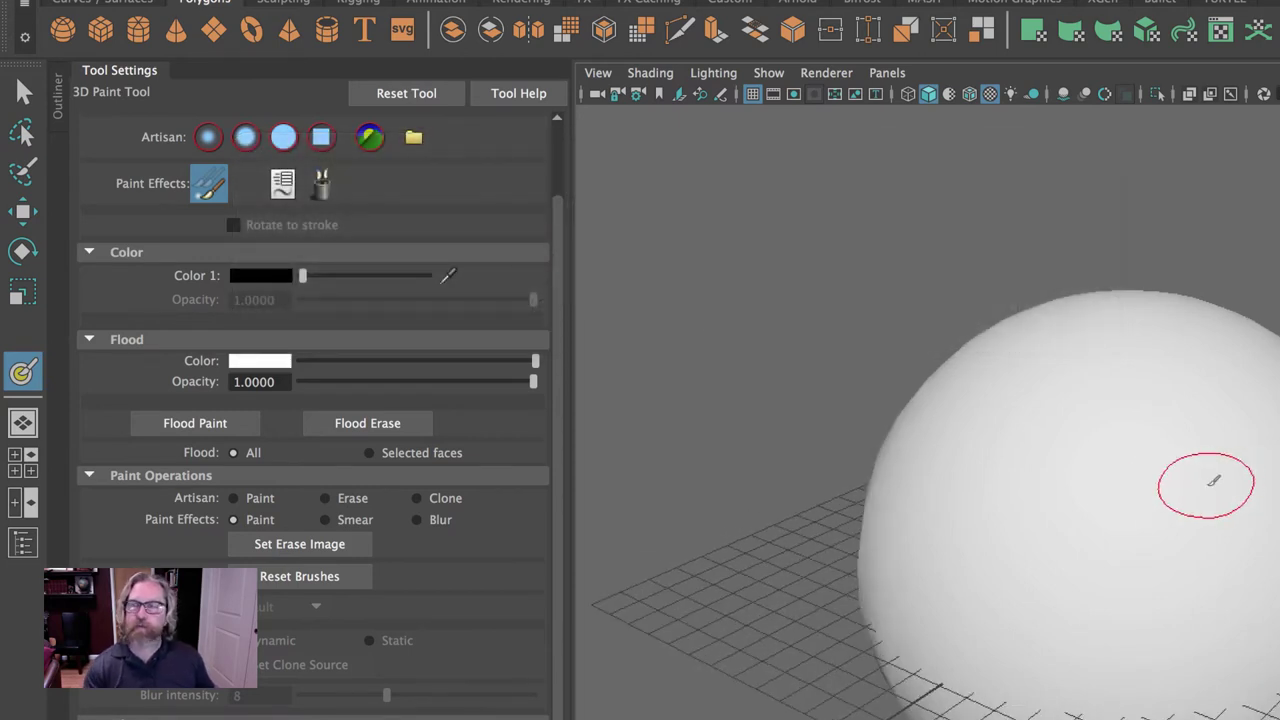
pyautogui.scroll(2, 400, 445)
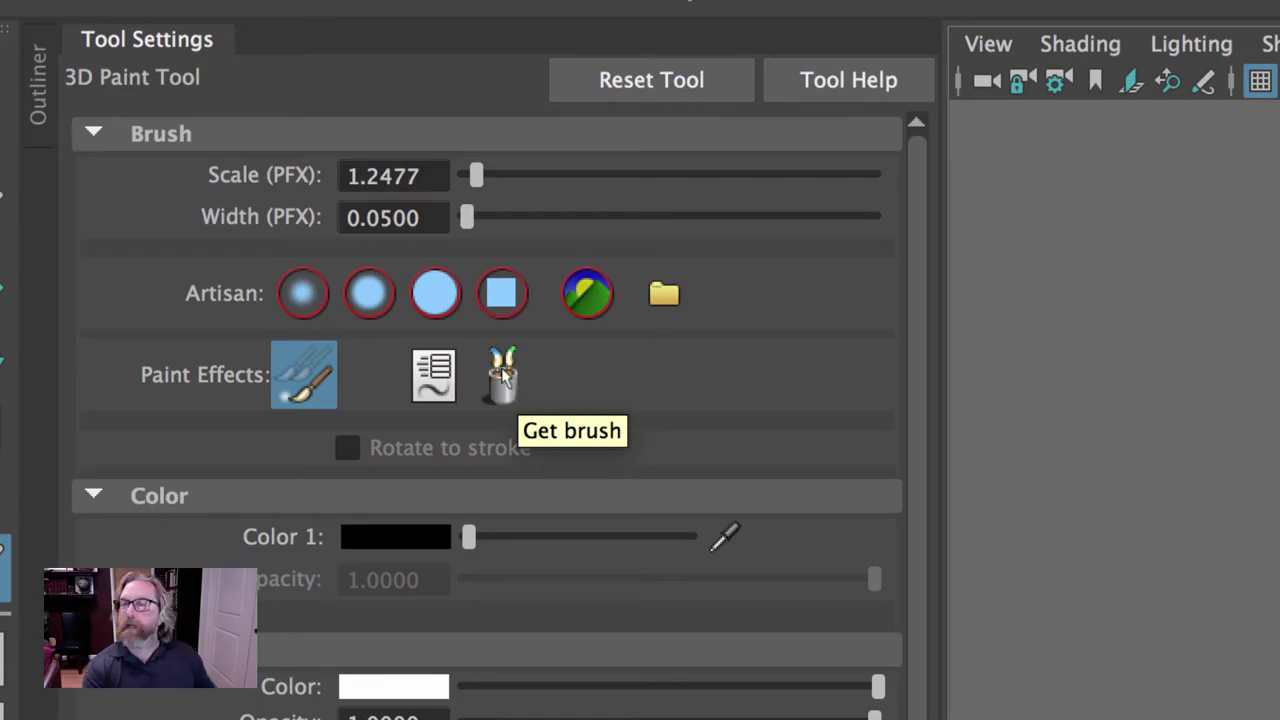
# Move the brush library off the sphere and paint a red Z stroke with markerRed.
pyautogui.click(503, 378)
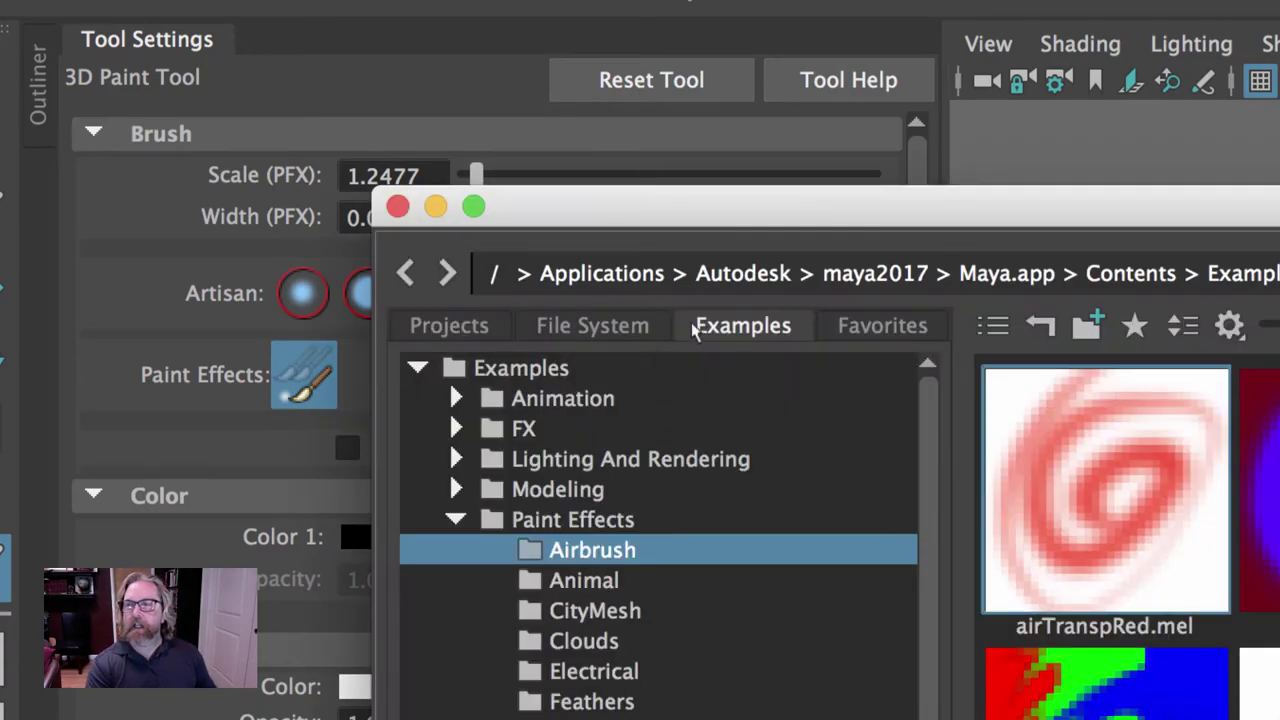
pyautogui.moveTo(666, 210); pyautogui.dragTo(1279, 210)
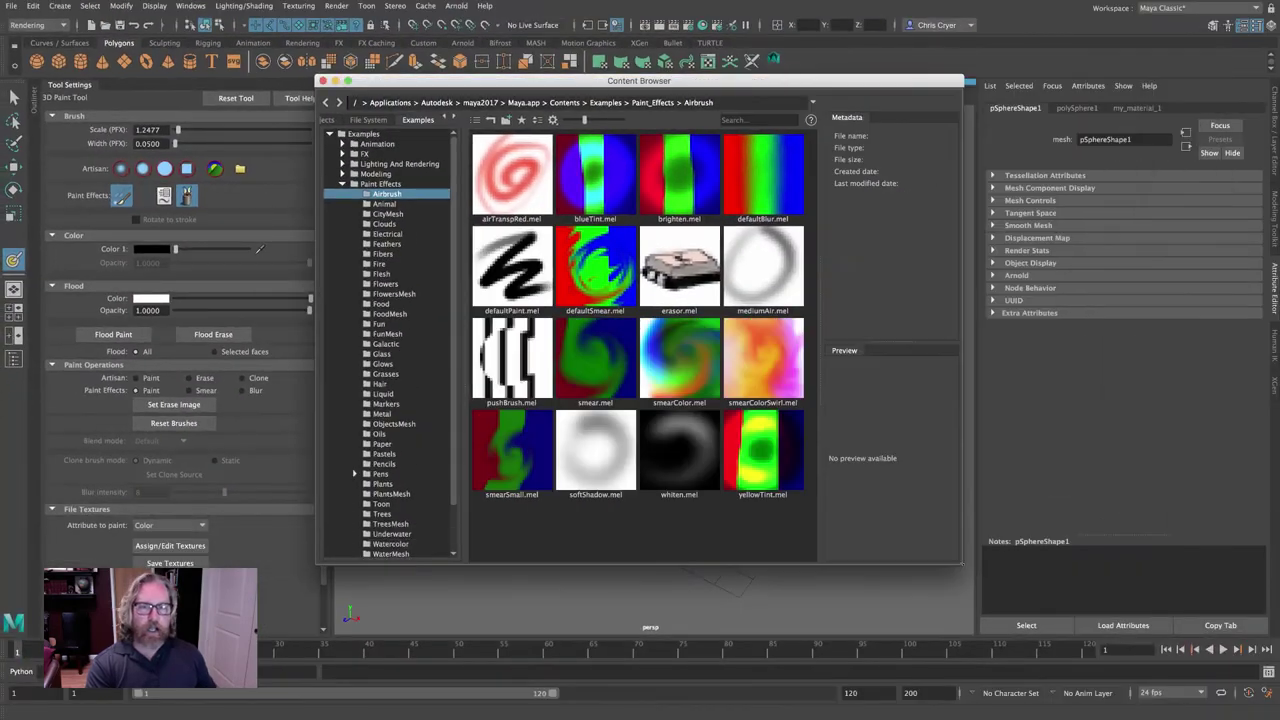
pyautogui.moveTo(639, 80); pyautogui.dragTo(1143, 56)
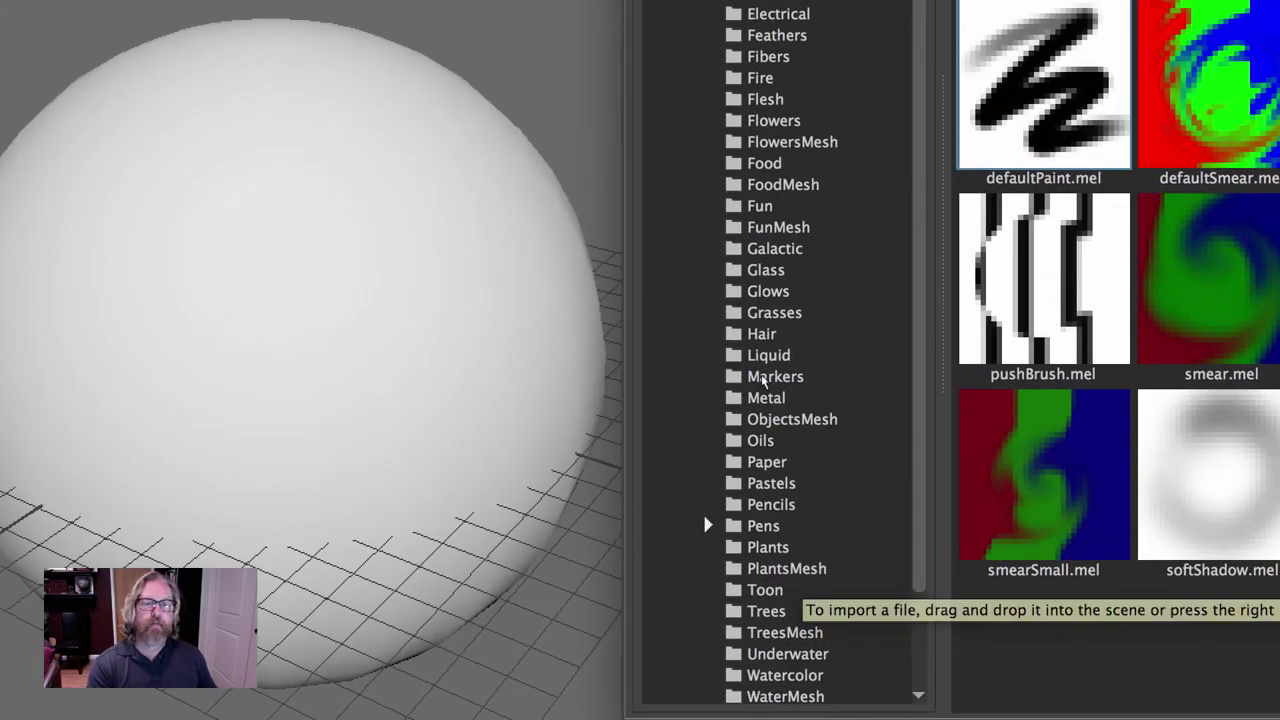
pyautogui.click(773, 386)
pyautogui.click(1040, 630)
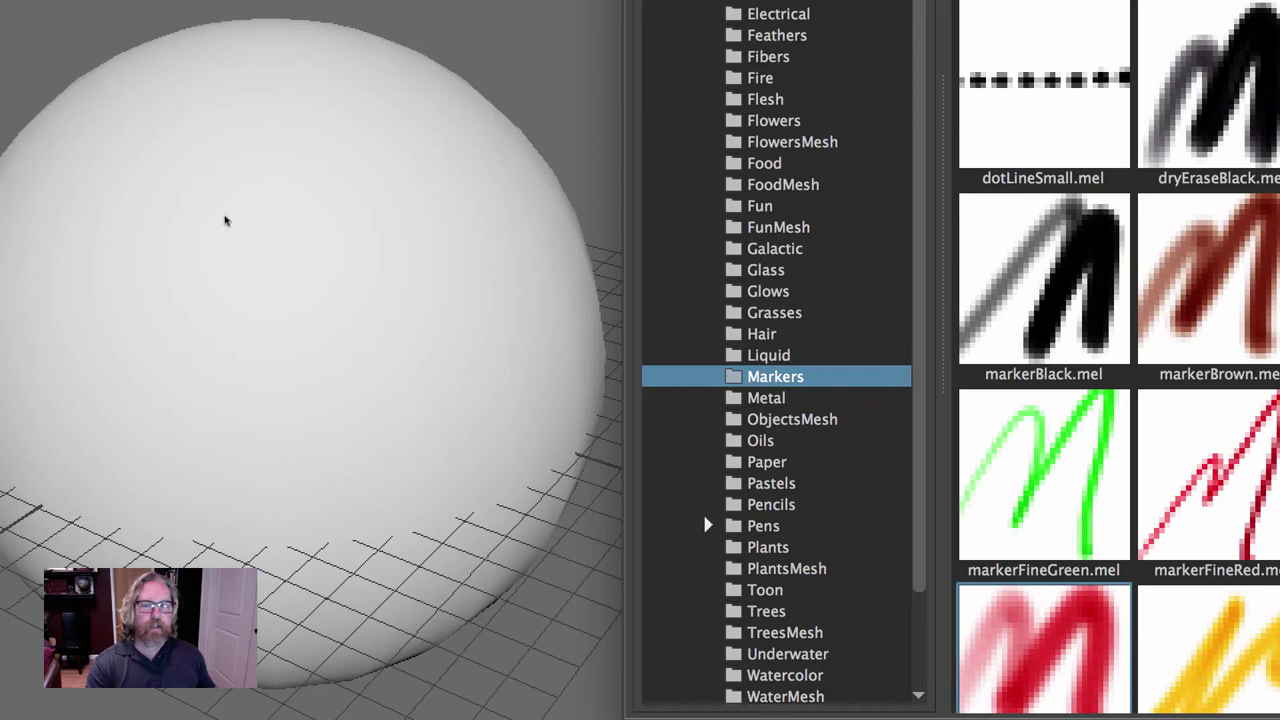
pyautogui.moveTo(178, 182); pyautogui.dragTo(455, 312)
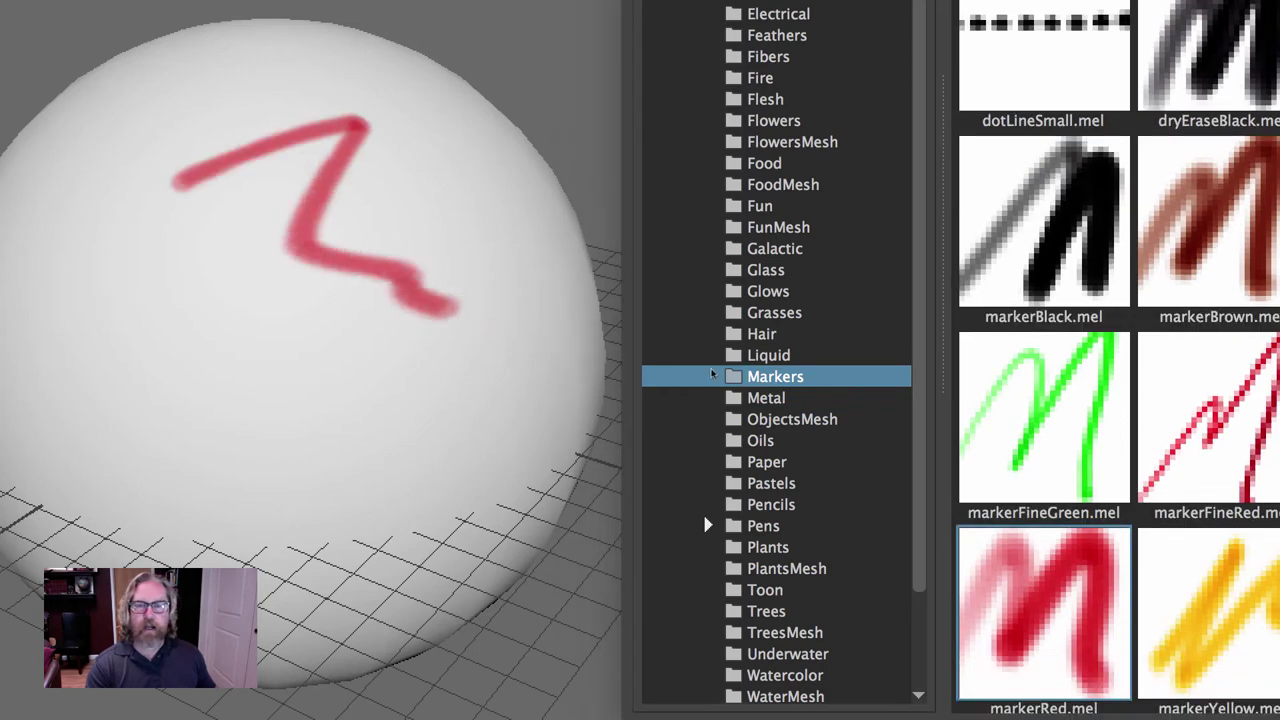
# Paint a blue oilTexBlue stroke and an orange pasOrangeScribble scribble over the sphere.
pyautogui.click(760, 440)
pyautogui.click(1063, 274)
pyautogui.moveTo(140, 105)
pyautogui.mouseDown()
pyautogui.moveTo(303, 328)
pyautogui.moveTo(451, 363)
pyautogui.mouseUp()
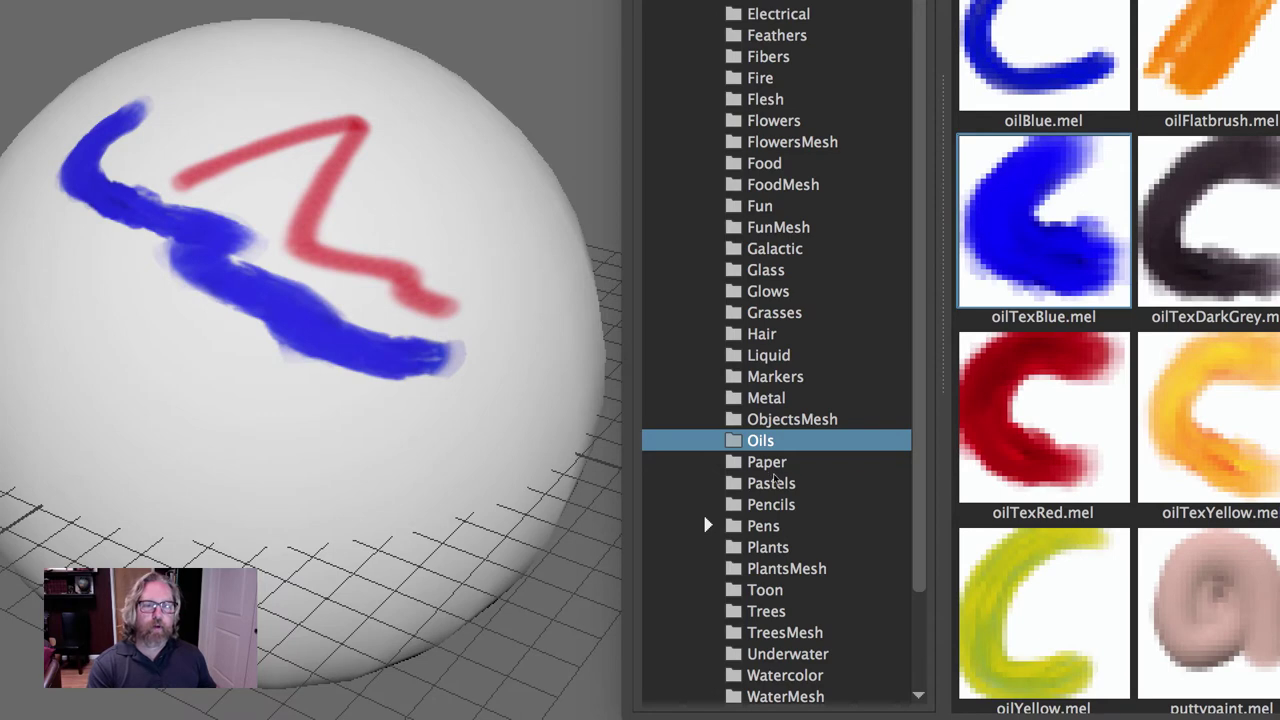
pyautogui.click(775, 483)
pyautogui.click(1043, 85)
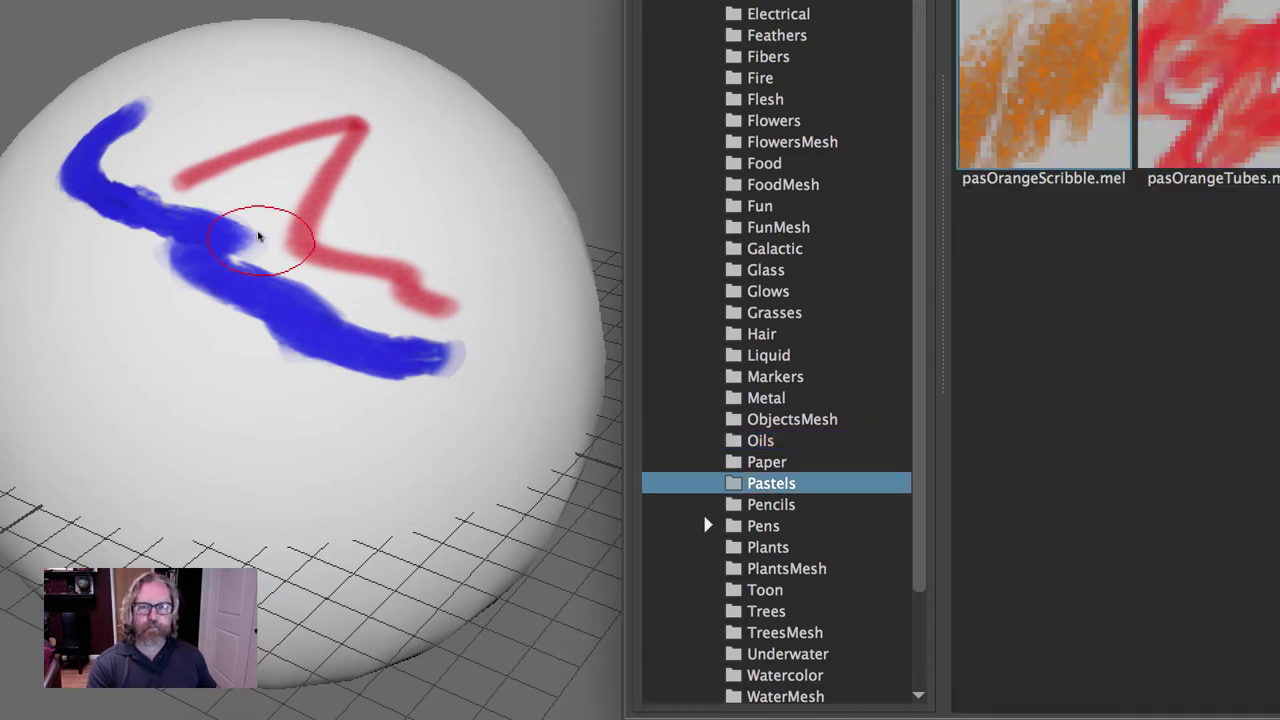
pyautogui.moveTo(266, 229)
pyautogui.mouseDown()
pyautogui.moveTo(270, 333)
pyautogui.moveTo(441, 452)
pyautogui.mouseUp()
# Draw pale and dark pencil lines, then a red zigzag pen stroke on the sphere.
pyautogui.click(775, 504)
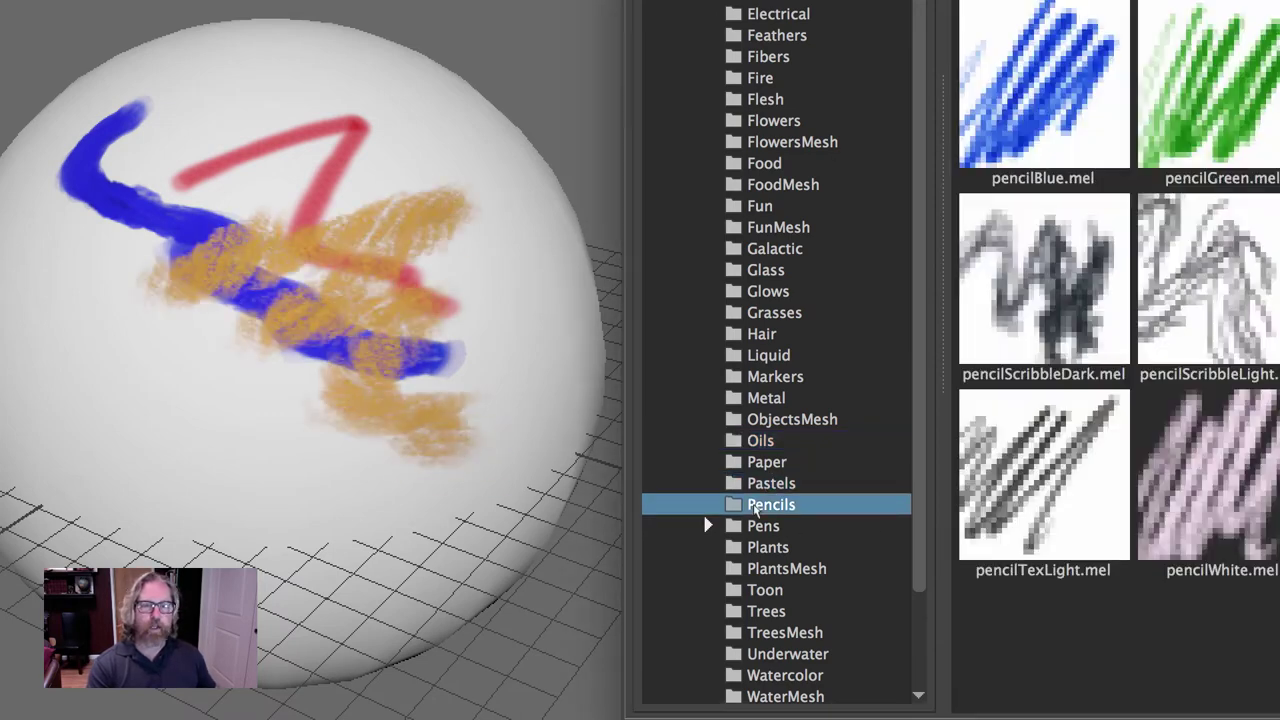
pyautogui.moveTo(213, 293)
pyautogui.mouseDown()
pyautogui.moveTo(415, 272)
pyautogui.moveTo(305, 355)
pyautogui.mouseUp()
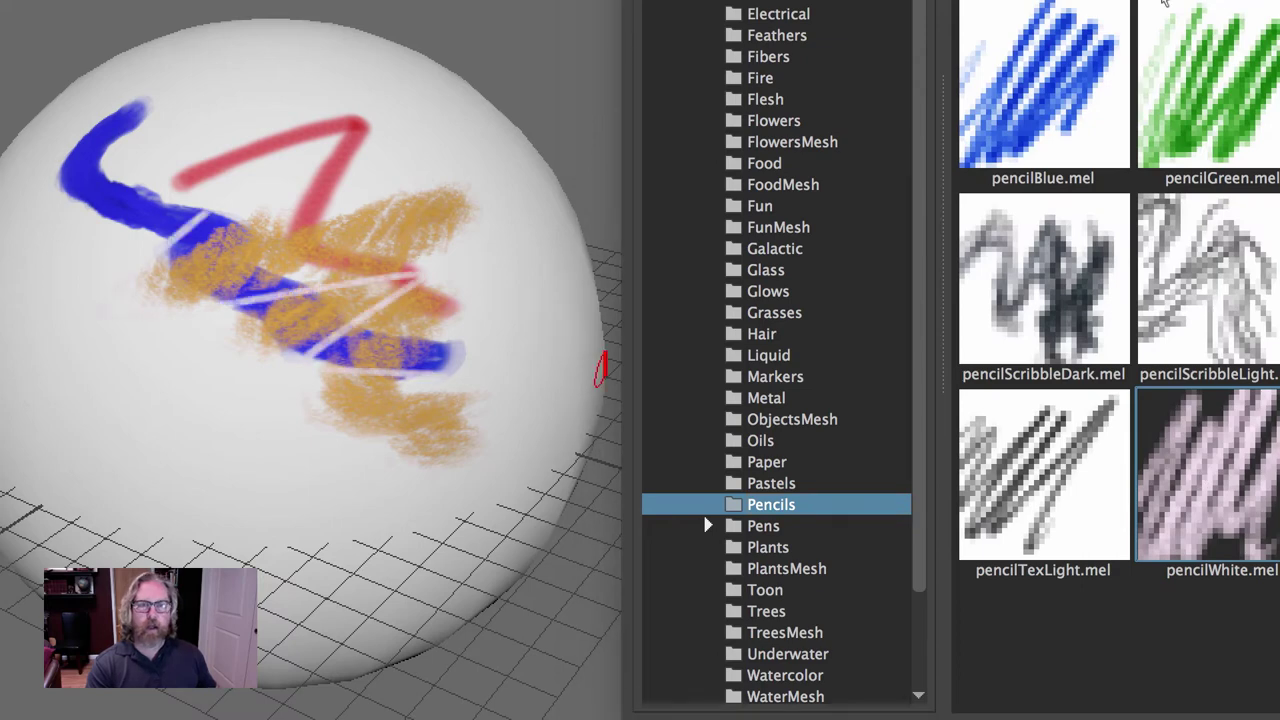
pyautogui.moveTo(250, 145); pyautogui.dragTo(150, 215)
pyautogui.moveTo(363, 218); pyautogui.dragTo(465, 428)
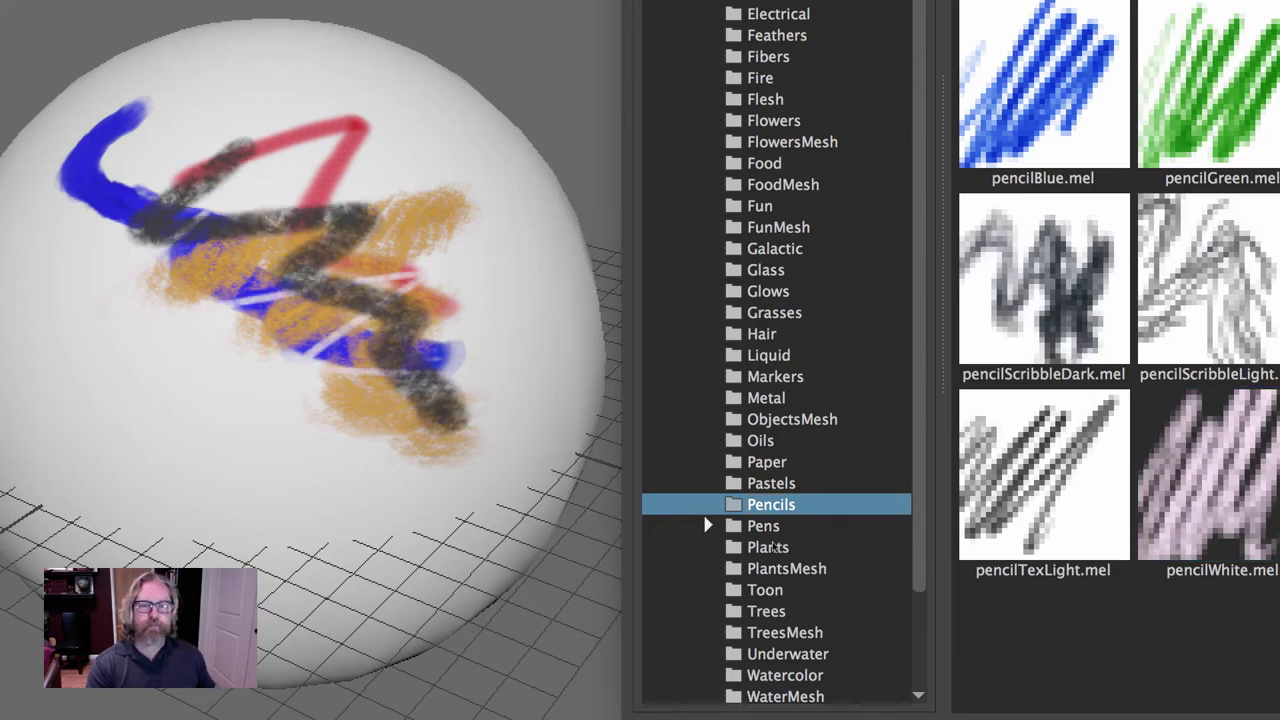
pyautogui.click(765, 526)
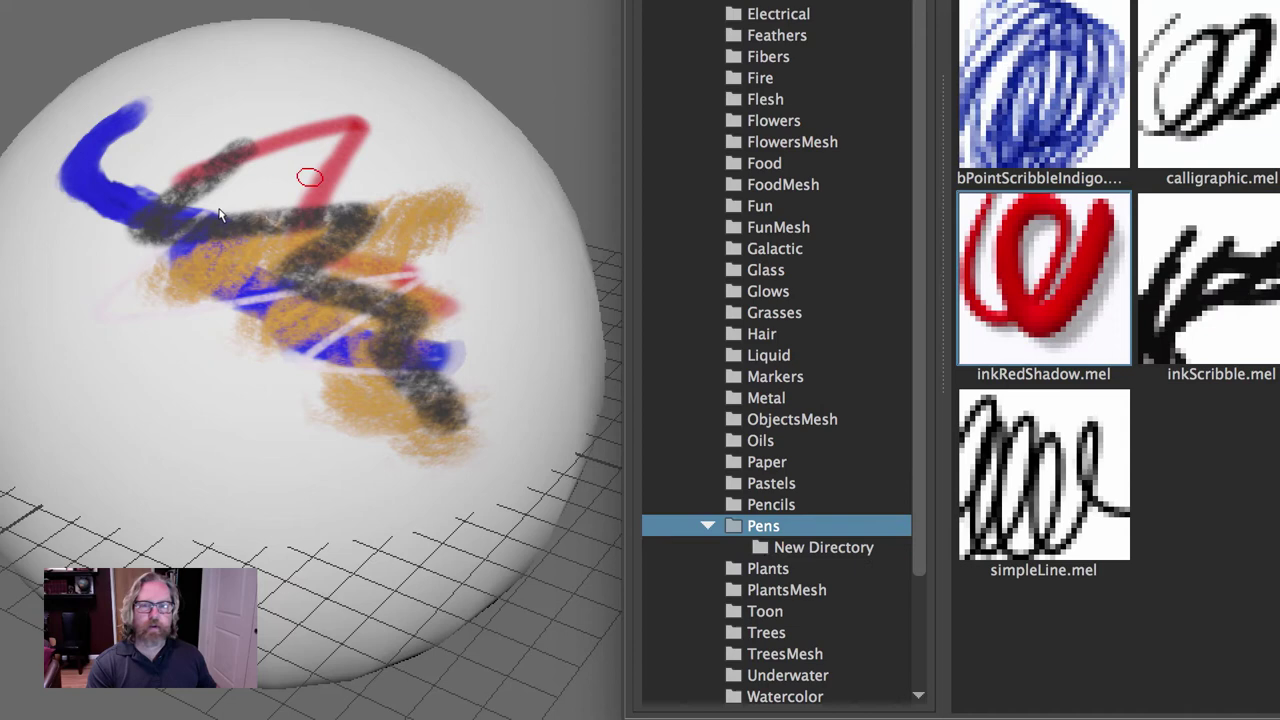
pyautogui.moveTo(309, 177)
pyautogui.mouseDown()
pyautogui.moveTo(340, 460)
pyautogui.moveTo(440, 495)
pyautogui.mouseUp()
# Browse the Plants, Toon and Underwater brushes, then paint faint roughPaperRed watercolour strokes.
pyautogui.click(770, 569)
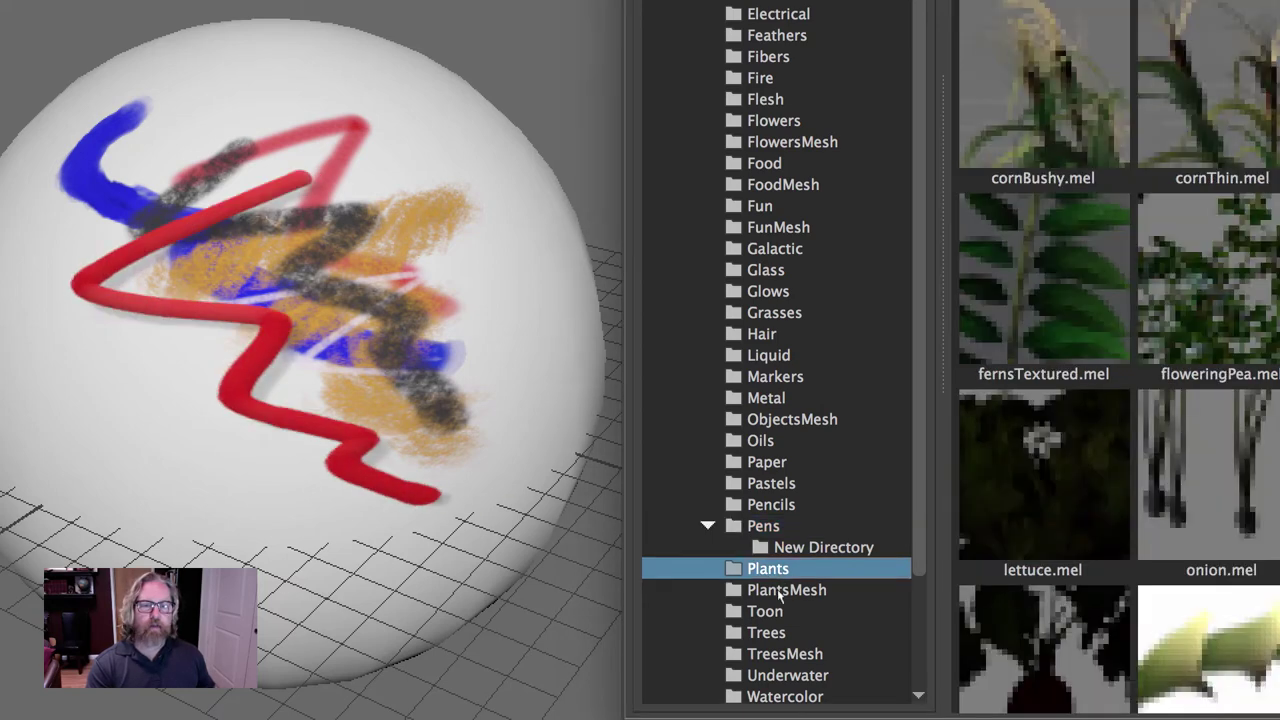
pyautogui.click(779, 592)
pyautogui.click(776, 612)
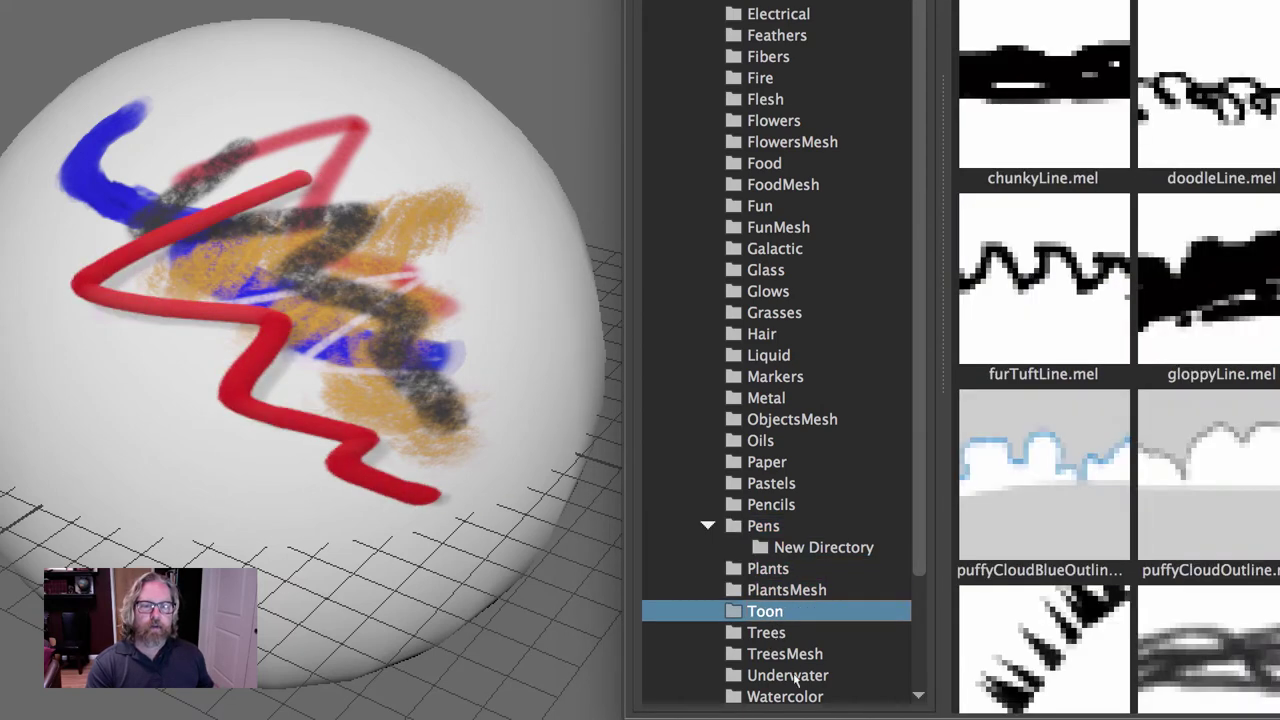
pyautogui.click(790, 676)
pyautogui.scroll(-3, 800, 600)
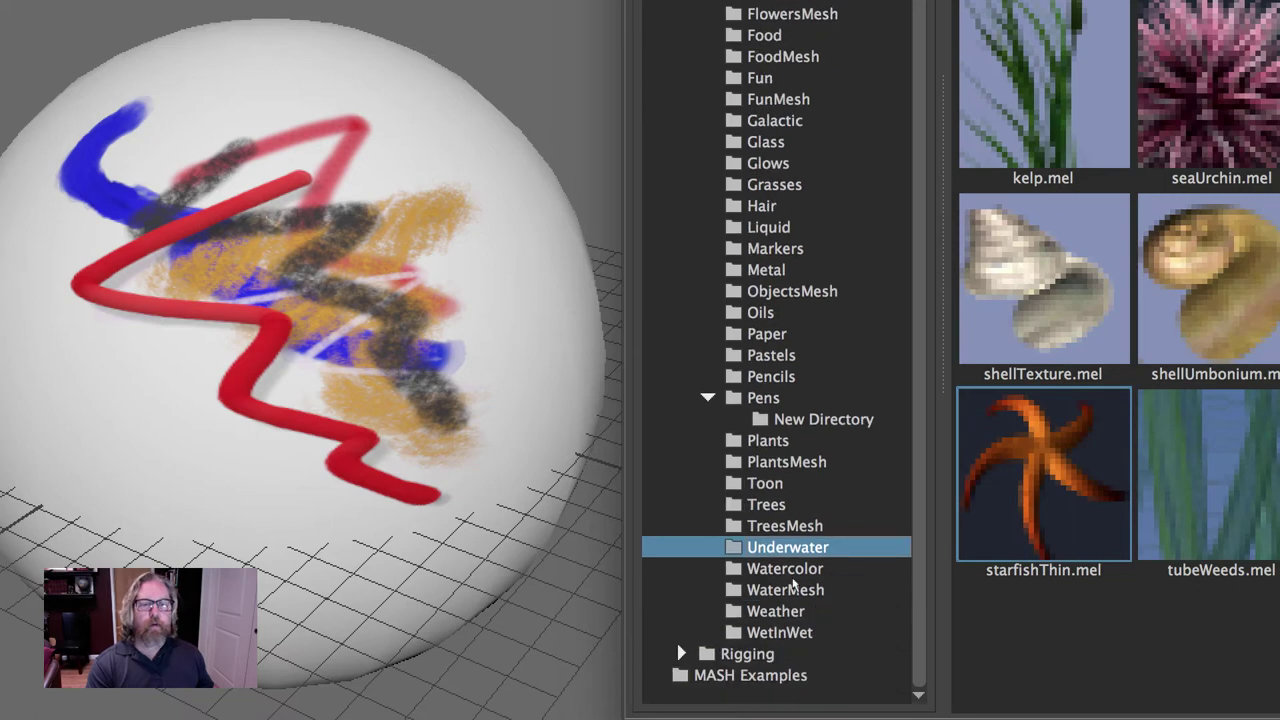
pyautogui.click(790, 569)
pyautogui.click(1208, 475)
pyautogui.moveTo(130, 228); pyautogui.dragTo(285, 312)
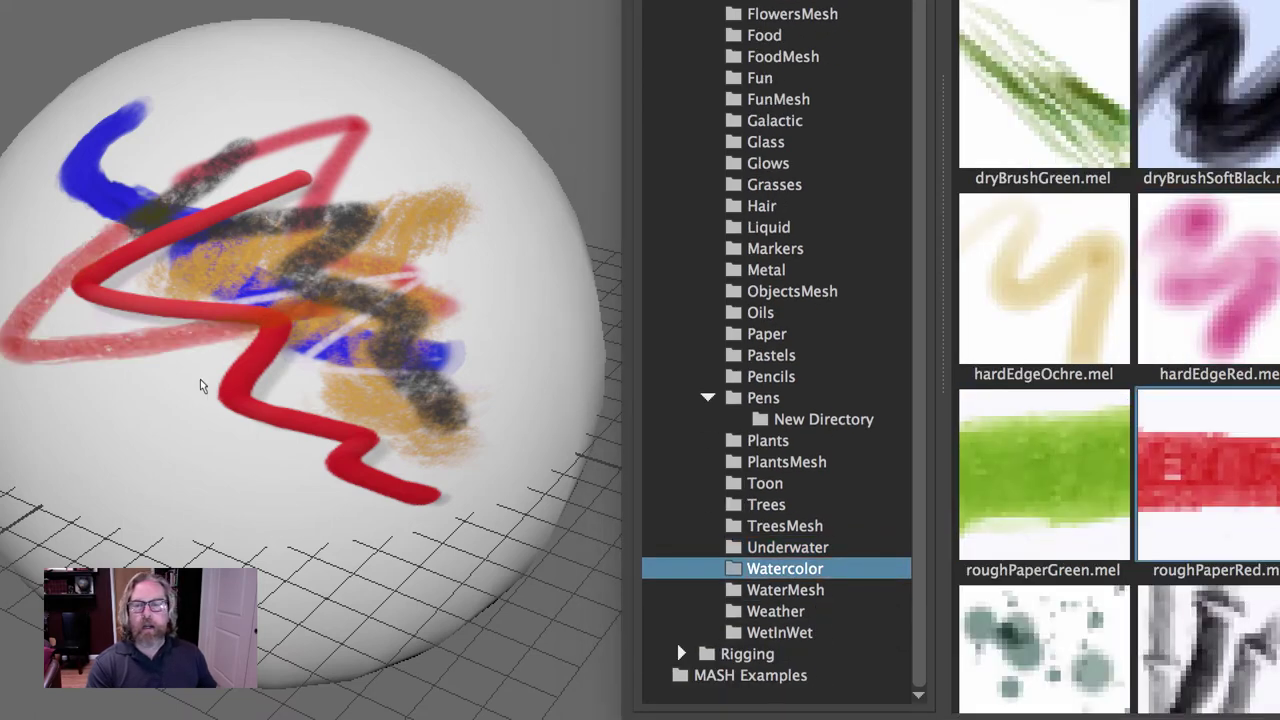
pyautogui.moveTo(200, 380)
pyautogui.mouseDown()
pyautogui.moveTo(357, 485)
pyautogui.moveTo(532, 544)
pyautogui.mouseUp()
# Add roughPaperGreen and dryBrushGreen strokes, then a dryBrushSoftBlack smudge across the sphere.
pyautogui.click(1043, 475)
pyautogui.moveTo(233, 206)
pyautogui.mouseDown()
pyautogui.moveTo(343, 250)
pyautogui.moveTo(513, 377)
pyautogui.mouseUp()
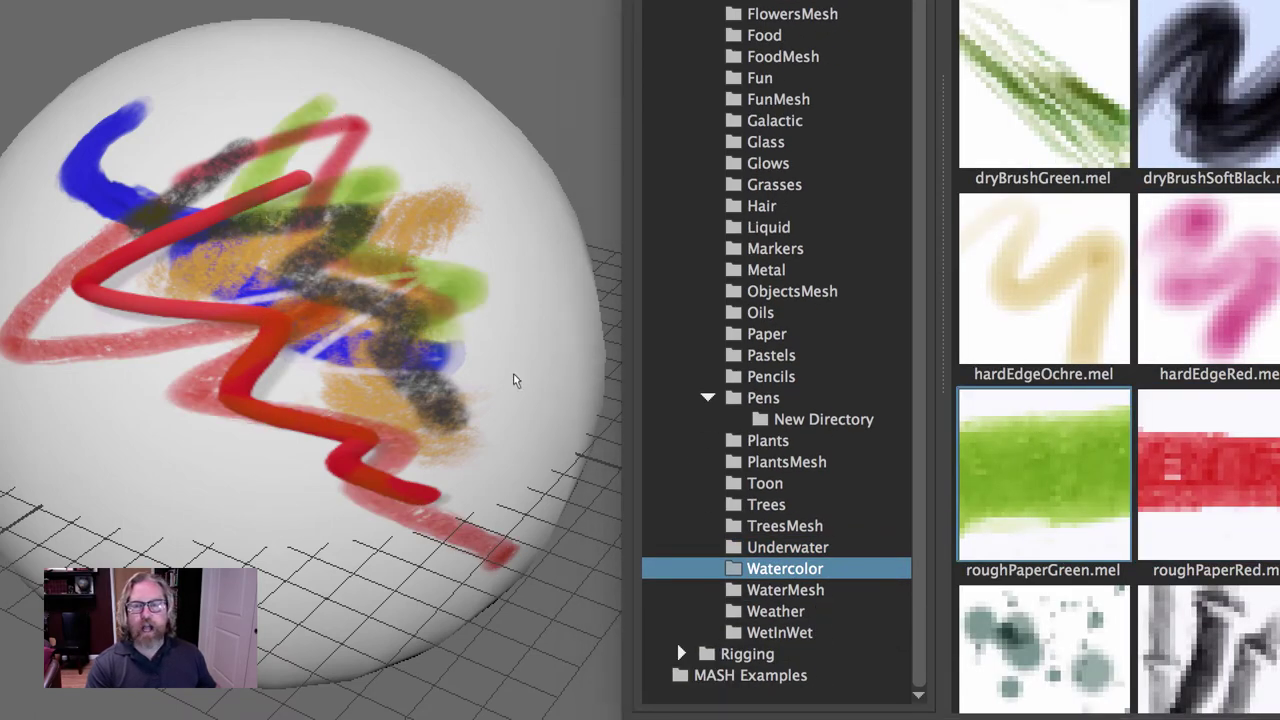
pyautogui.click(1043, 95)
pyautogui.moveTo(50, 220); pyautogui.dragTo(62, 374)
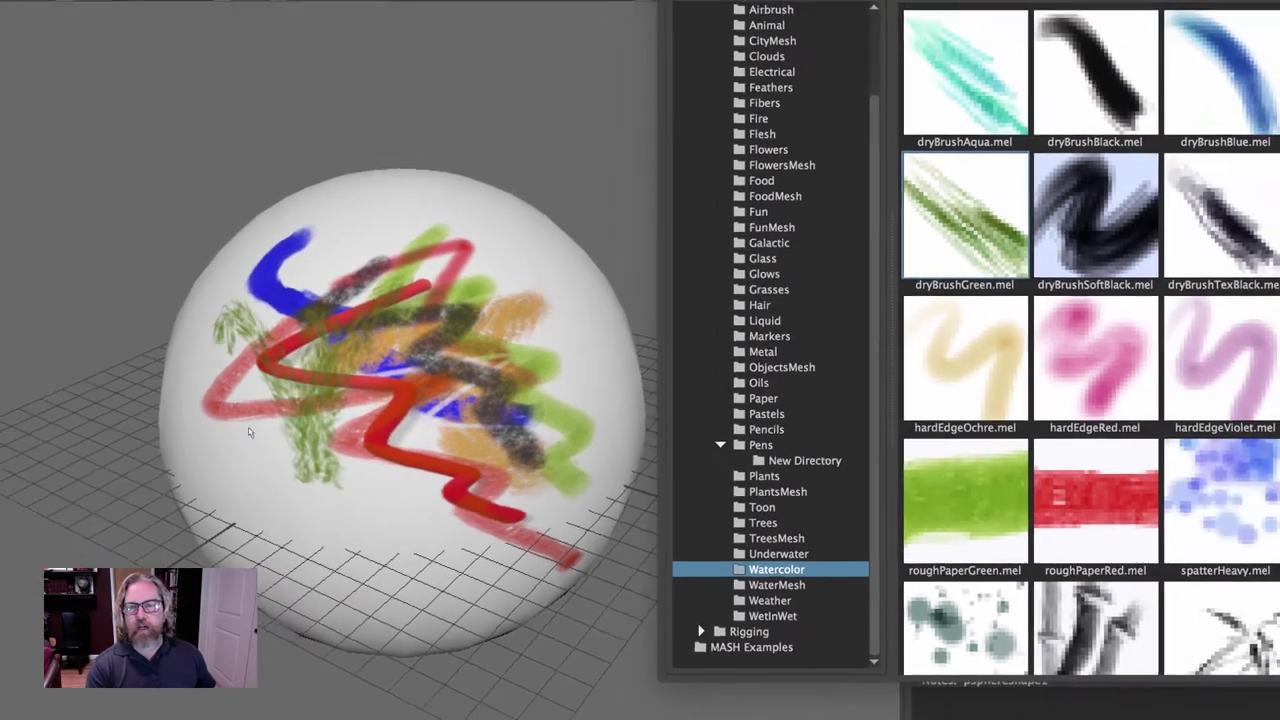
pyautogui.moveTo(248, 427)
pyautogui.mouseDown()
pyautogui.moveTo(414, 492)
pyautogui.moveTo(325, 397)
pyautogui.moveTo(529, 438)
pyautogui.moveTo(573, 359)
pyautogui.moveTo(393, 455)
pyautogui.mouseUp()
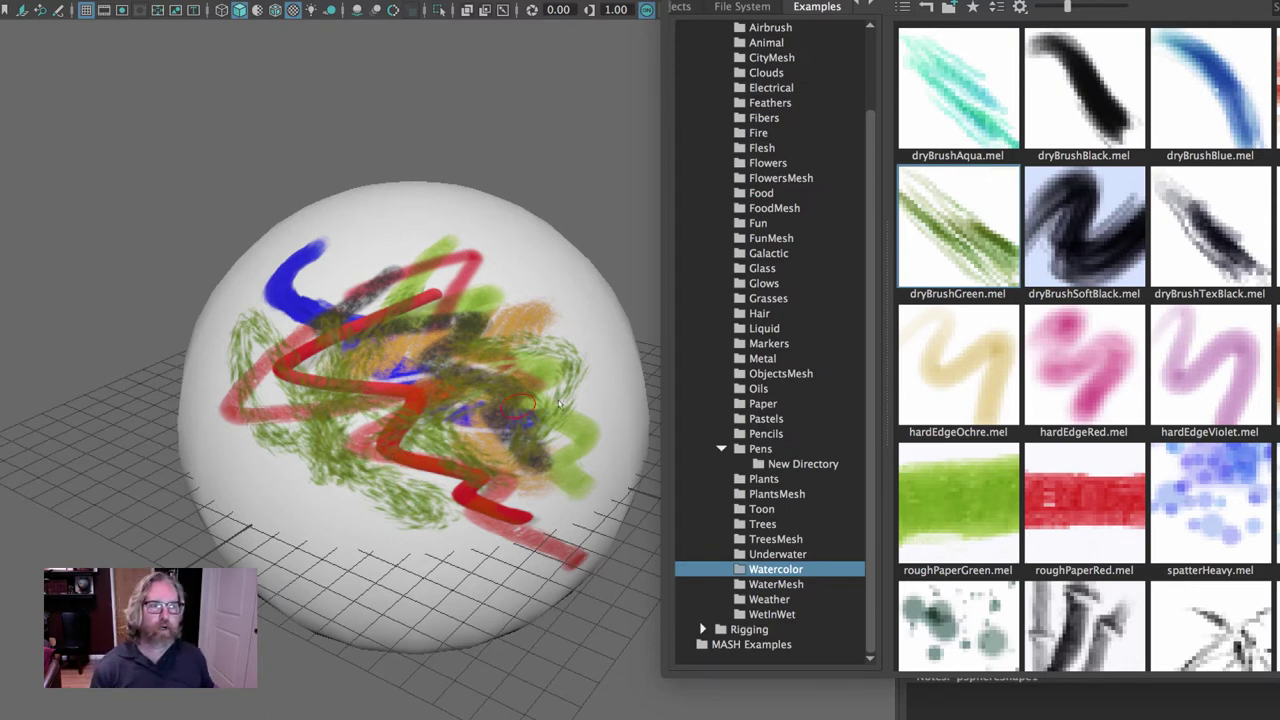
pyautogui.click(1085, 228)
pyautogui.moveTo(427, 287)
pyautogui.mouseDown()
pyautogui.moveTo(469, 452)
pyautogui.moveTo(540, 425)
pyautogui.mouseUp()
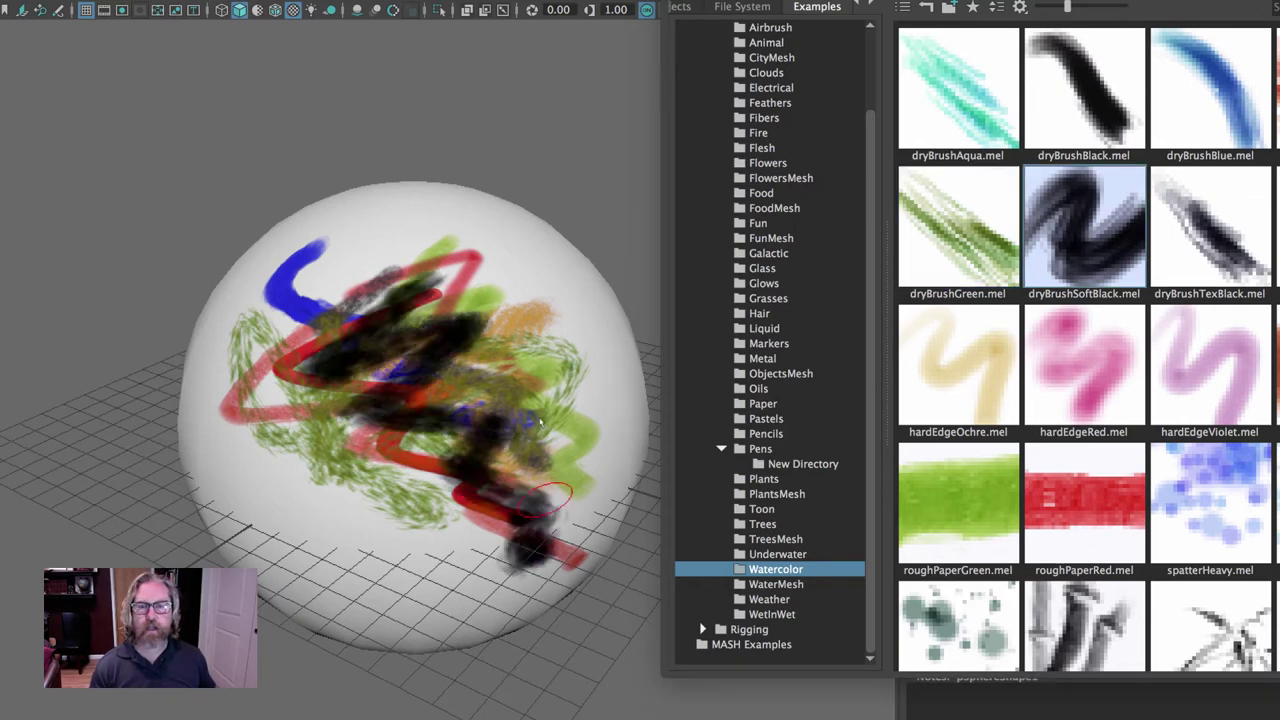
# Paint oil zigzags with oilTexBlue, oilTexRed, oilYellow and oilTexYellow across the sphere.
pyautogui.click(757, 388)
pyautogui.click(958, 368)
pyautogui.moveTo(380, 288)
pyautogui.mouseDown()
pyautogui.moveTo(430, 470)
pyautogui.moveTo(500, 525)
pyautogui.mouseUp()
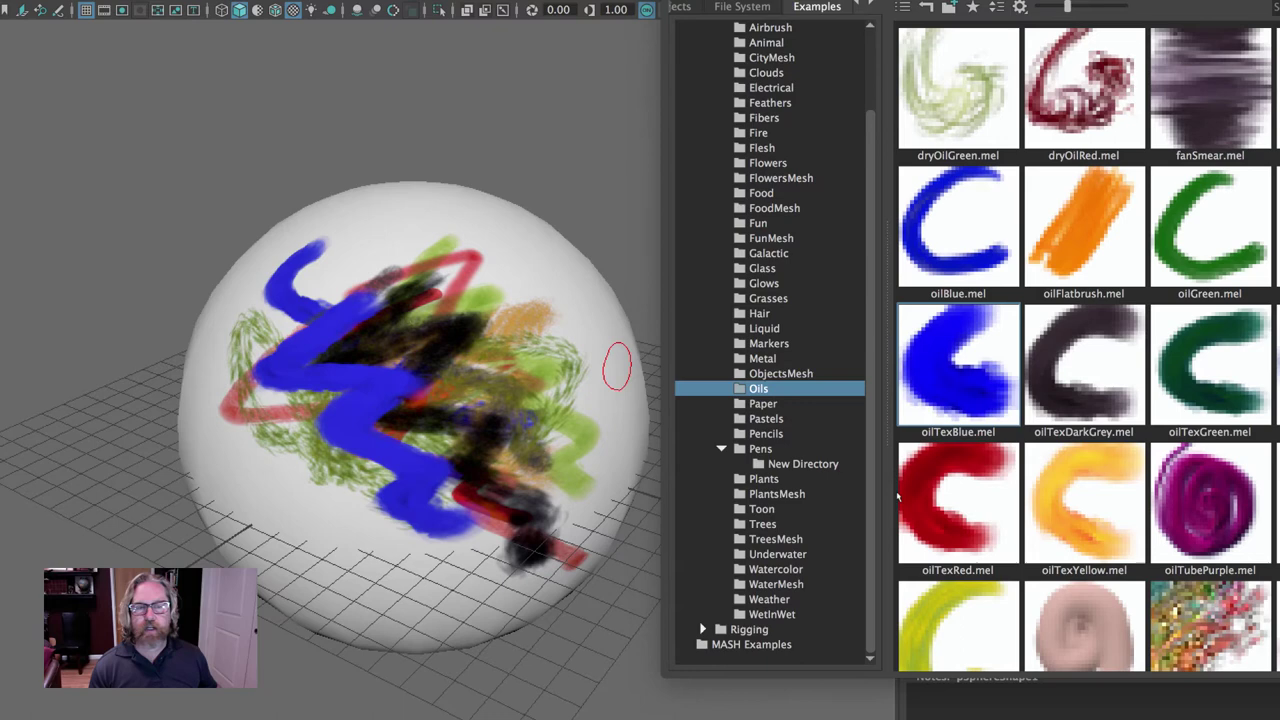
pyautogui.click(958, 500)
pyautogui.moveTo(410, 270)
pyautogui.mouseDown()
pyautogui.moveTo(470, 440)
pyautogui.moveTo(545, 540)
pyautogui.mouseUp()
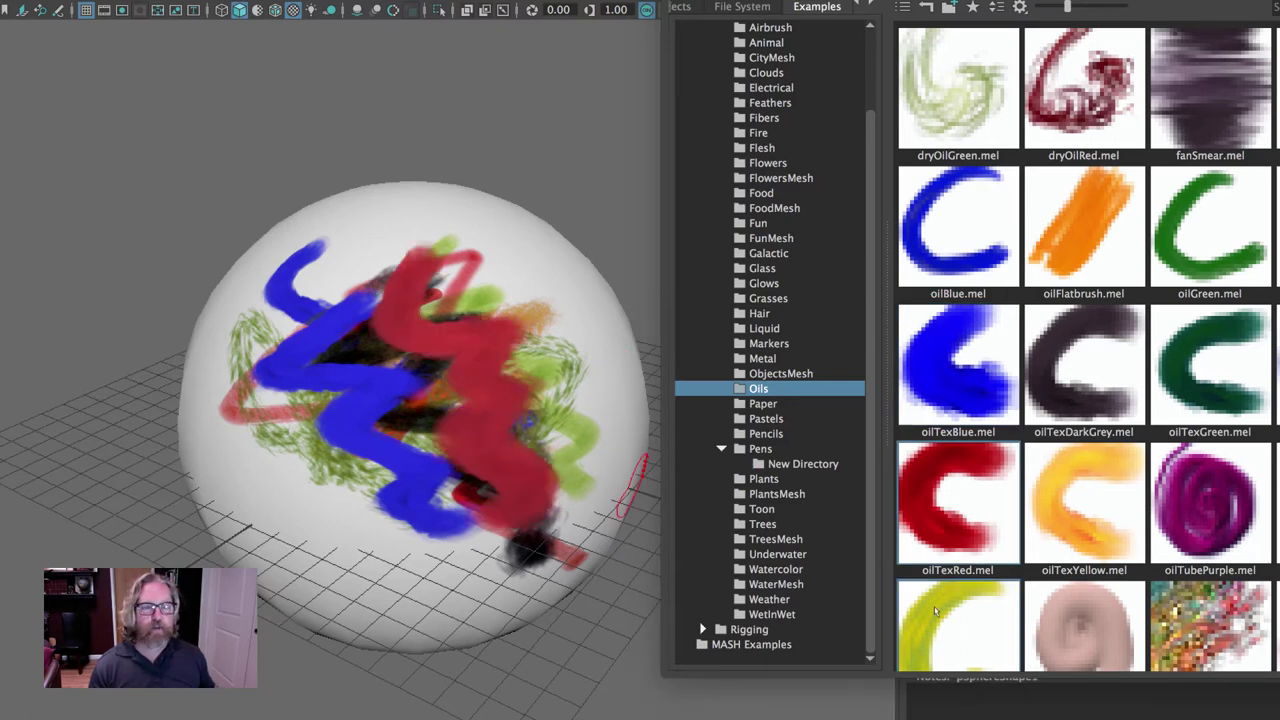
pyautogui.click(935, 611)
pyautogui.moveTo(440, 230)
pyautogui.mouseDown()
pyautogui.moveTo(530, 400)
pyautogui.moveTo(585, 445)
pyautogui.mouseUp()
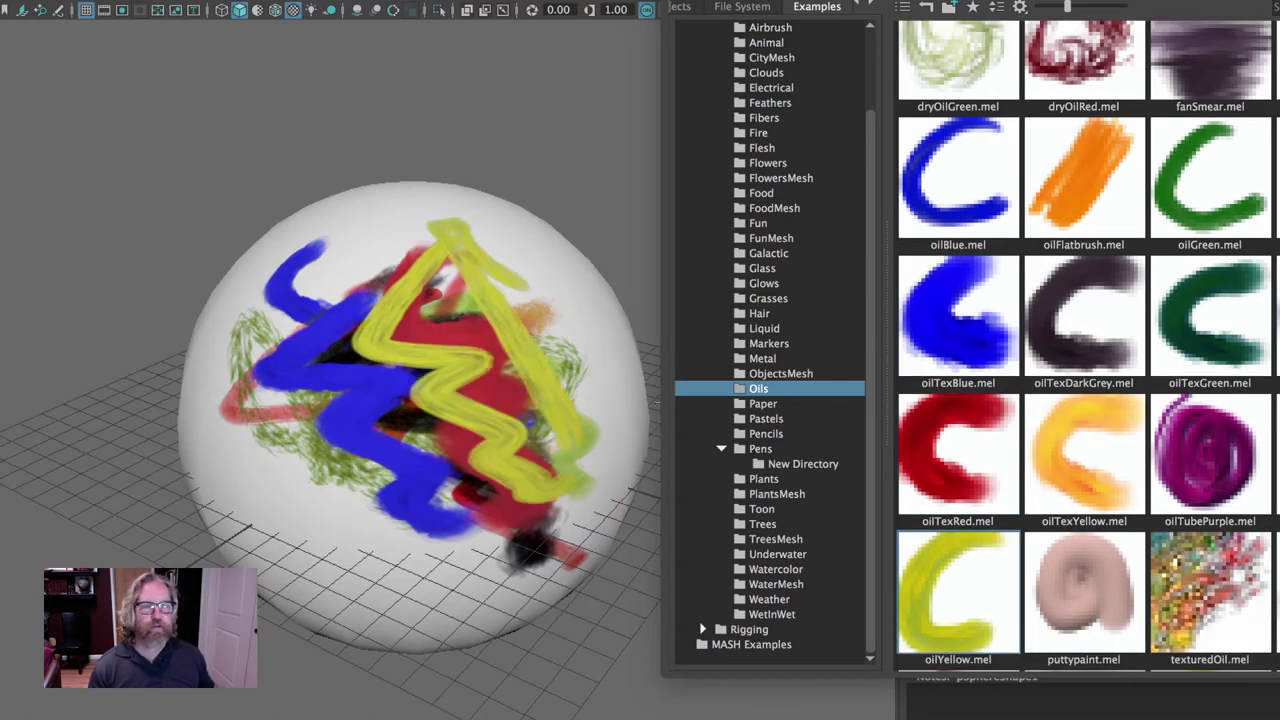
pyautogui.click(1110, 462)
pyautogui.moveTo(470, 270)
pyautogui.mouseDown()
pyautogui.moveTo(545, 430)
pyautogui.moveTo(590, 455)
pyautogui.mouseUp()
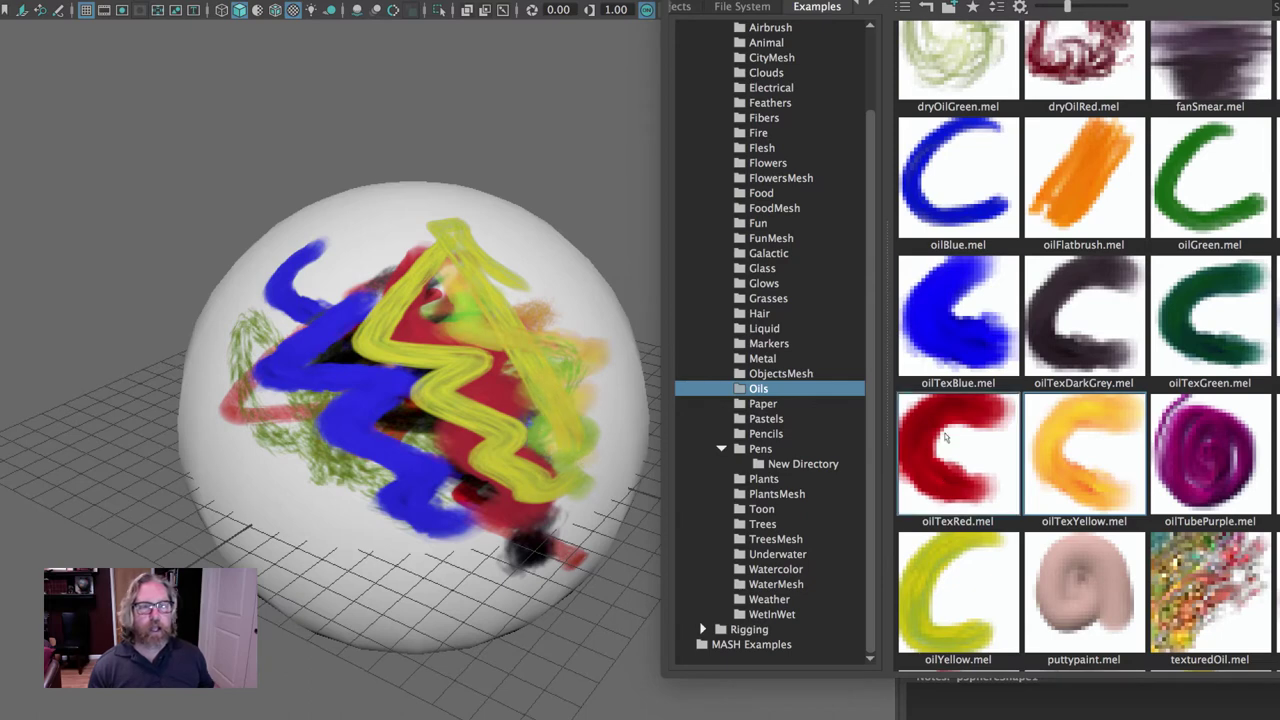
# Add oilTexBlue, oilTexGreen, orange oilFlatbrush and two oilTubePurple zigzags over the sphere.
pyautogui.click(958, 320)
pyautogui.moveTo(300, 300)
pyautogui.mouseDown()
pyautogui.moveTo(265, 400)
pyautogui.moveTo(410, 530)
pyautogui.mouseUp()
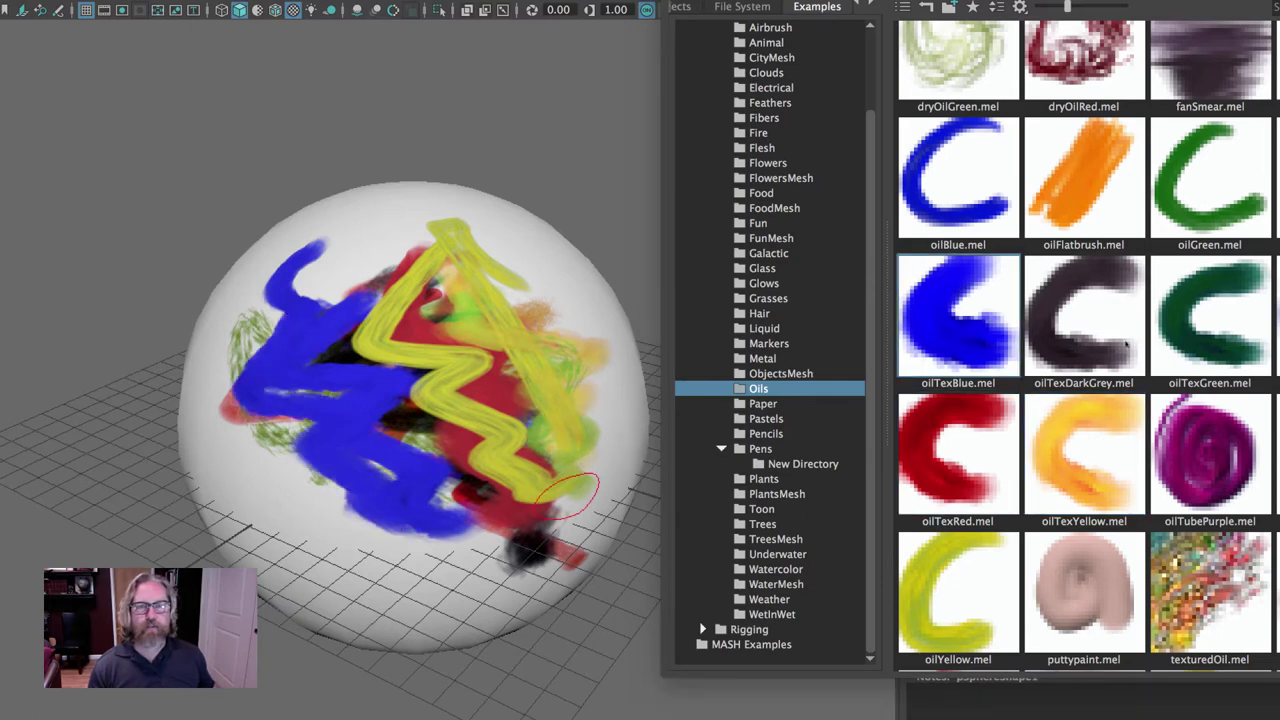
pyautogui.click(1198, 292)
pyautogui.moveTo(370, 255)
pyautogui.mouseDown()
pyautogui.moveTo(440, 470)
pyautogui.moveTo(495, 535)
pyautogui.mouseUp()
pyautogui.click(1045, 185)
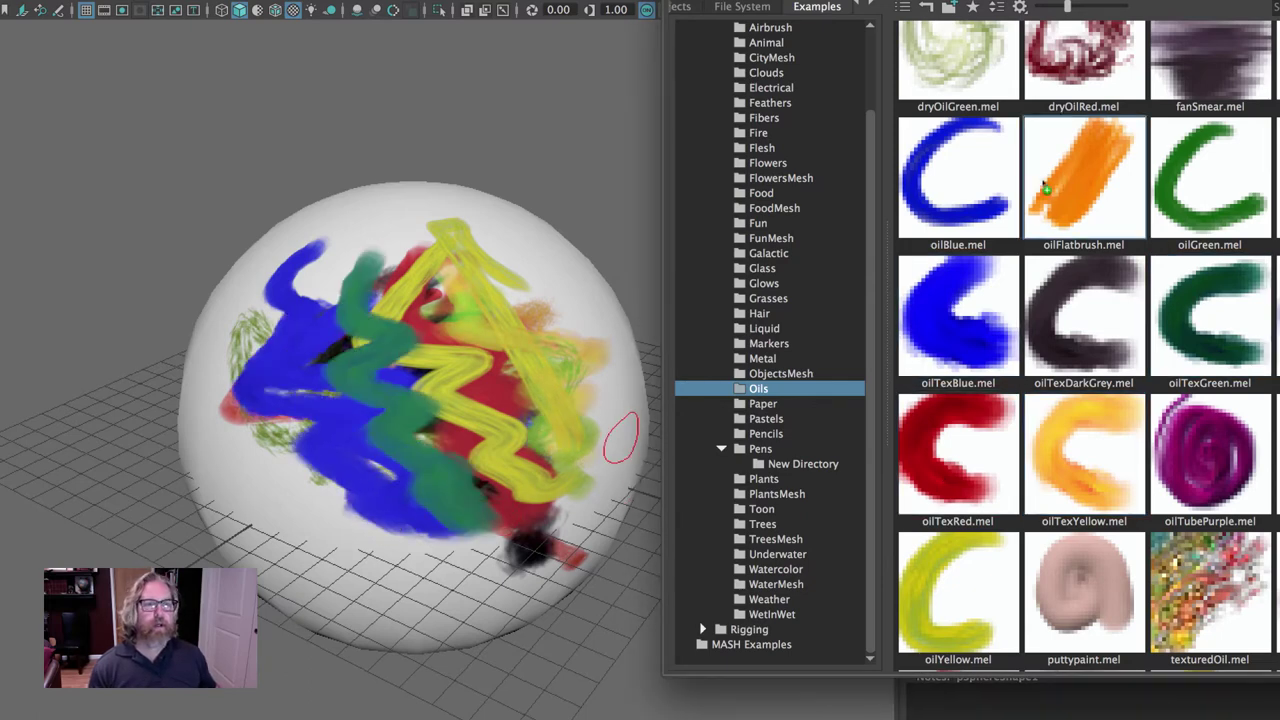
pyautogui.moveTo(245, 325)
pyautogui.mouseDown()
pyautogui.moveTo(430, 550)
pyautogui.moveTo(475, 565)
pyautogui.mouseUp()
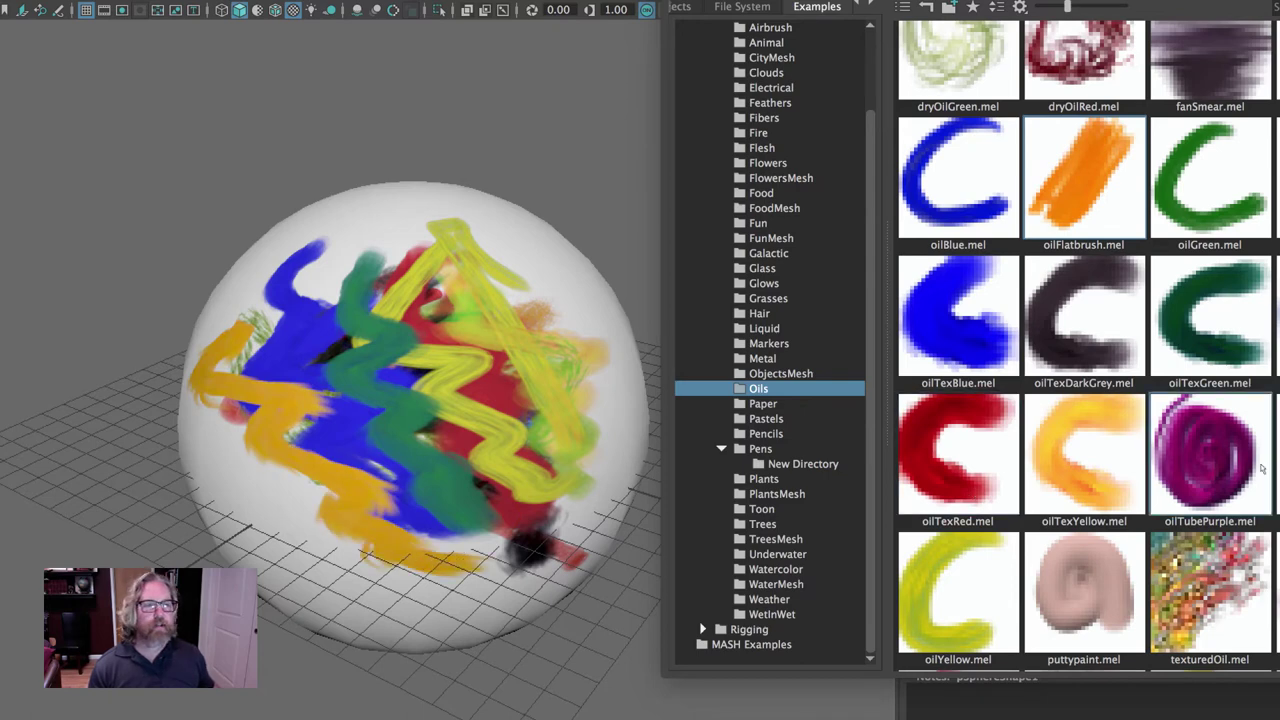
pyautogui.click(1240, 462)
pyautogui.moveTo(380, 210)
pyautogui.mouseDown()
pyautogui.moveTo(385, 272)
pyautogui.moveTo(498, 344)
pyautogui.moveTo(535, 398)
pyautogui.mouseUp()
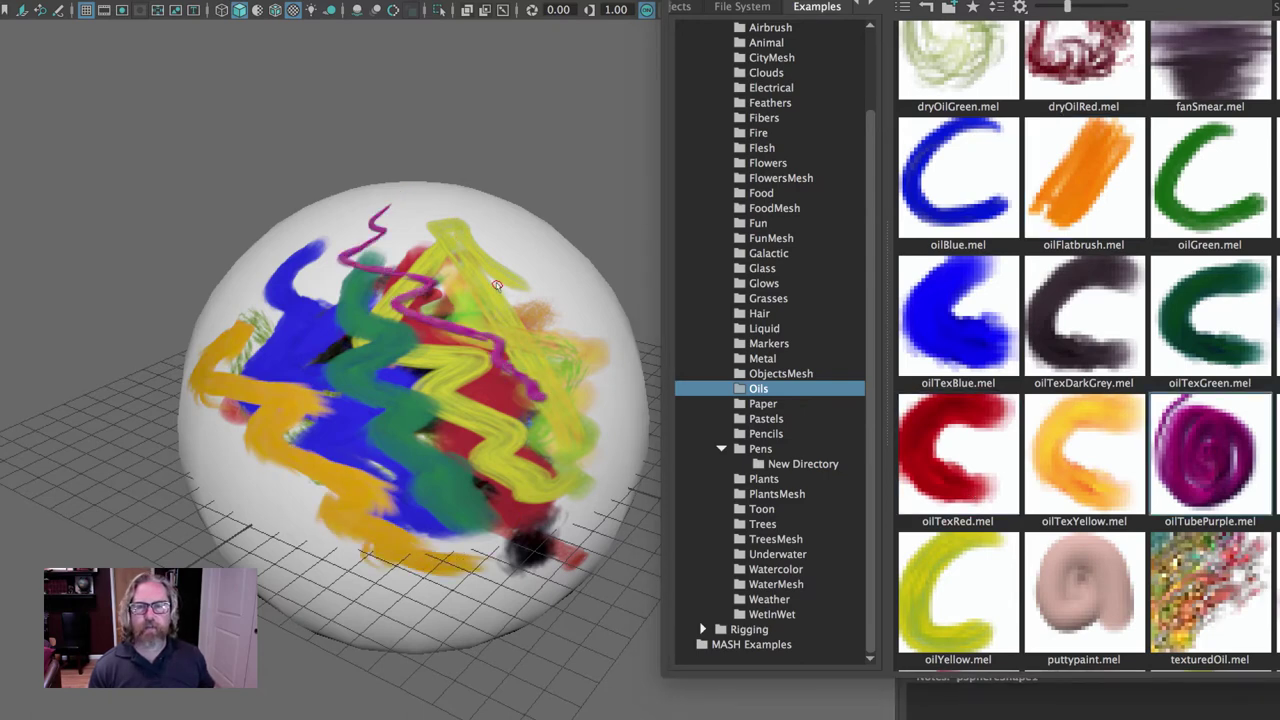
pyautogui.moveTo(497, 286)
pyautogui.mouseDown()
pyautogui.moveTo(545, 380)
pyautogui.moveTo(598, 442)
pyautogui.mouseUp()
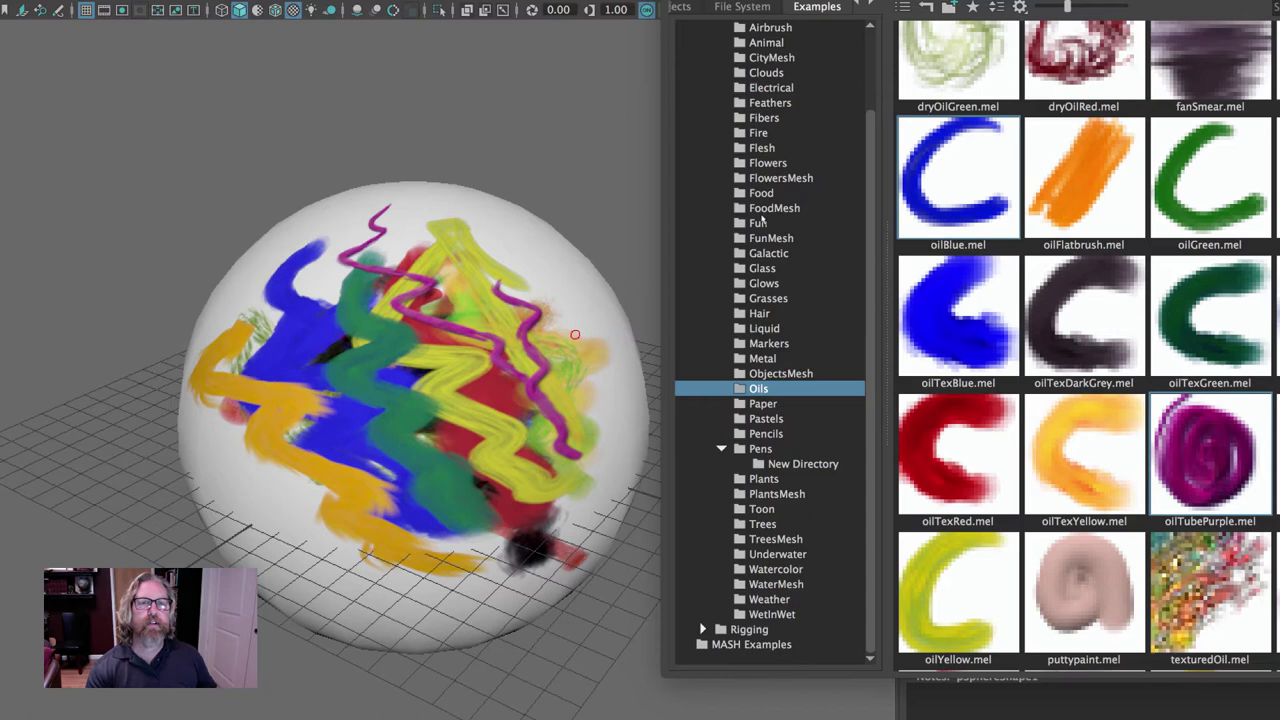
pyautogui.scroll(2, 758, 220)
# Smear the oil strokes with an Airbrush brush, then orbit to the sphere's white side.
pyautogui.click(771, 118)
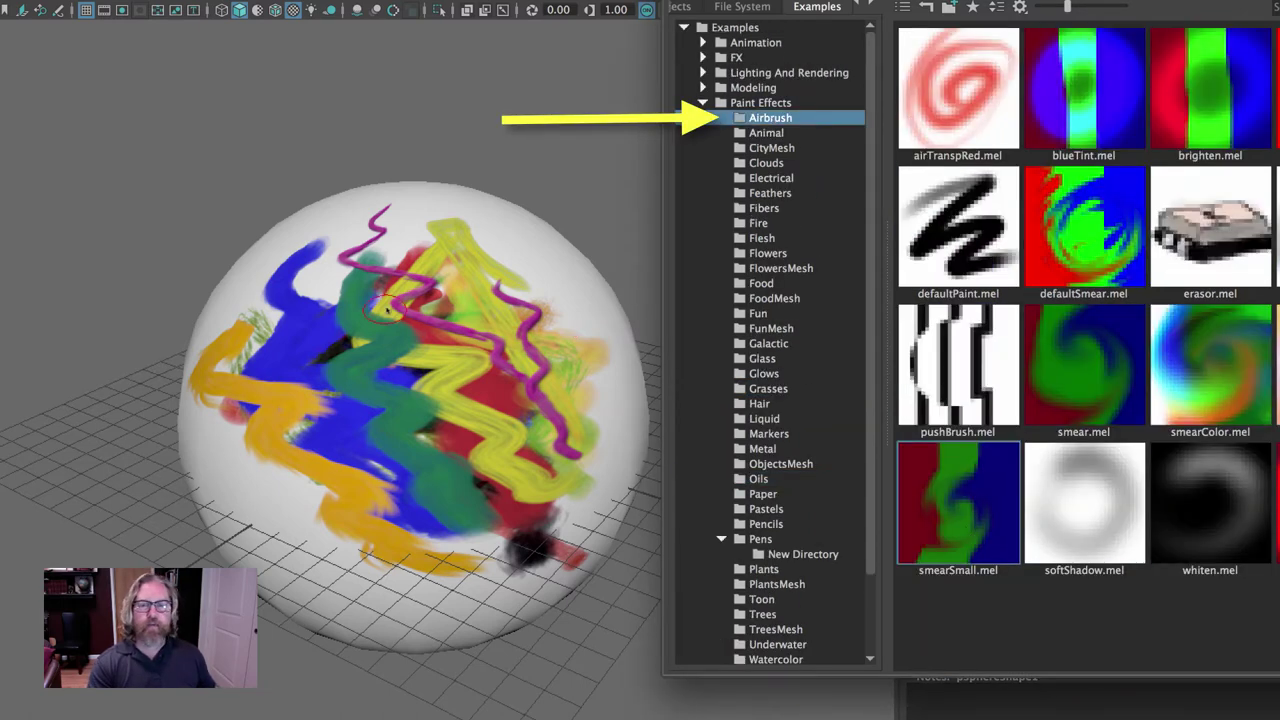
pyautogui.moveTo(383, 308)
pyautogui.mouseDown()
pyautogui.moveTo(535, 526)
pyautogui.moveTo(534, 480)
pyautogui.moveTo(444, 313)
pyautogui.moveTo(463, 300)
pyautogui.moveTo(521, 386)
pyautogui.moveTo(585, 398)
pyautogui.moveTo(626, 464)
pyautogui.moveTo(525, 415)
pyautogui.moveTo(375, 370)
pyautogui.moveTo(332, 294)
pyautogui.moveTo(391, 320)
pyautogui.moveTo(375, 360)
pyautogui.moveTo(457, 495)
pyautogui.moveTo(515, 521)
pyautogui.moveTo(321, 265)
pyautogui.moveTo(431, 372)
pyautogui.moveTo(578, 479)
pyautogui.moveTo(438, 317)
pyautogui.moveTo(361, 360)
pyautogui.moveTo(209, 371)
pyautogui.moveTo(447, 540)
pyautogui.moveTo(288, 414)
pyautogui.moveTo(417, 568)
pyautogui.moveTo(472, 589)
pyautogui.moveTo(584, 554)
pyautogui.moveTo(404, 504)
pyautogui.moveTo(408, 370)
pyautogui.moveTo(381, 255)
pyautogui.moveTo(367, 300)
pyautogui.mouseUp()
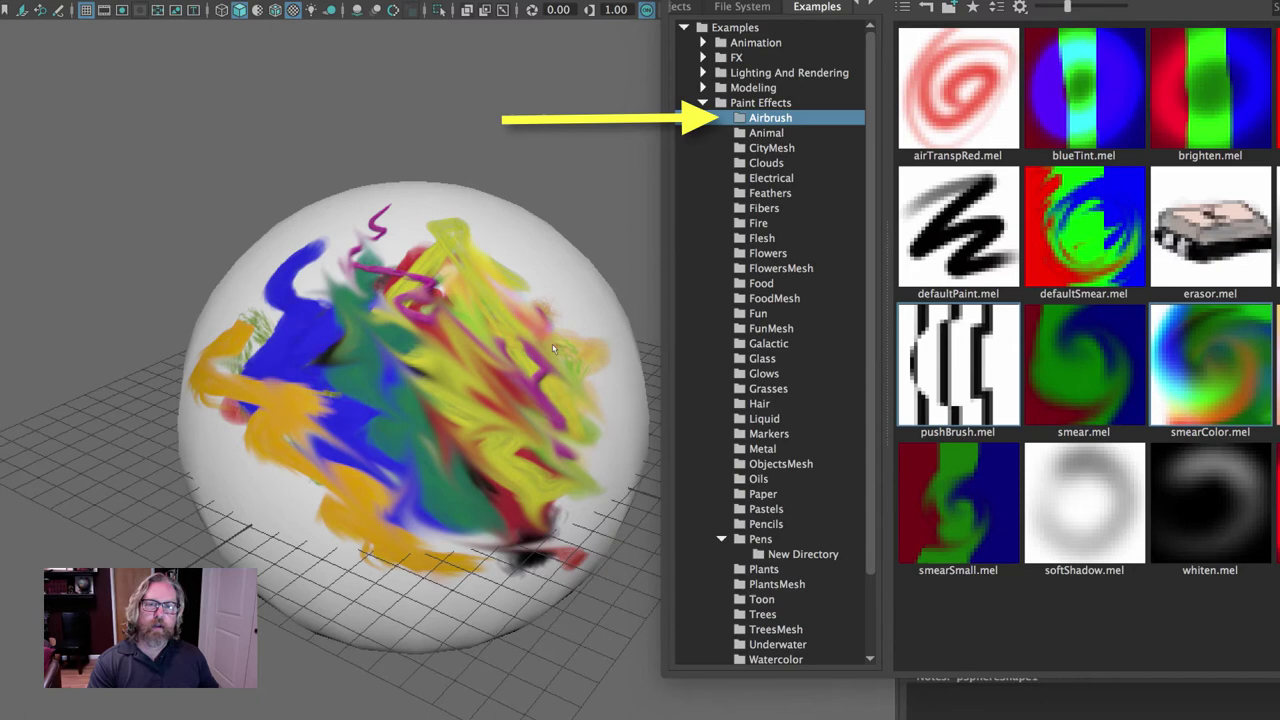
pyautogui.moveTo(552, 348)
pyautogui.mouseDown()
pyautogui.moveTo(492, 294)
pyautogui.moveTo(529, 316)
pyautogui.moveTo(571, 380)
pyautogui.moveTo(298, 239)
pyautogui.moveTo(487, 426)
pyautogui.moveTo(474, 445)
pyautogui.moveTo(300, 387)
pyautogui.moveTo(305, 424)
pyautogui.moveTo(421, 543)
pyautogui.moveTo(581, 553)
pyautogui.moveTo(306, 315)
pyautogui.moveTo(293, 398)
pyautogui.mouseUp()
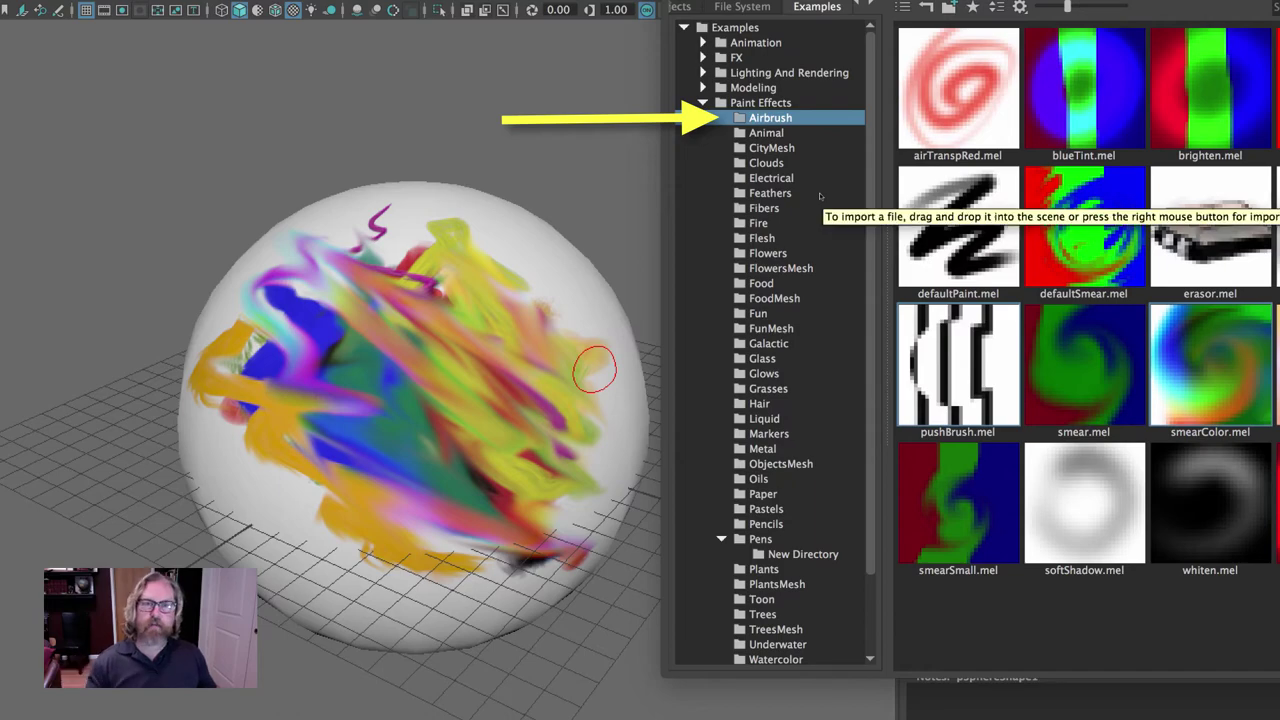
pyautogui.moveTo(474, 251)
pyautogui.keyDown('alt'); pyautogui.mouseDown()
pyautogui.moveTo(300, 250)
pyautogui.moveTo(442, 251)
pyautogui.moveTo(330, 260)
pyautogui.moveTo(506, 289)
pyautogui.moveTo(440, 265)
pyautogui.moveTo(429, 286)
pyautogui.moveTo(484, 277)
pyautogui.mouseUp(); pyautogui.keyUp('alt')
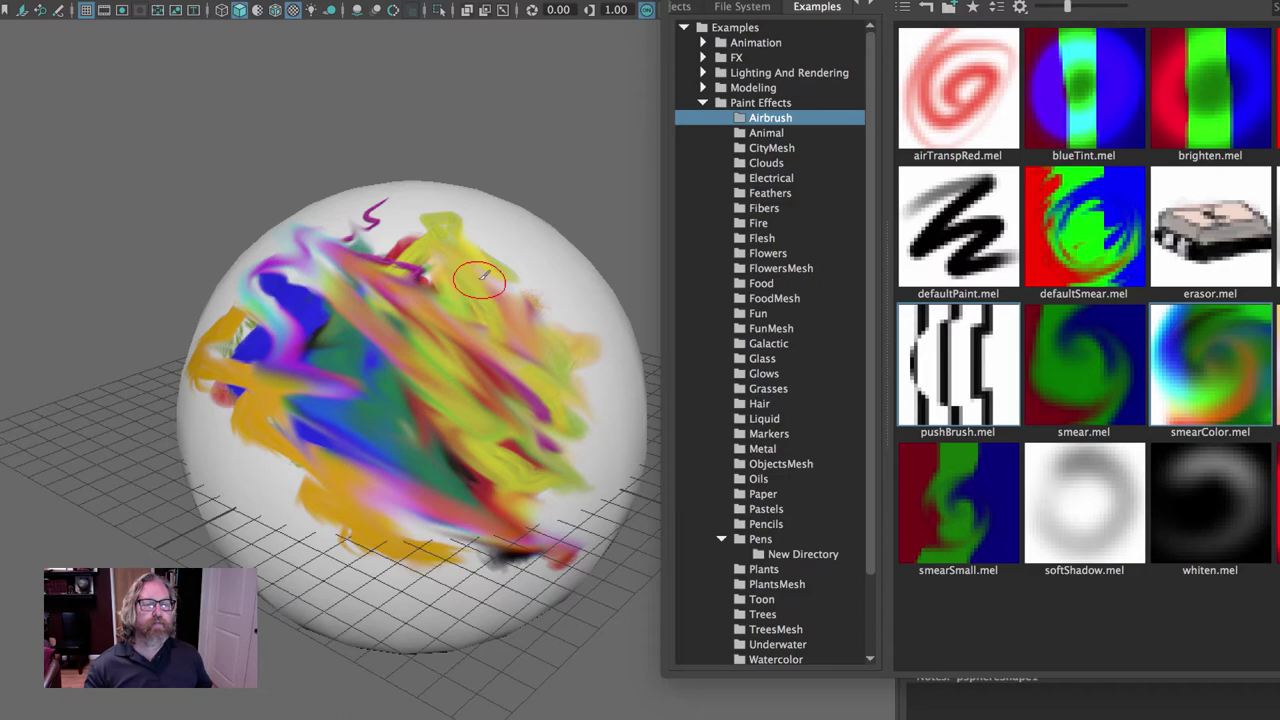
pyautogui.moveTo(543, 394)
pyautogui.keyDown('alt'); pyautogui.mouseDown()
pyautogui.moveTo(513, 352)
pyautogui.moveTo(619, 381)
pyautogui.mouseUp(); pyautogui.keyUp('alt')
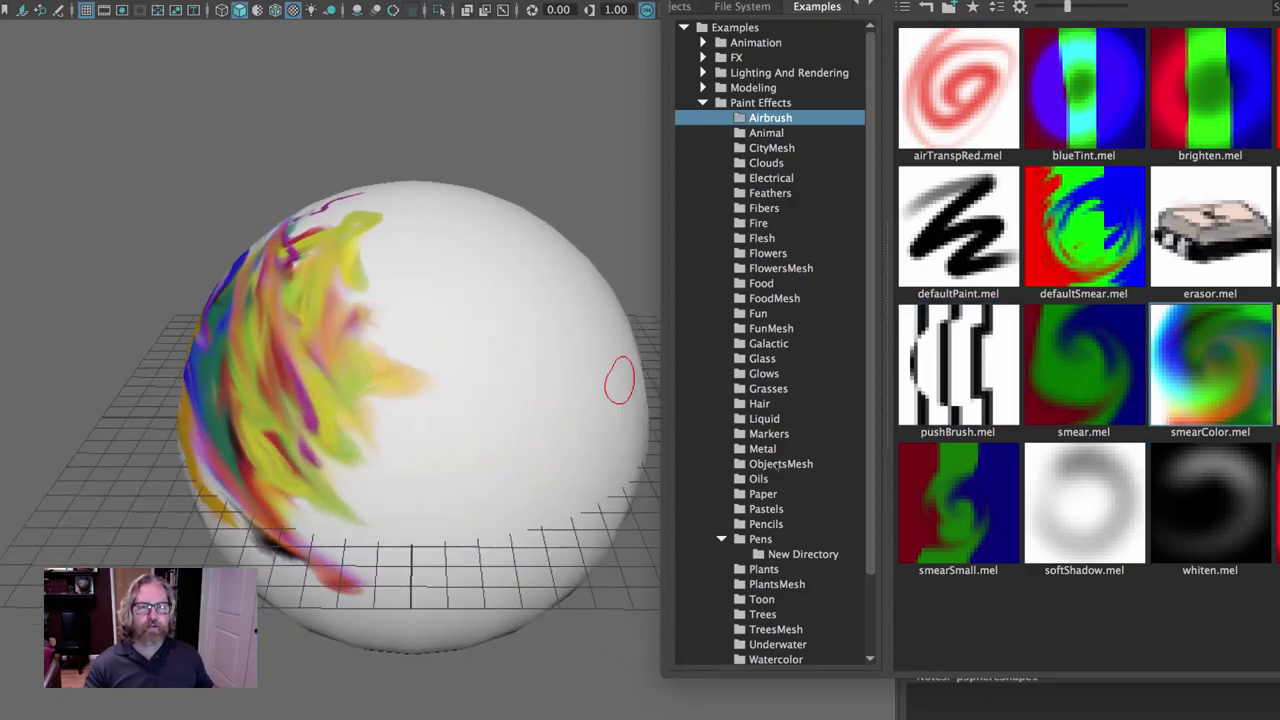
pyautogui.moveTo(569, 314)
pyautogui.keyDown('alt'); pyautogui.mouseDown()
pyautogui.moveTo(420, 325)
pyautogui.moveTo(457, 306)
pyautogui.moveTo(446, 304)
pyautogui.mouseUp(); pyautogui.keyUp('alt')
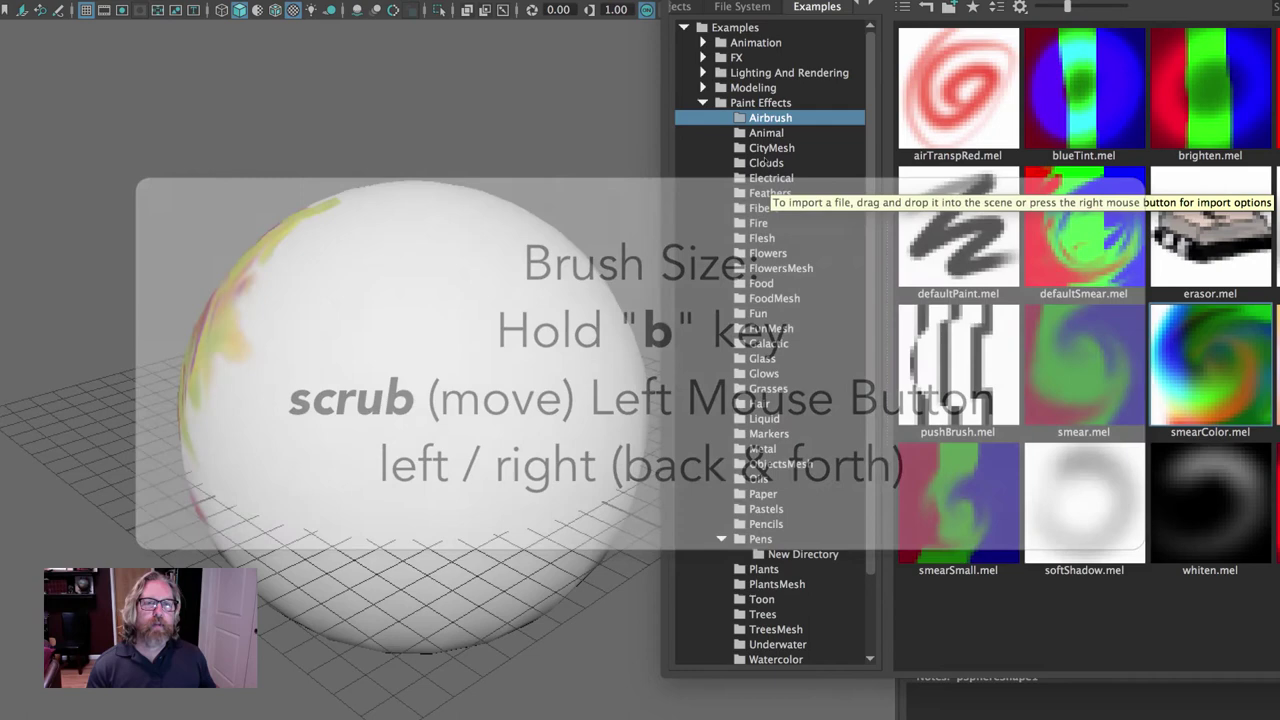
# Paint a brown snakeBrown stroke and a pink muscle strip below it on the sphere.
pyautogui.press('Down')
pyautogui.click(958, 88)
pyautogui.moveTo(378, 262); pyautogui.dragTo(585, 415)
pyautogui.click(762, 283)
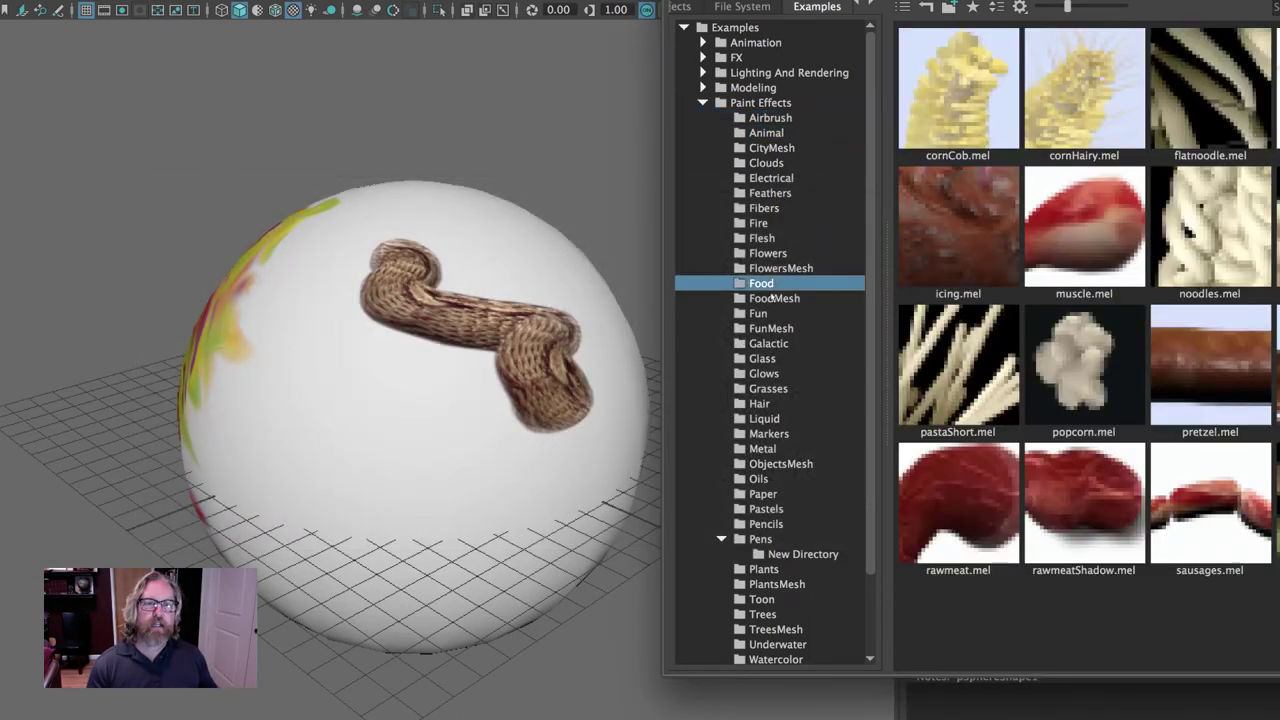
pyautogui.click(1095, 218)
pyautogui.moveTo(371, 371)
pyautogui.mouseDown()
pyautogui.moveTo(420, 424)
pyautogui.moveTo(560, 500)
pyautogui.mouseUp()
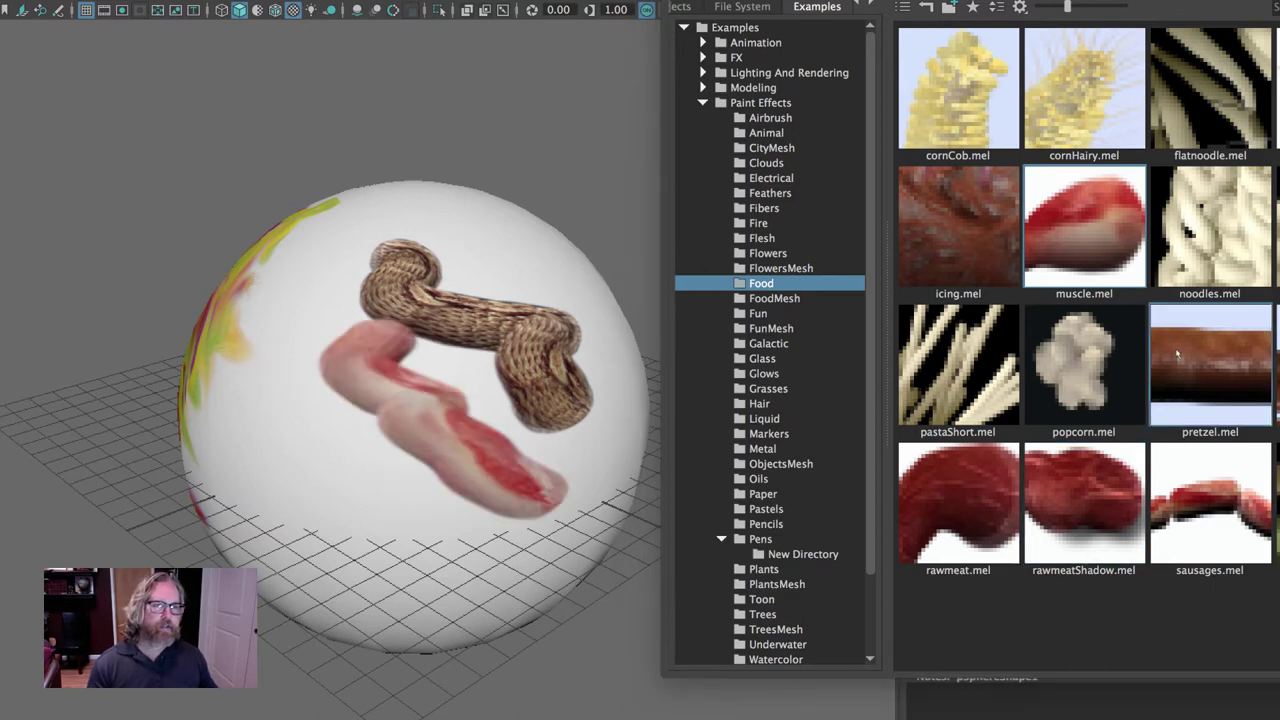
# Paint coloured jumpingSprings strokes across the sphere from the Fun brushes, then select the sphere.
pyautogui.click(758, 313)
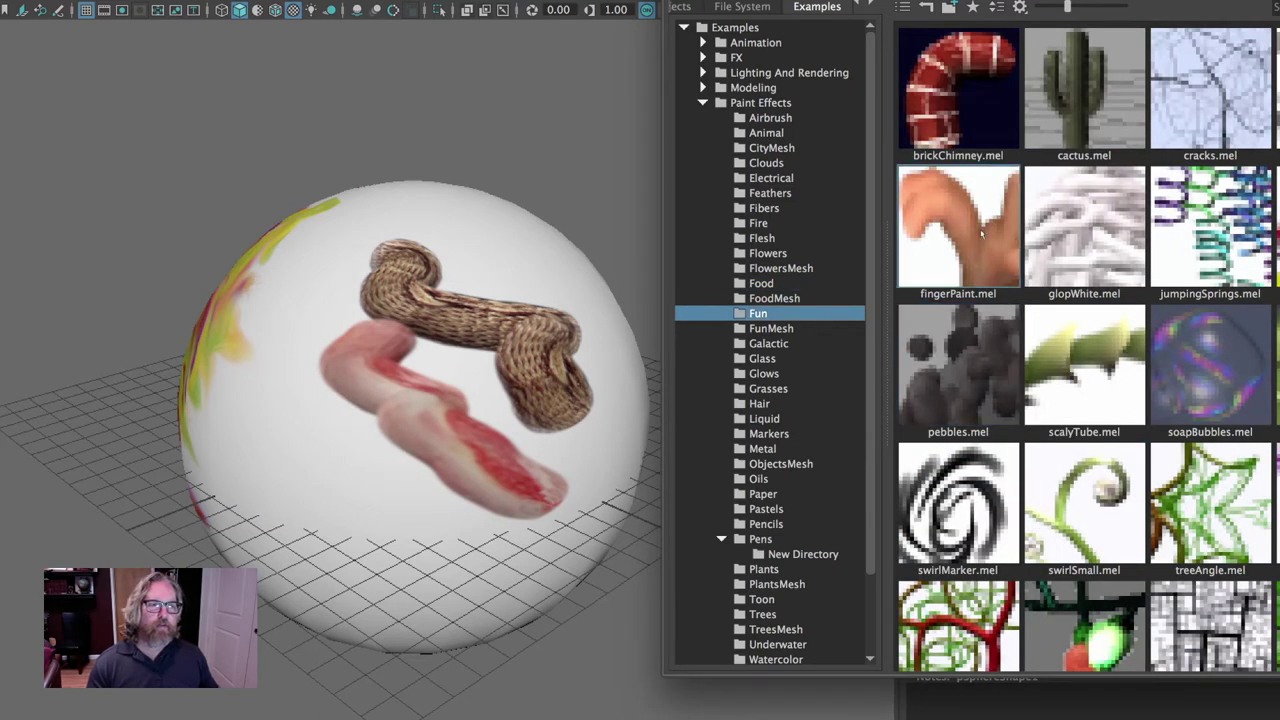
pyautogui.click(1210, 228)
pyautogui.moveTo(330, 420); pyautogui.dragTo(590, 300)
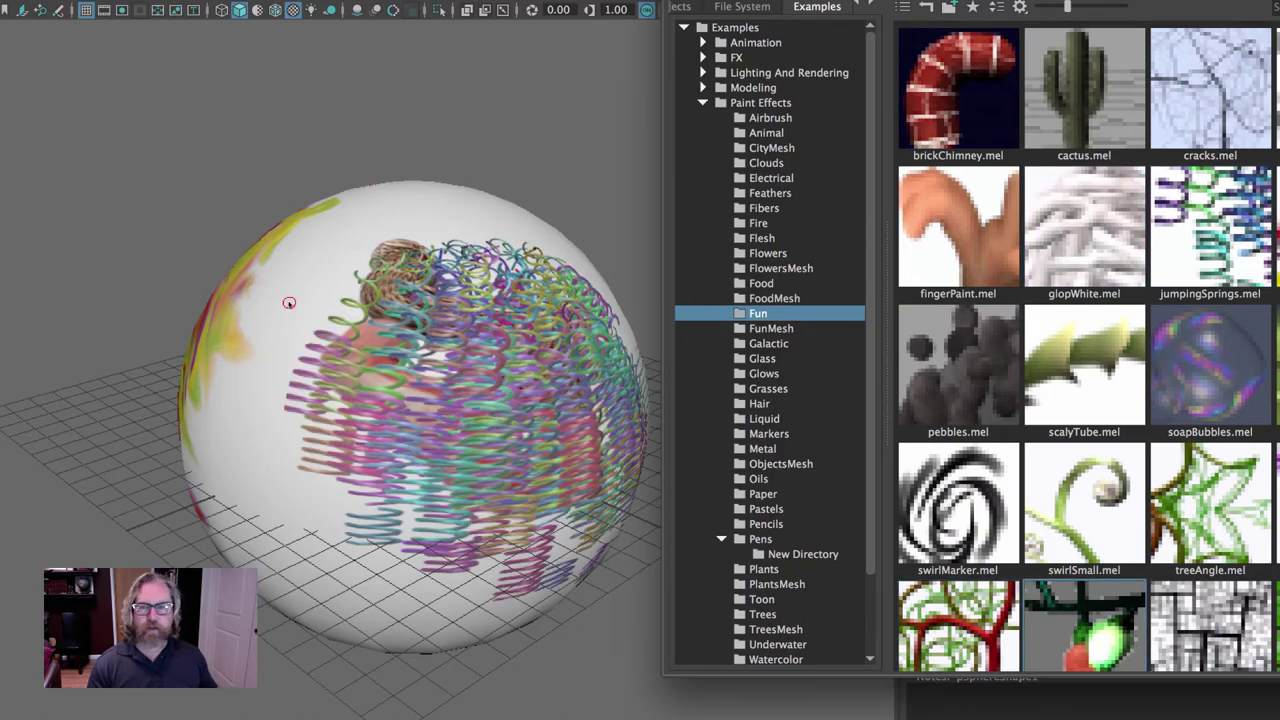
pyautogui.moveTo(289, 302)
pyautogui.mouseDown()
pyautogui.moveTo(547, 399)
pyautogui.moveTo(380, 385)
pyautogui.mouseUp()
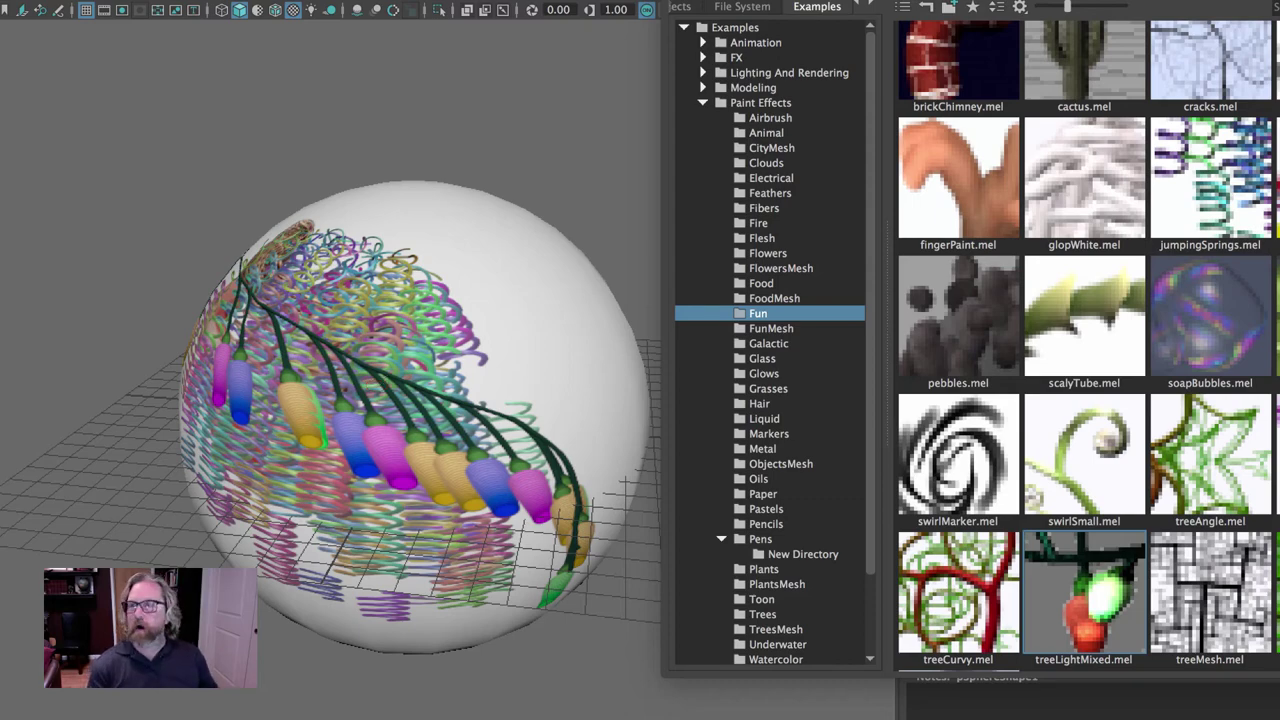
pyautogui.click(648, 318)
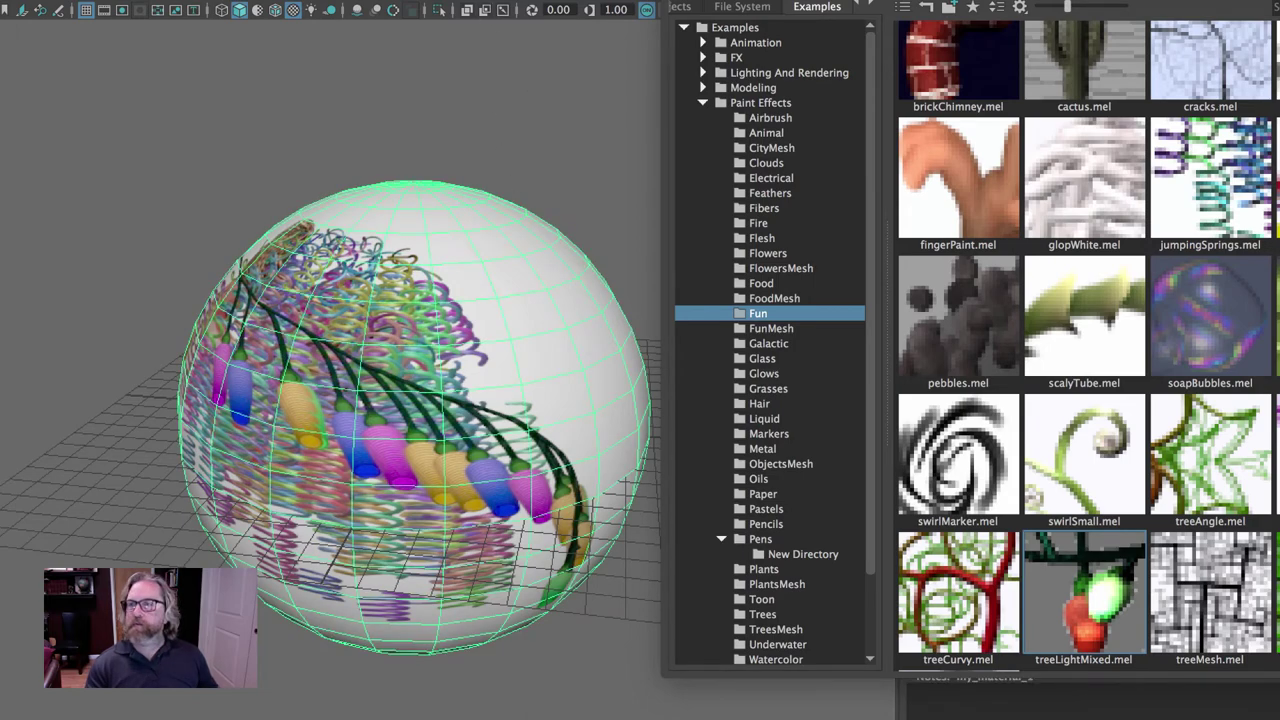
# Move the sphere far left and paint a dahliaRed stroke across the empty grid.
pyautogui.press('w')
pyautogui.moveTo(413, 418); pyautogui.dragTo(7, 372)
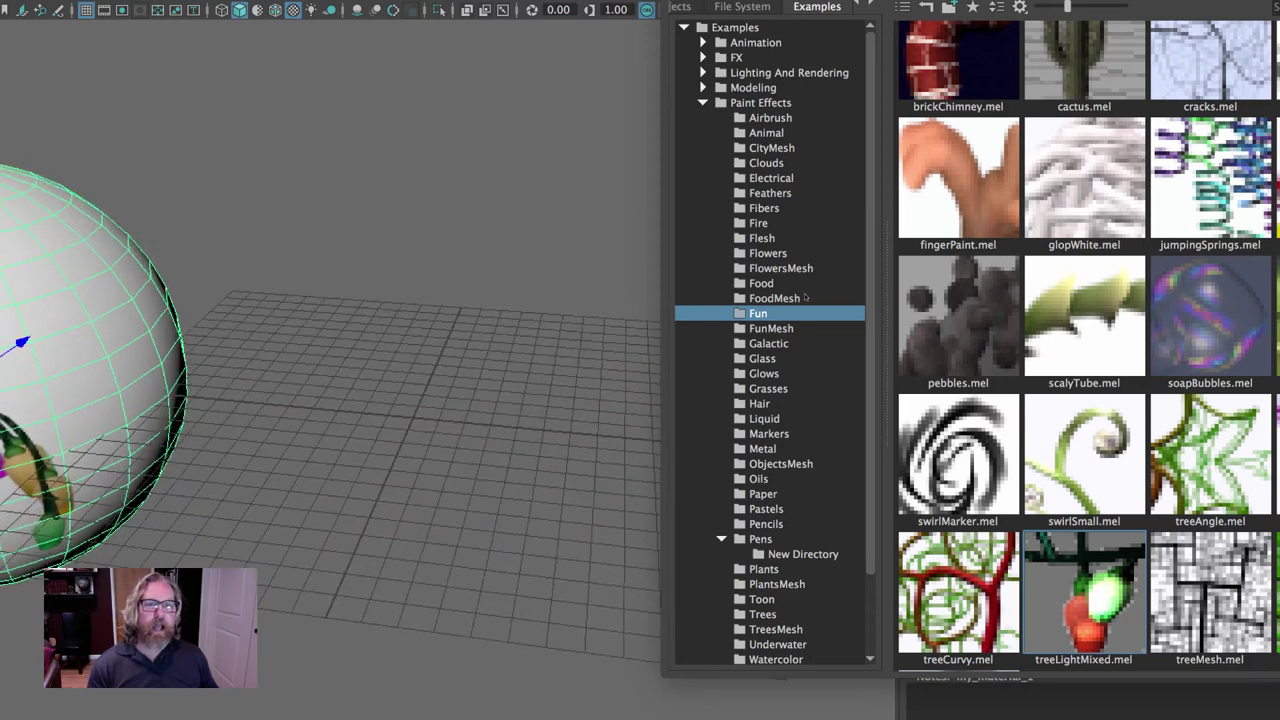
pyautogui.click(770, 255)
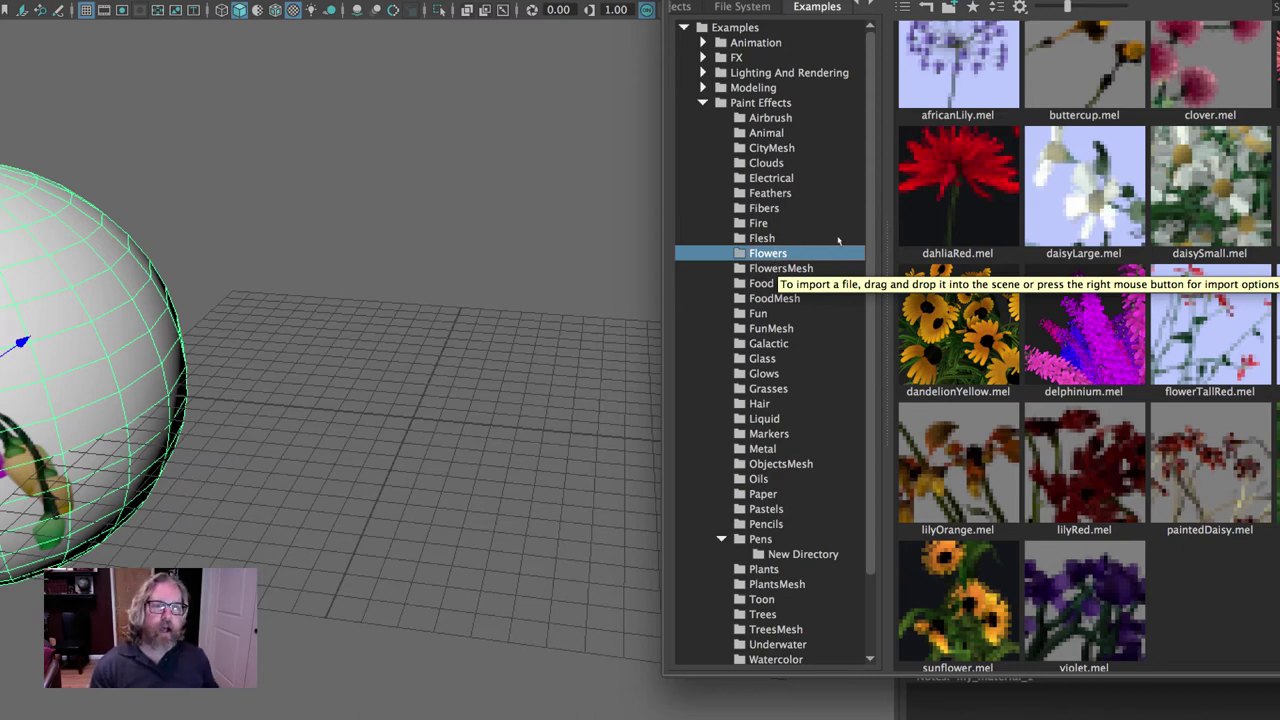
pyautogui.click(960, 200)
pyautogui.moveTo(375, 383)
pyautogui.mouseDown()
pyautogui.moveTo(574, 390)
pyautogui.moveTo(395, 402)
pyautogui.moveTo(537, 404)
pyautogui.mouseUp()
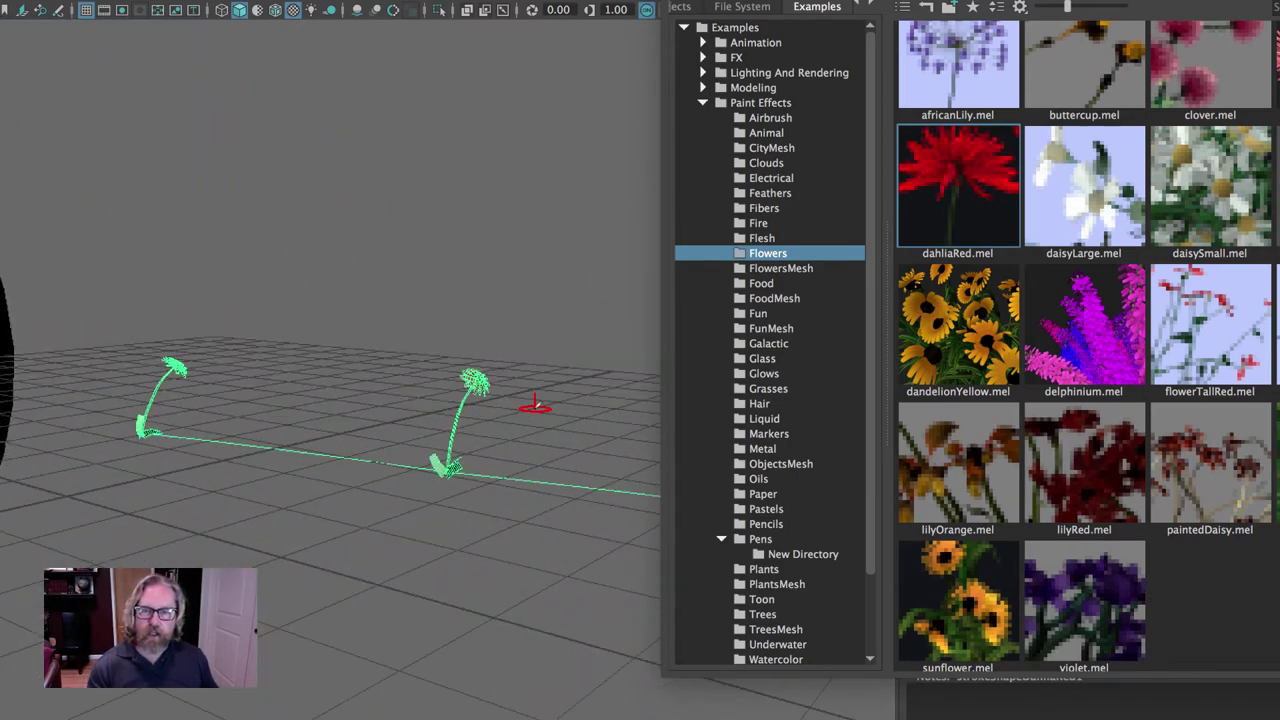
# Paint sunflower and plant rows on the grid, then marquee-select the grass strokes.
pyautogui.click(910, 567)
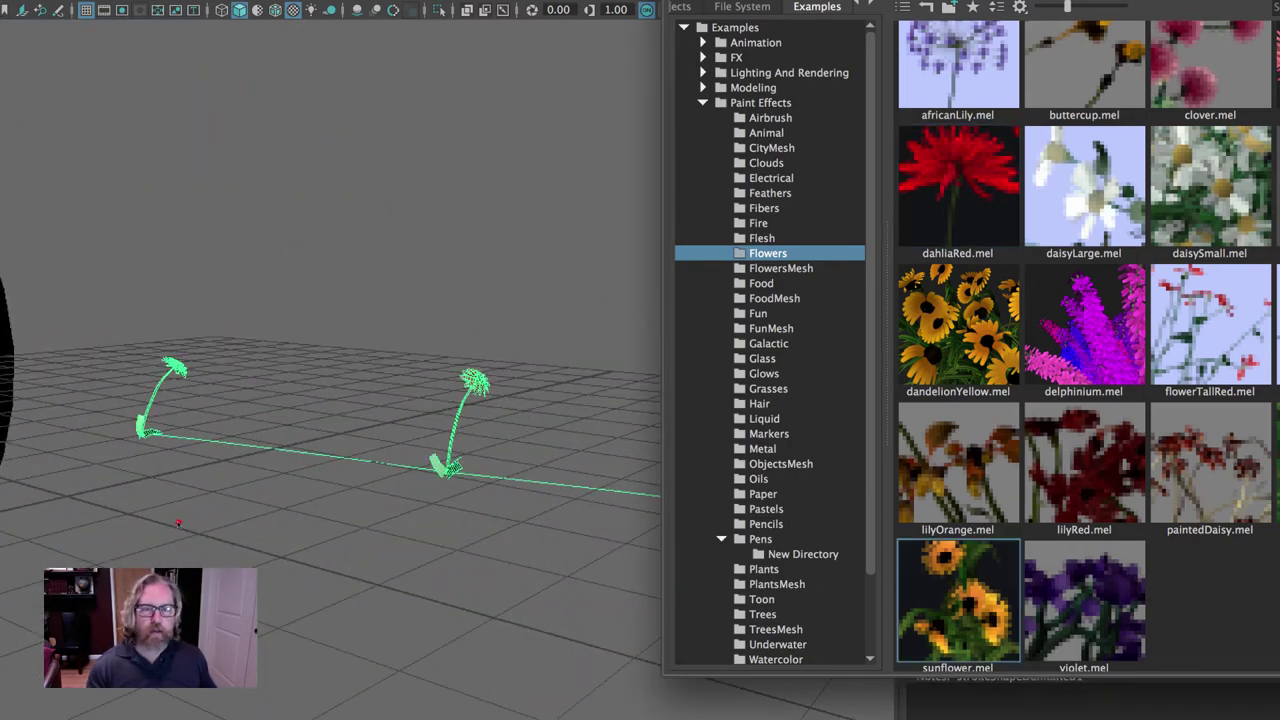
pyautogui.moveTo(58, 512); pyautogui.dragTo(122, 518)
pyautogui.moveTo(401, 523)
pyautogui.keyDown('alt'); pyautogui.mouseDown()
pyautogui.moveTo(450, 500)
pyautogui.moveTo(542, 563)
pyautogui.moveTo(473, 580)
pyautogui.mouseUp(); pyautogui.keyUp('alt')
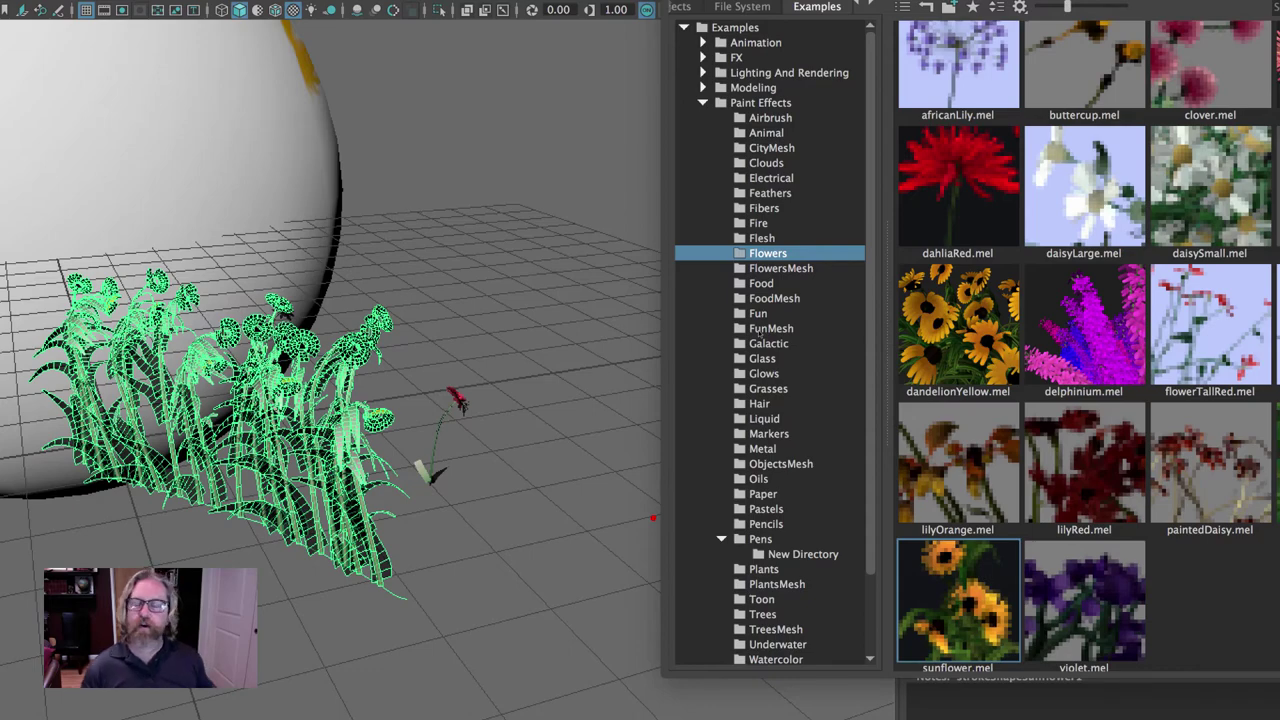
pyautogui.keyDown('alt'); pyautogui.moveTo(509, 262); pyautogui.dragTo(420, 285); pyautogui.keyUp('alt')
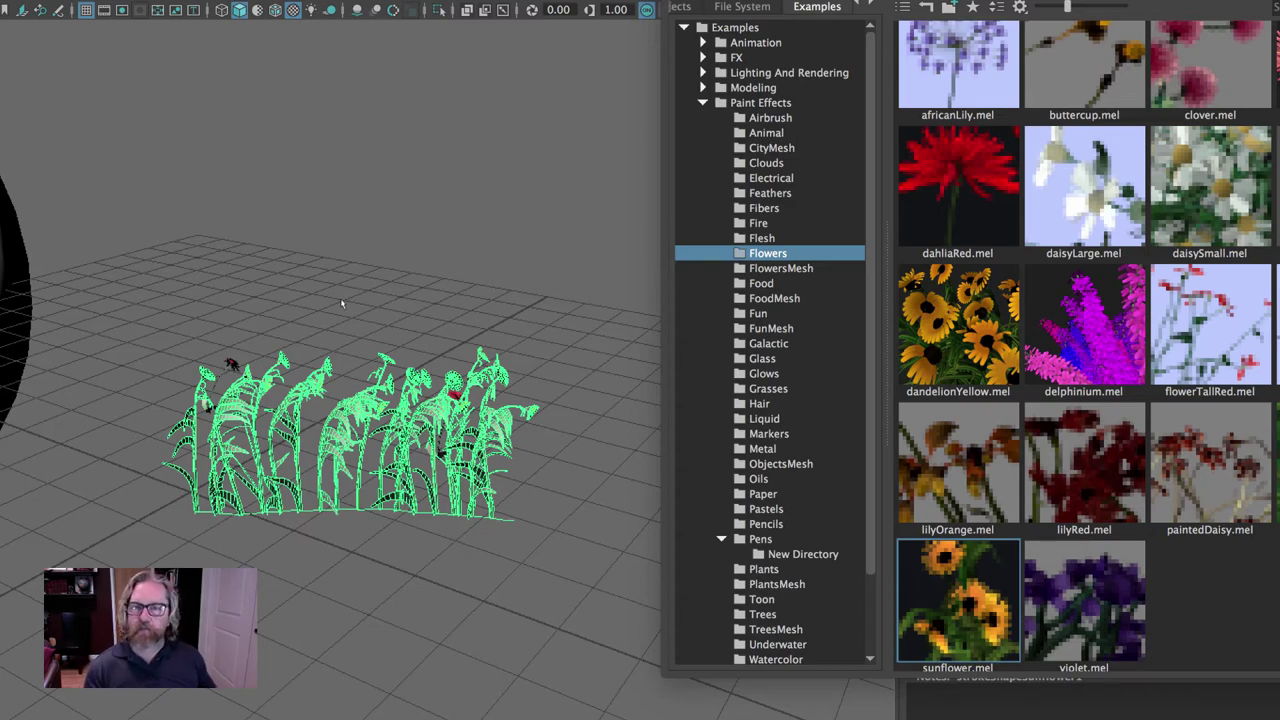
pyautogui.click(132, 253)
pyautogui.moveTo(132, 253); pyautogui.dragTo(560, 525)
# Delete the grass strokes, undo back to the smeared sphere, select it and close the Content Browser.
pyautogui.press('Delete')
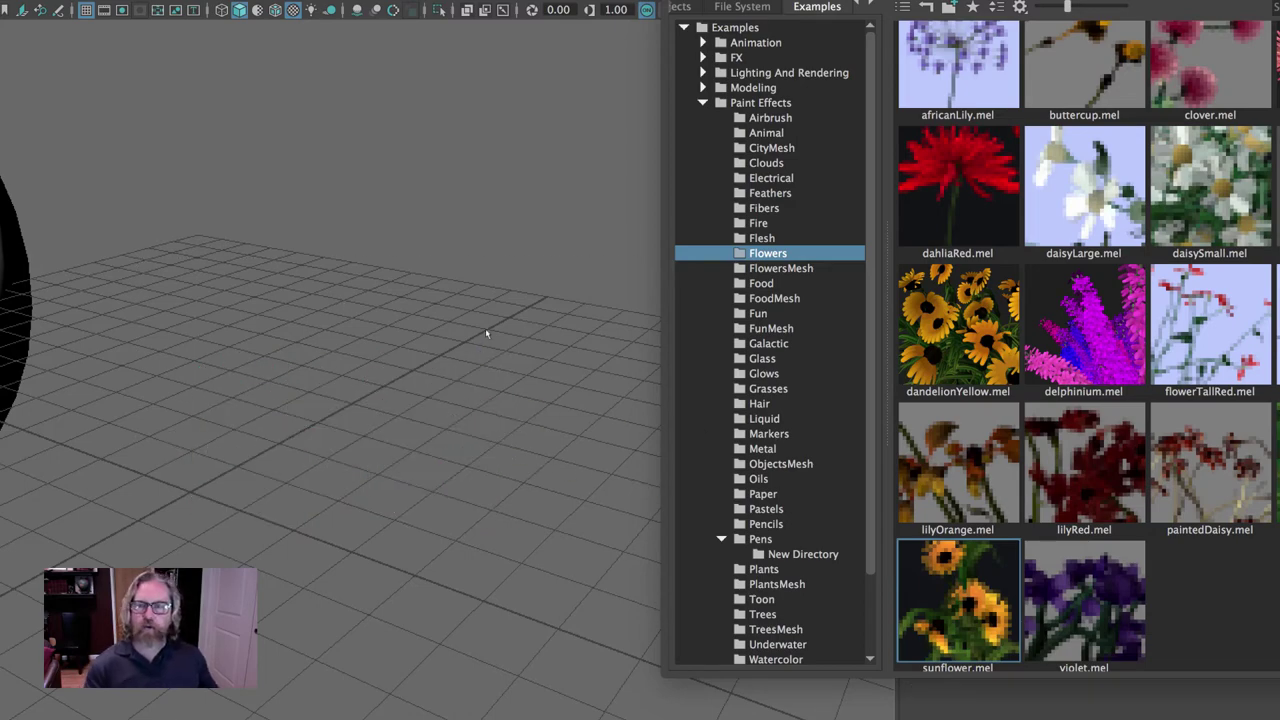
pyautogui.press('z')
pyautogui.press('z')
pyautogui.press('z')
pyautogui.press('z')
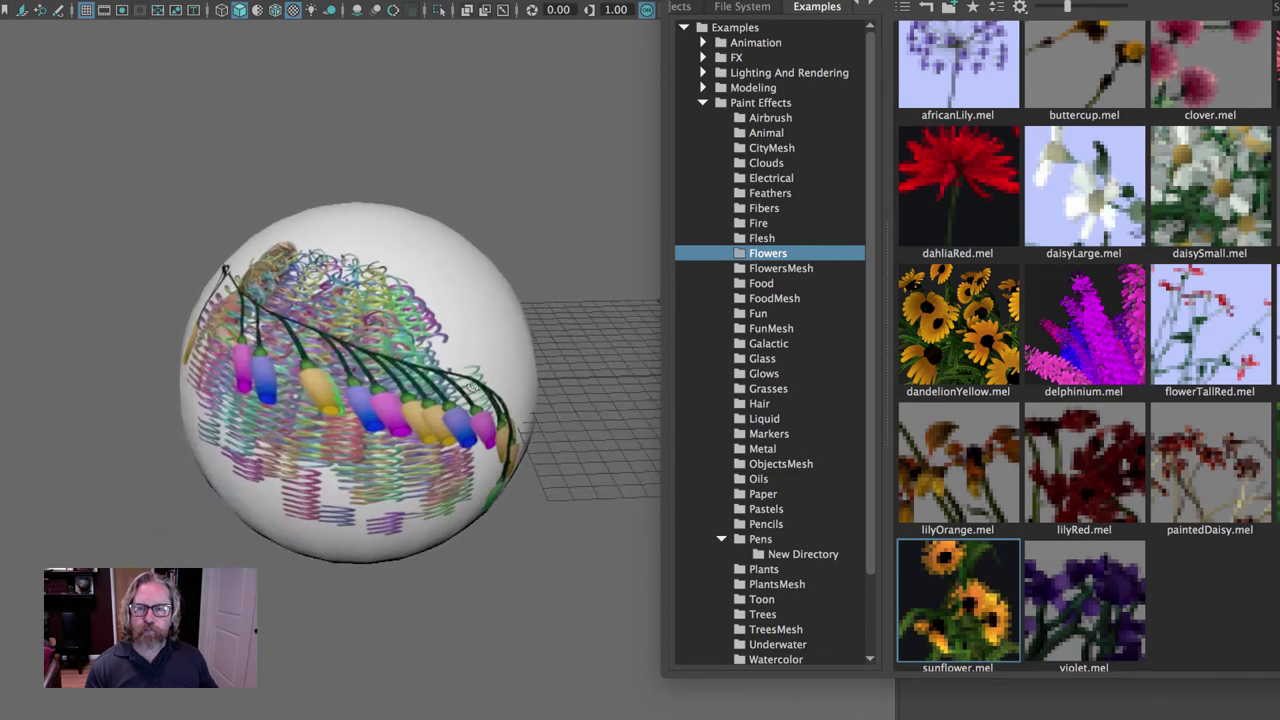
pyautogui.press('z')
pyautogui.press('z')
pyautogui.press('z')
pyautogui.press('z')
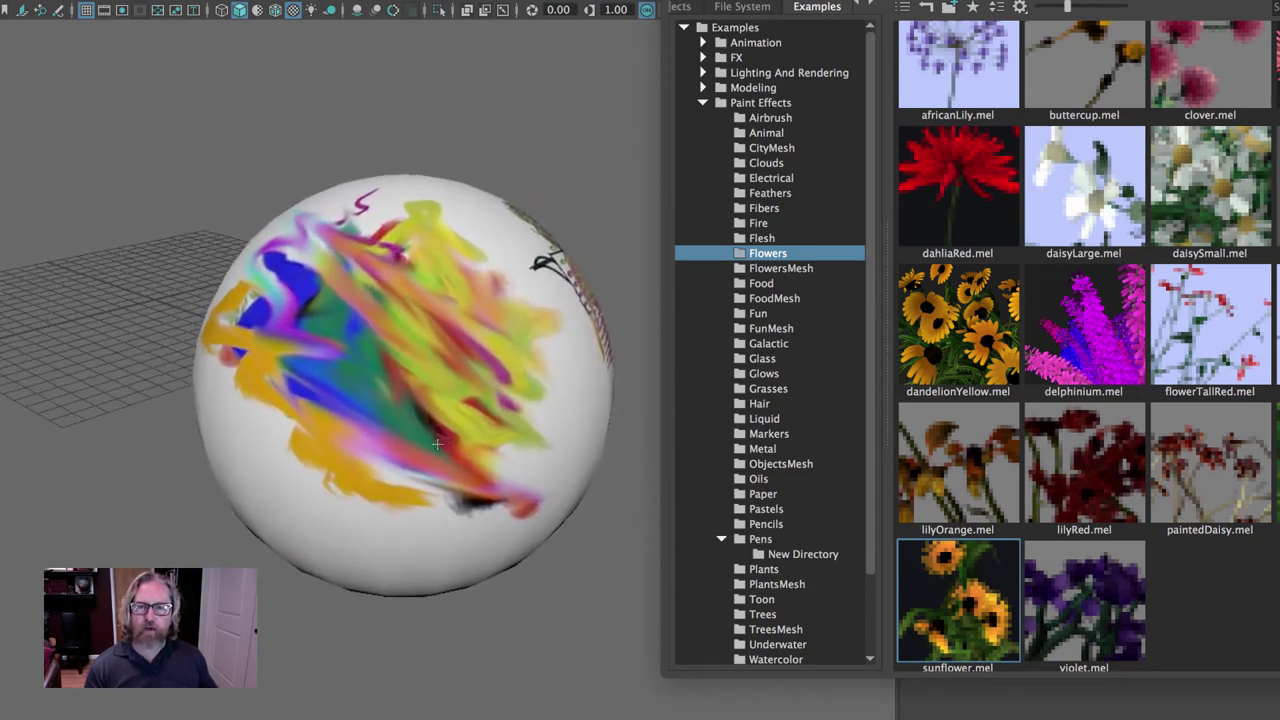
pyautogui.press('z')
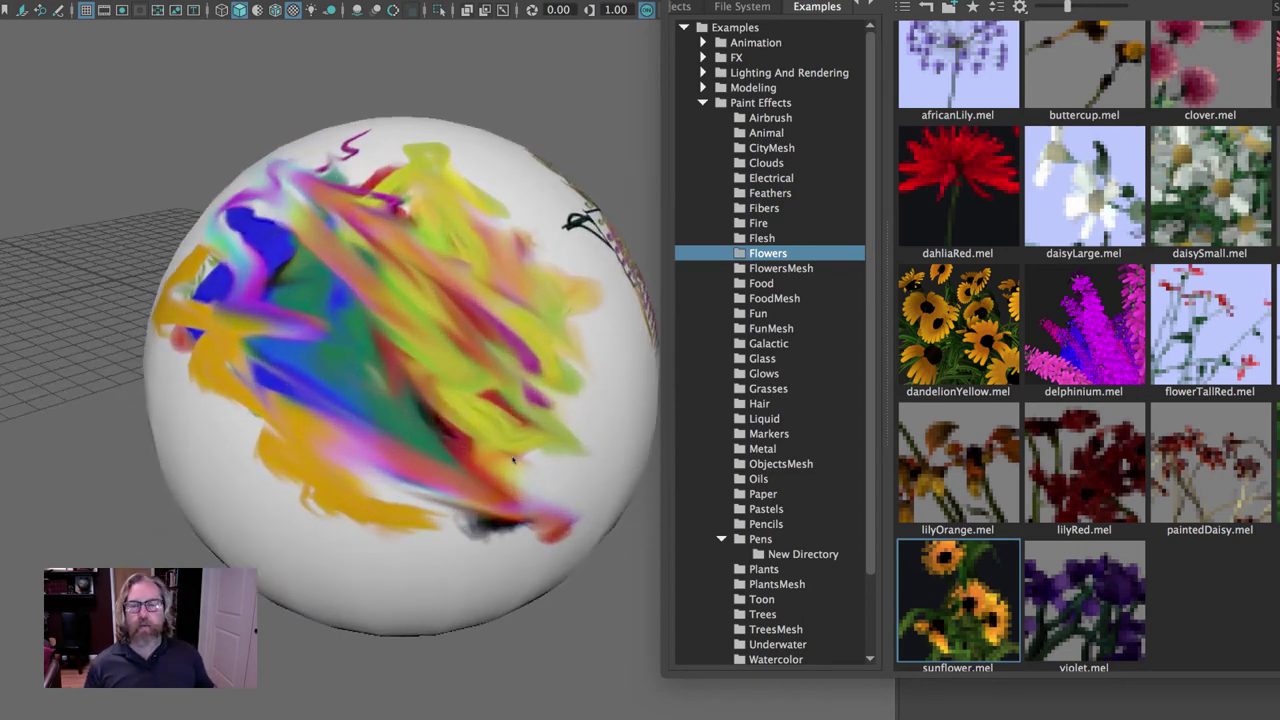
pyautogui.click(484, 462)
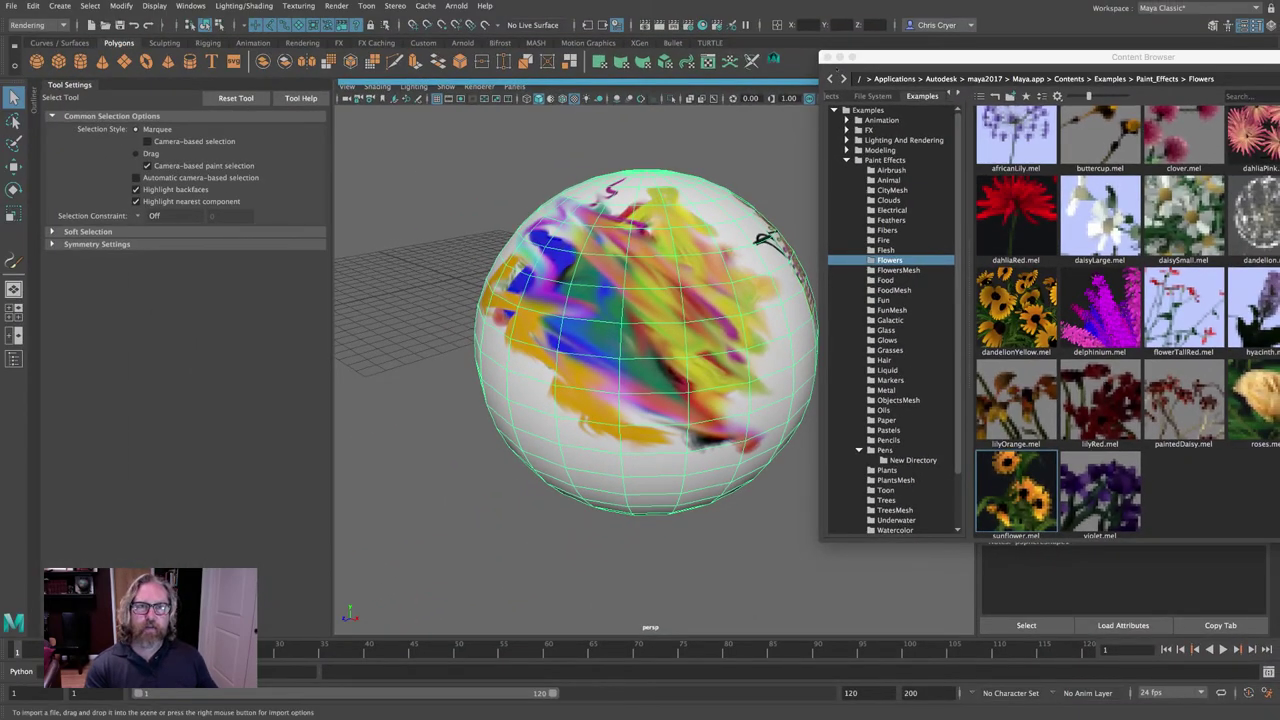
pyautogui.click(826, 57)
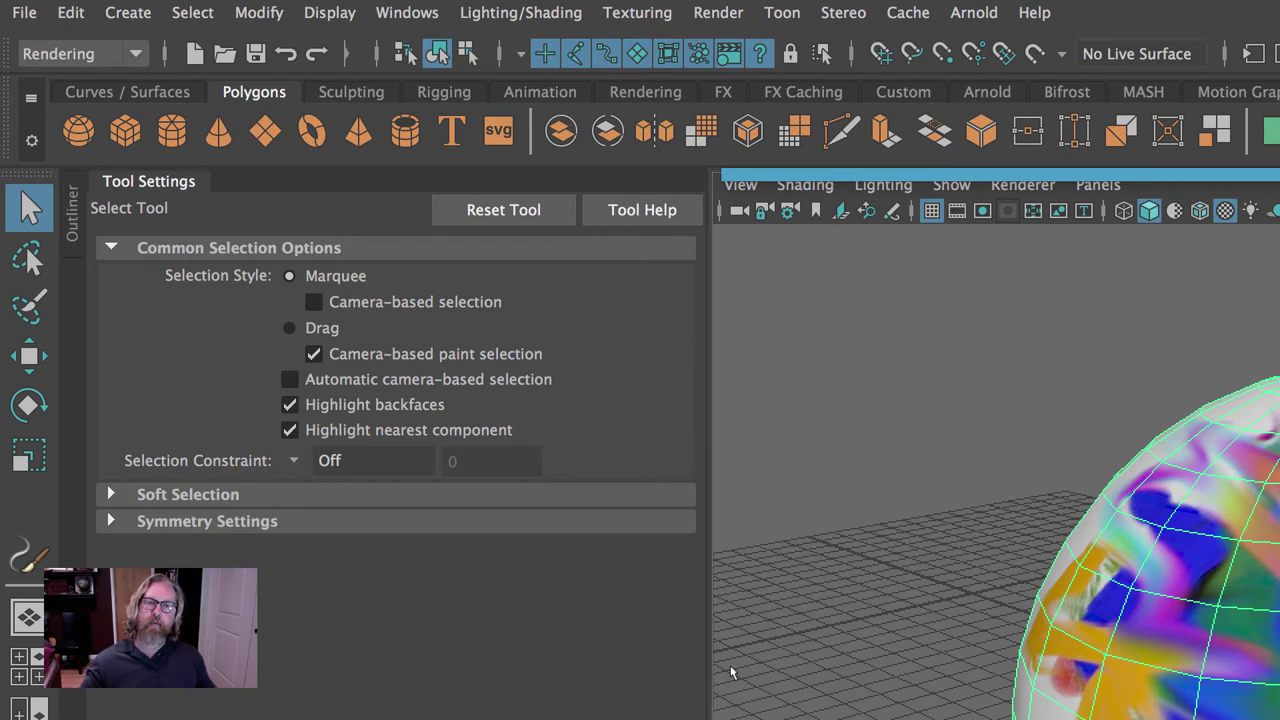
# Activate the 3D Paint Tool from the Rendering menu set's Texturing menu and undo a stray green stroke.
pyautogui.click(80, 53)
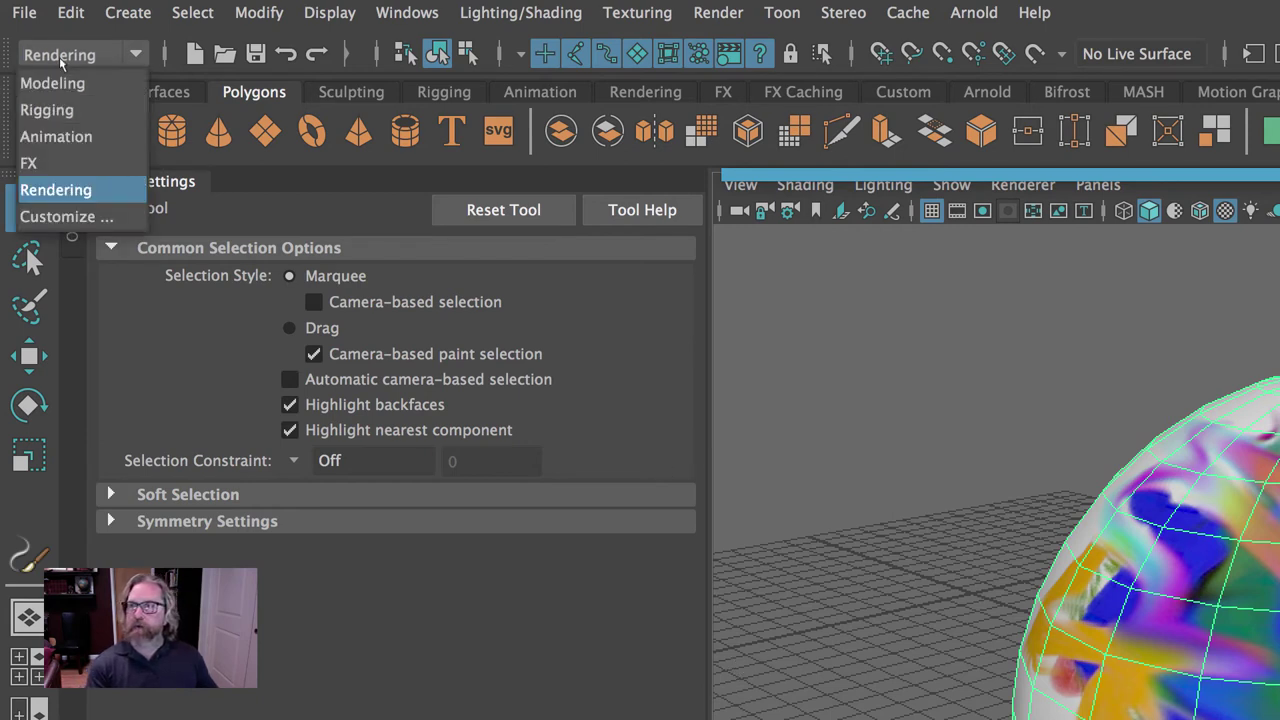
pyautogui.click(57, 189)
pyautogui.click(637, 12)
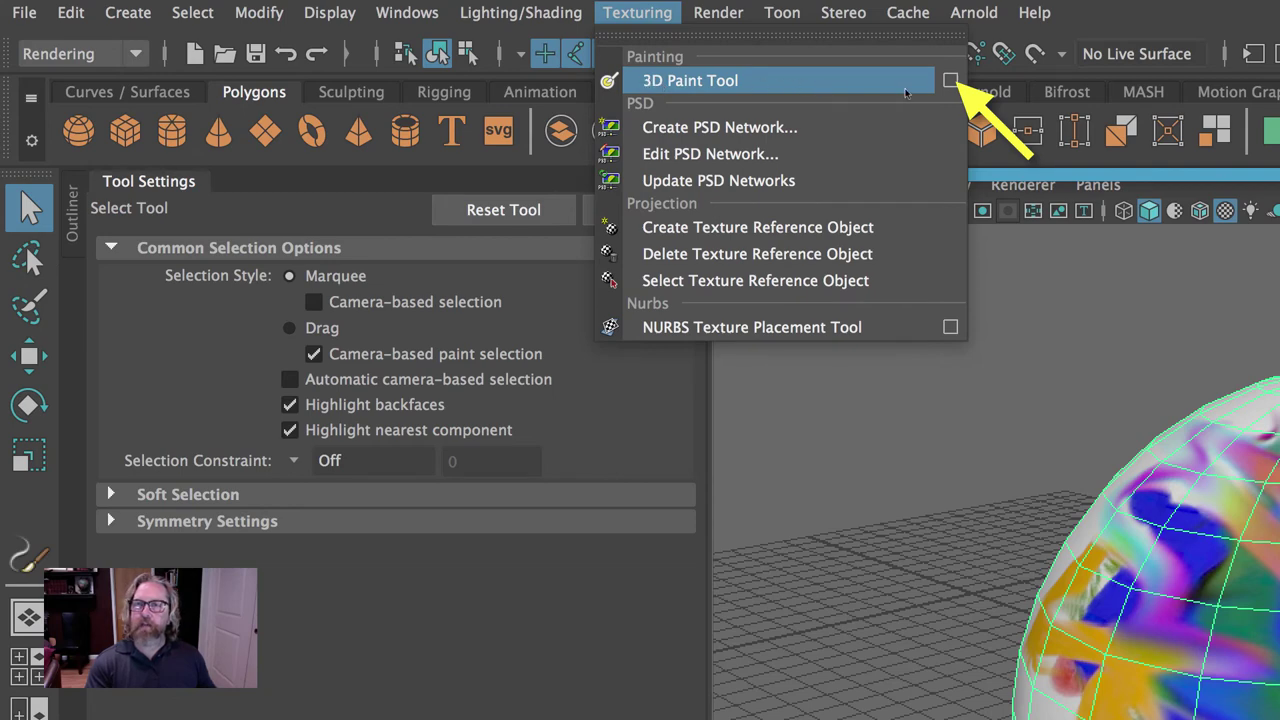
pyautogui.click(950, 80)
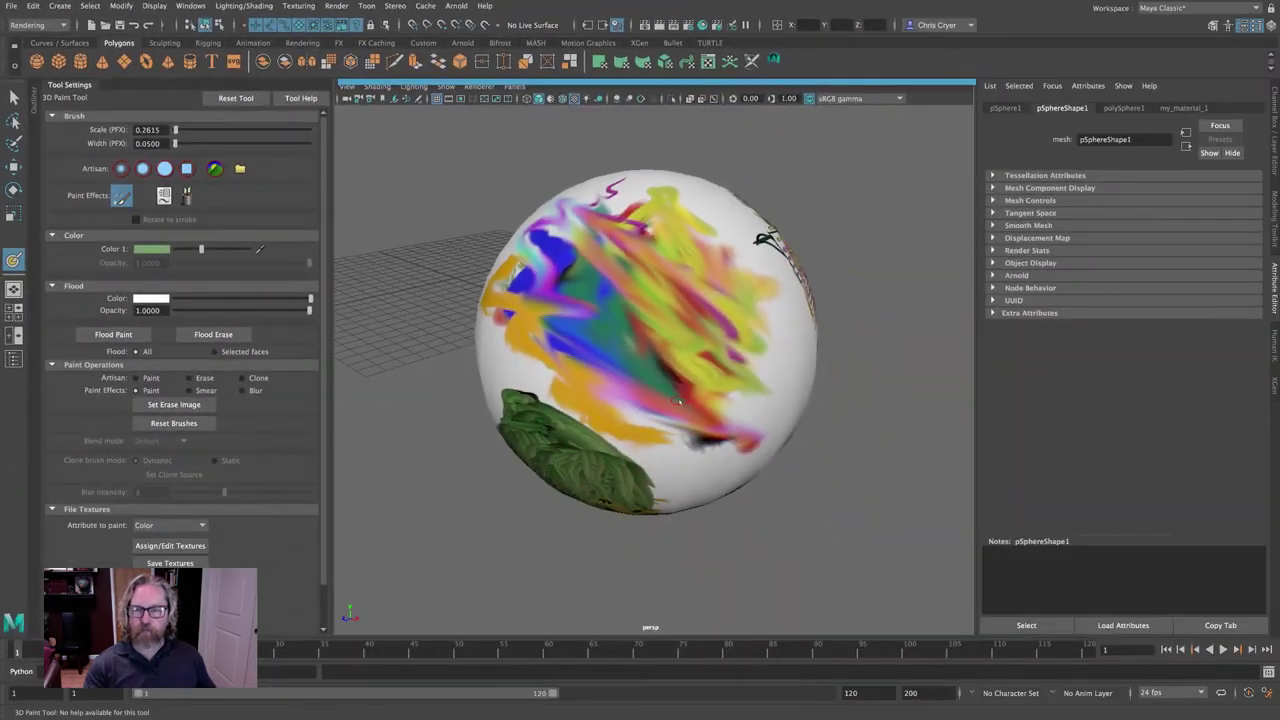
pyautogui.hotkey('ctrl', 'z')
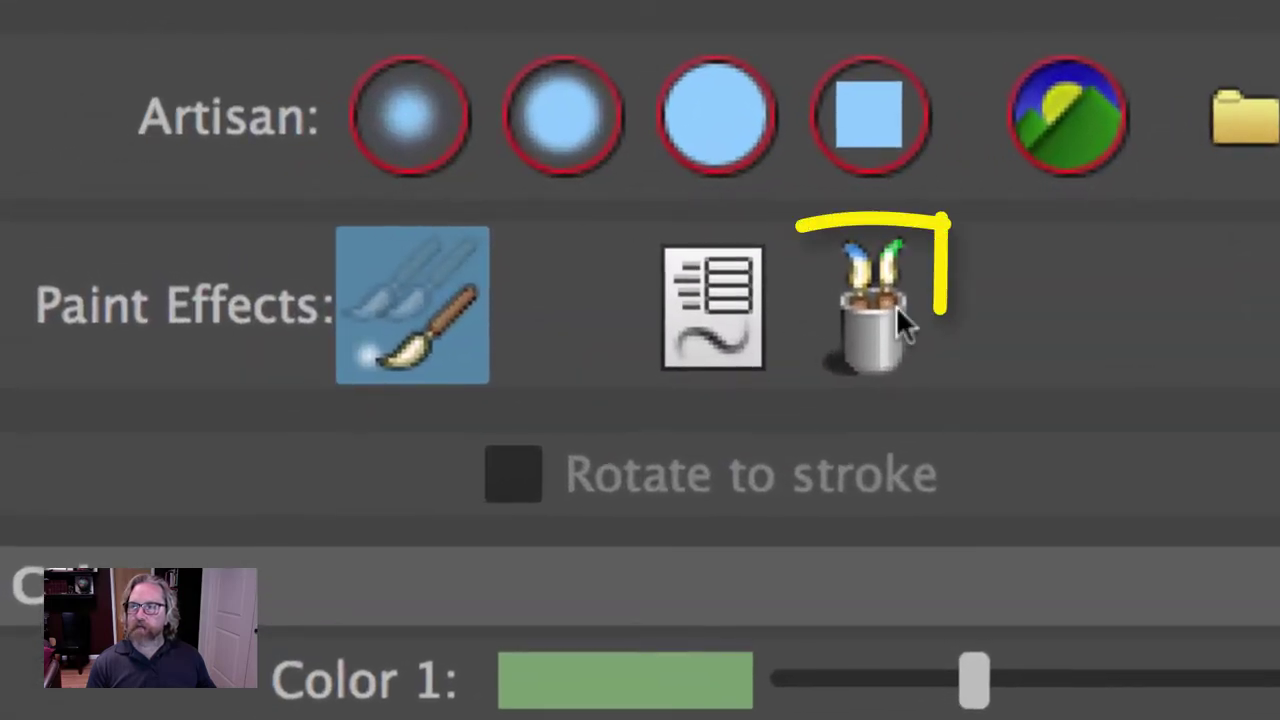
pyautogui.click(190, 195)
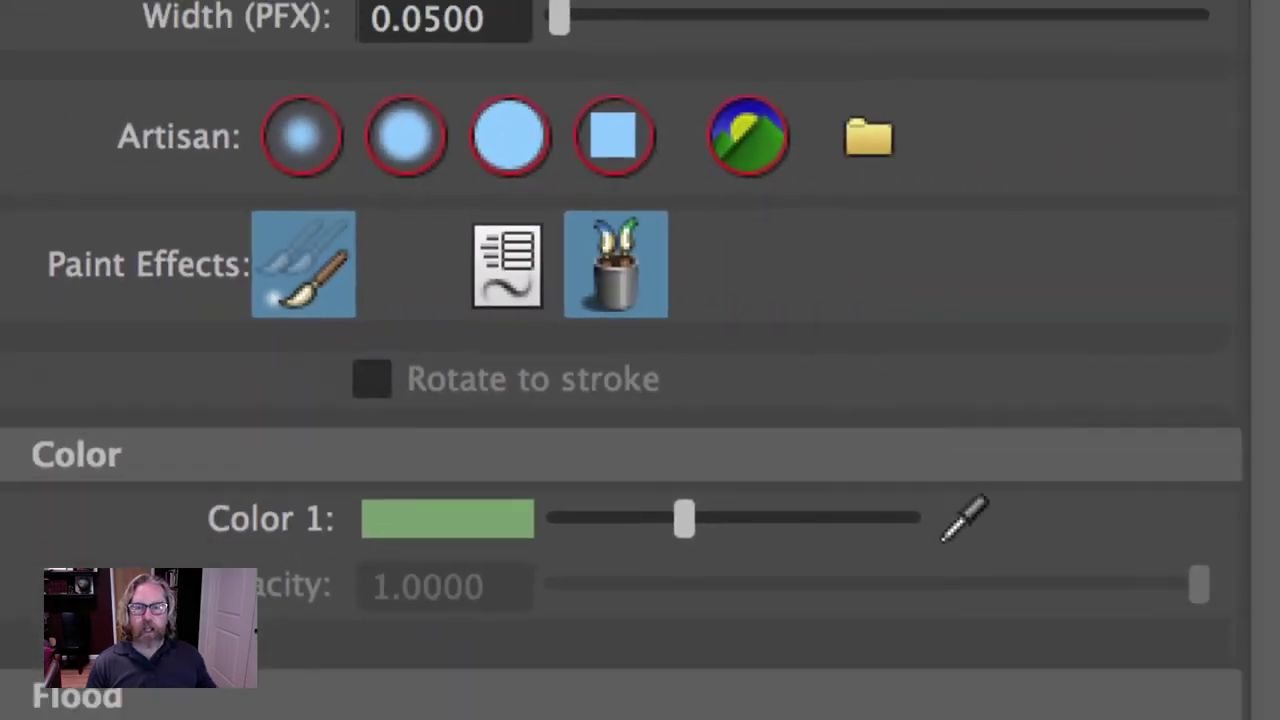
# Paint an orange stroke on the sphere with the oilFlatbrush brush from Oils.
pyautogui.click(695, 410)
pyautogui.click(827, 335)
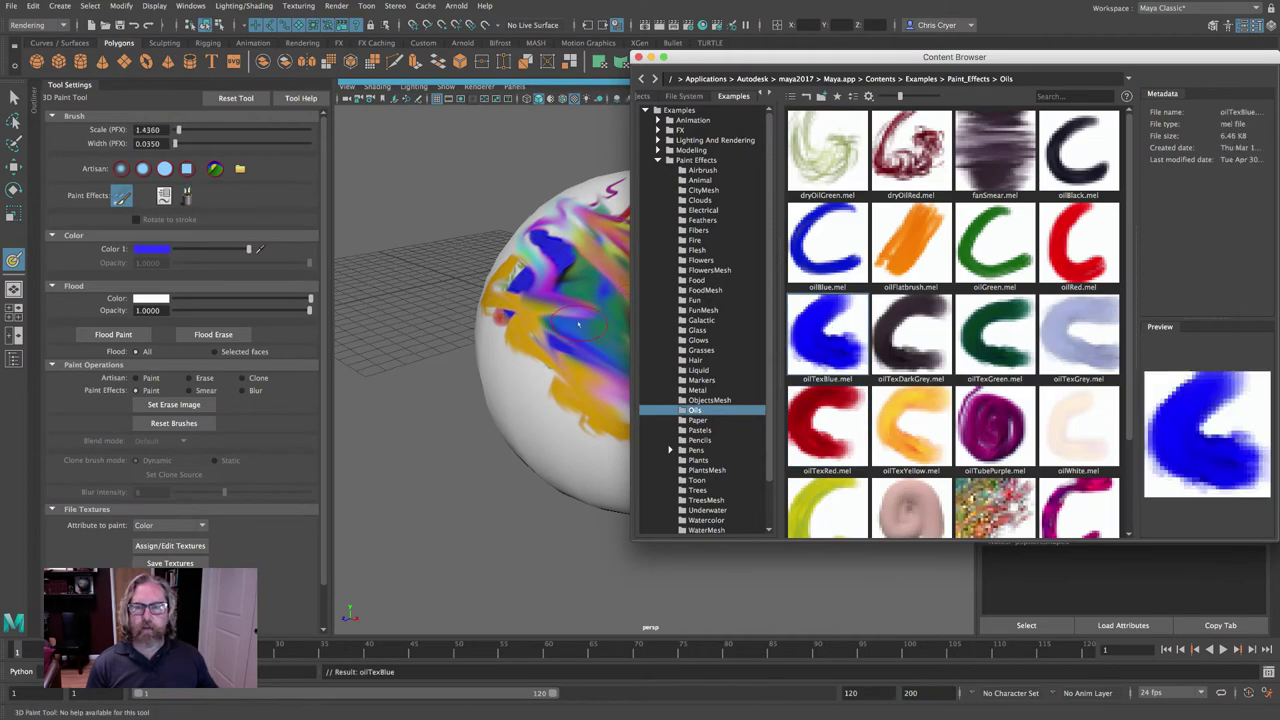
pyautogui.click(911, 240)
pyautogui.moveTo(529, 374)
pyautogui.mouseDown()
pyautogui.moveTo(533, 420)
pyautogui.moveTo(615, 466)
pyautogui.mouseUp()
# Paint a bold red oilRed zigzag across the sphere, then switch to the Select Tool.
pyautogui.click(1078, 240)
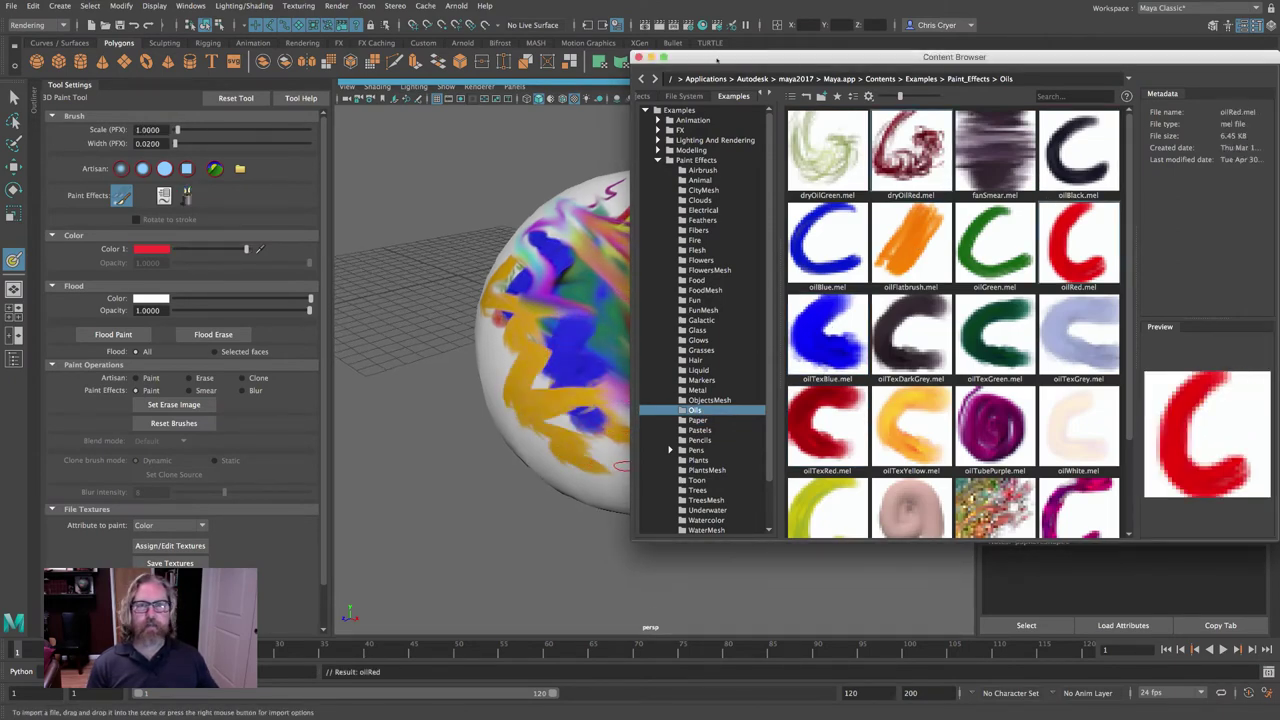
pyautogui.moveTo(716, 60); pyautogui.dragTo(1124, 117)
pyautogui.moveTo(625, 295); pyautogui.dragTo(776, 440)
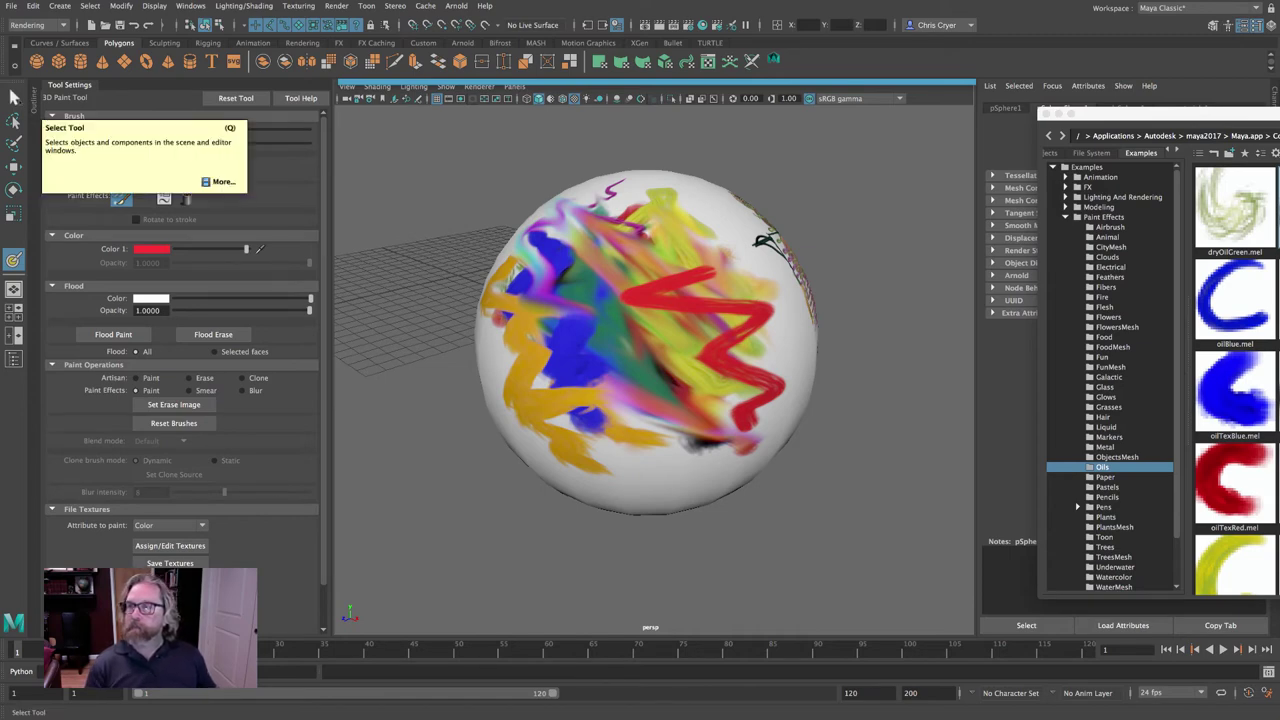
pyautogui.click(14, 96)
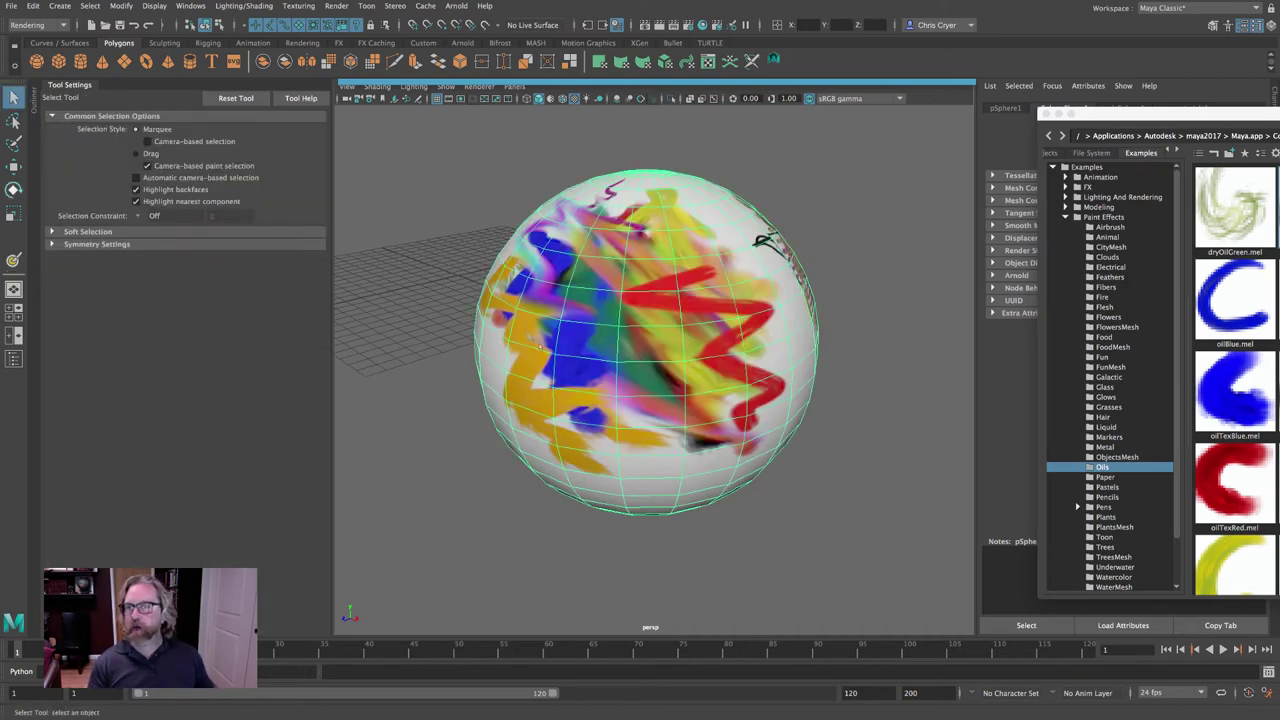
# Save the painted textures from the 3D Paint Tool settings, accepting the unsaved-scene warning.
pyautogui.click(13, 260)
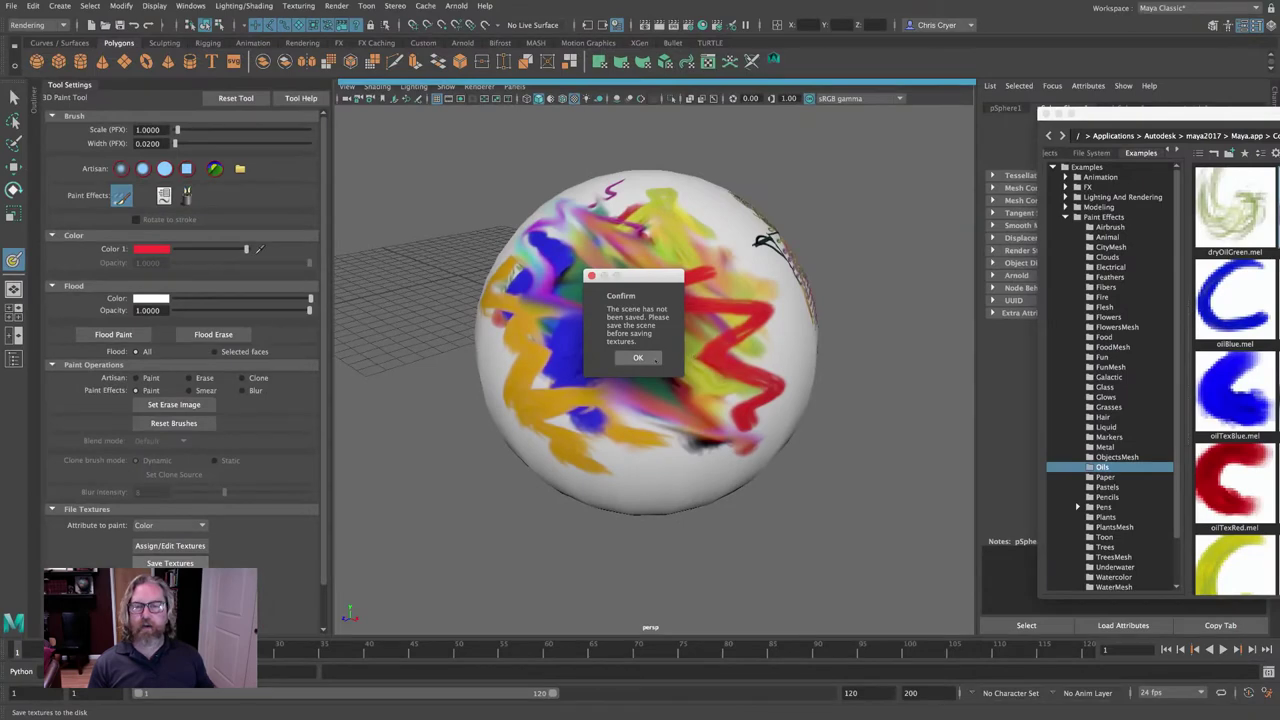
pyautogui.click(655, 360)
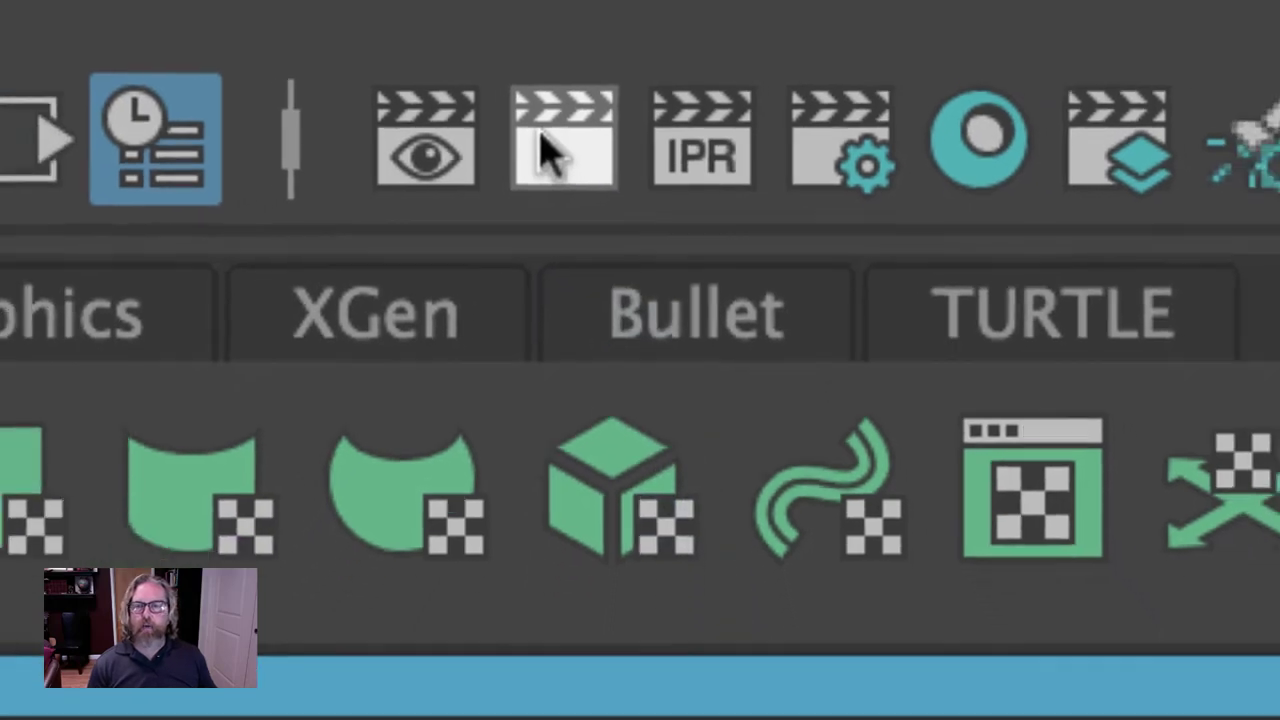
# Render a test frame of the painted sphere, review it on black, then close the Render View.
pyautogui.click(545, 155)
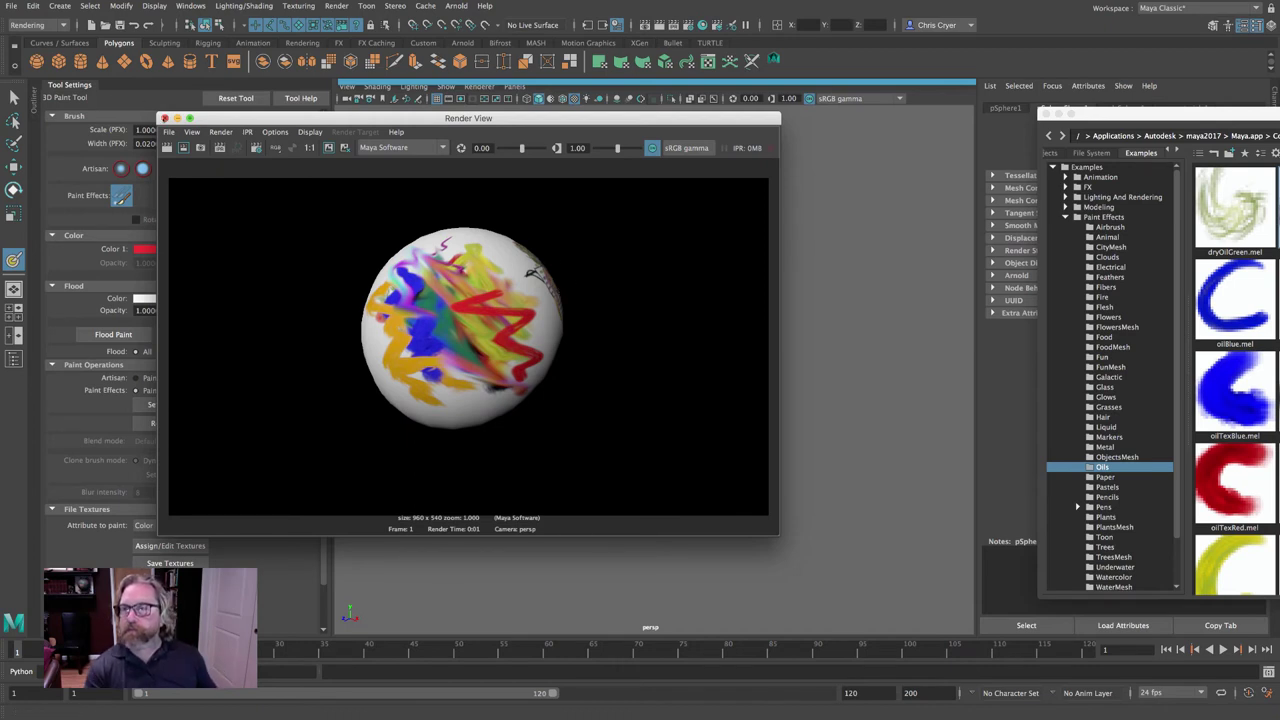
pyautogui.click(165, 118)
# Select the persp camera in the Outliner and show its attributes, closing the Content Browser.
pyautogui.click(31, 92)
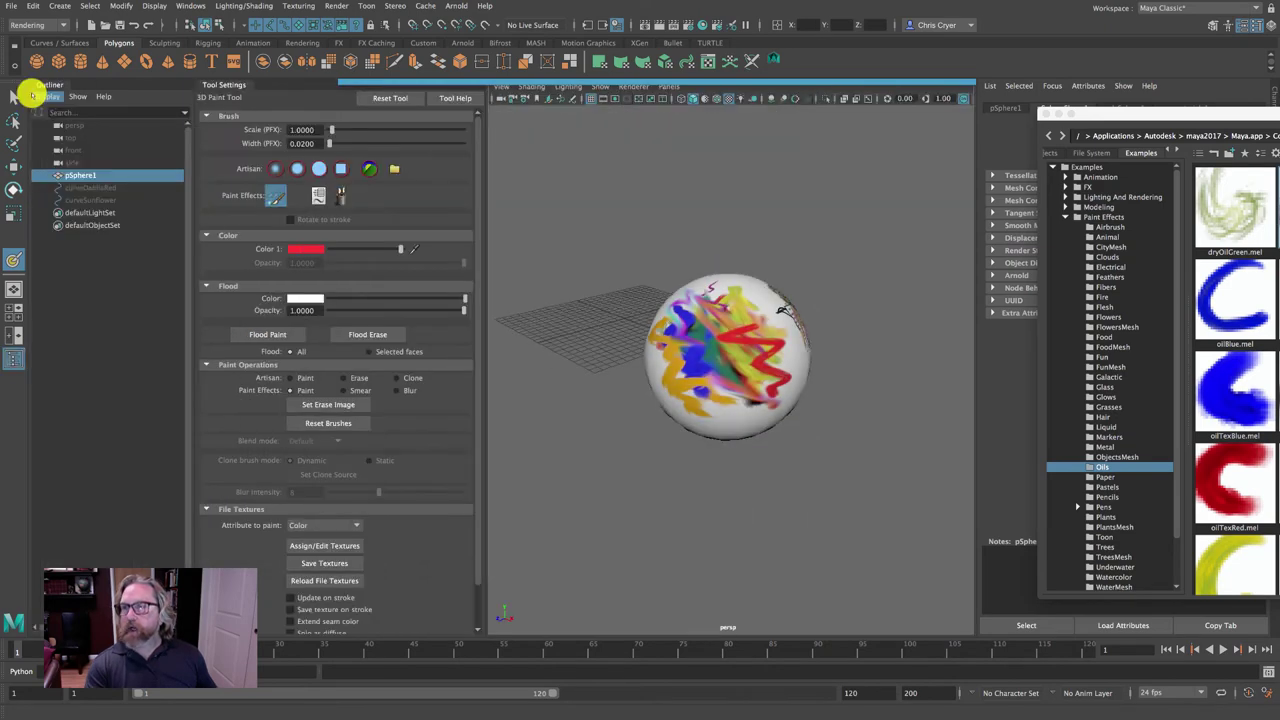
pyautogui.click(77, 126)
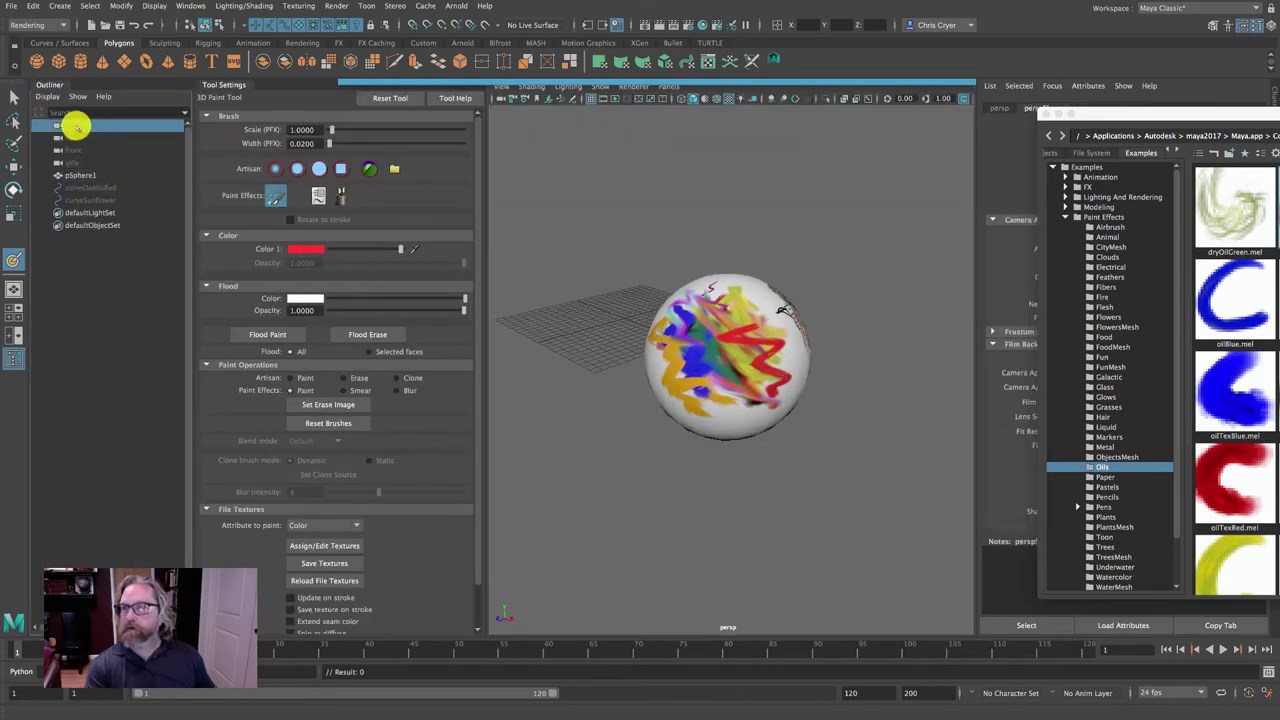
pyautogui.moveTo(1112, 113); pyautogui.dragTo(826, 124)
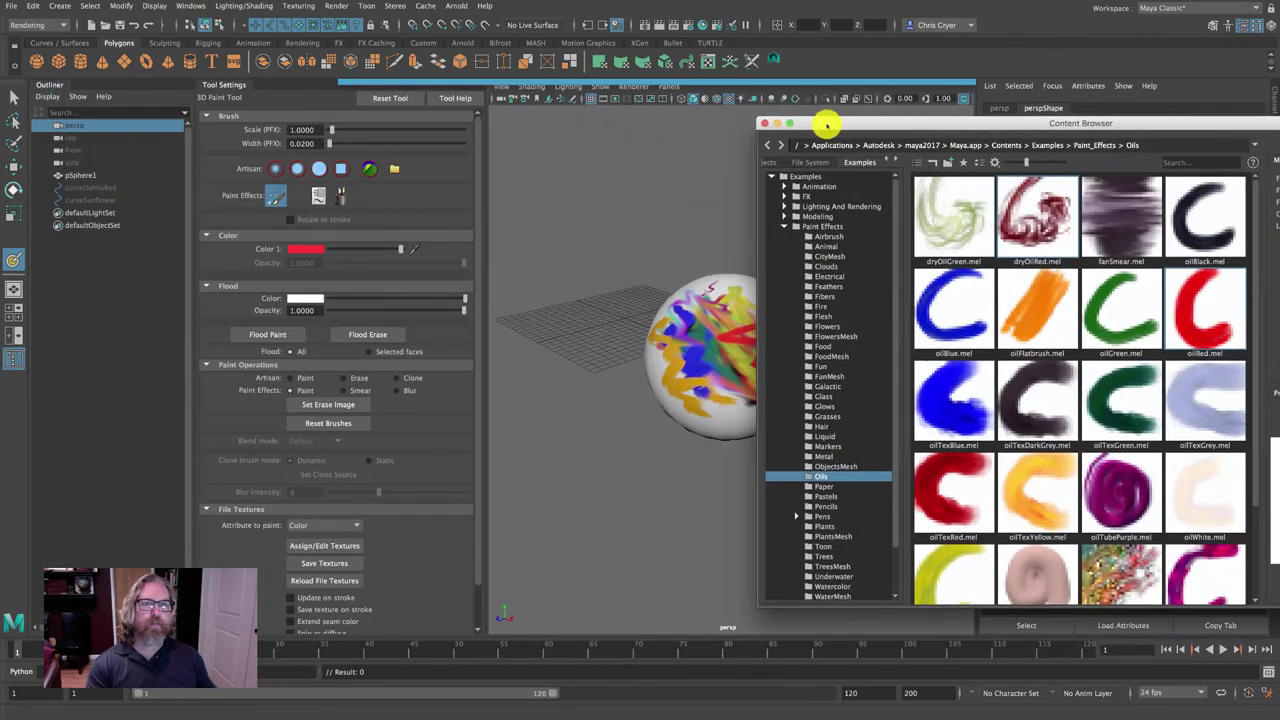
pyautogui.click(765, 123)
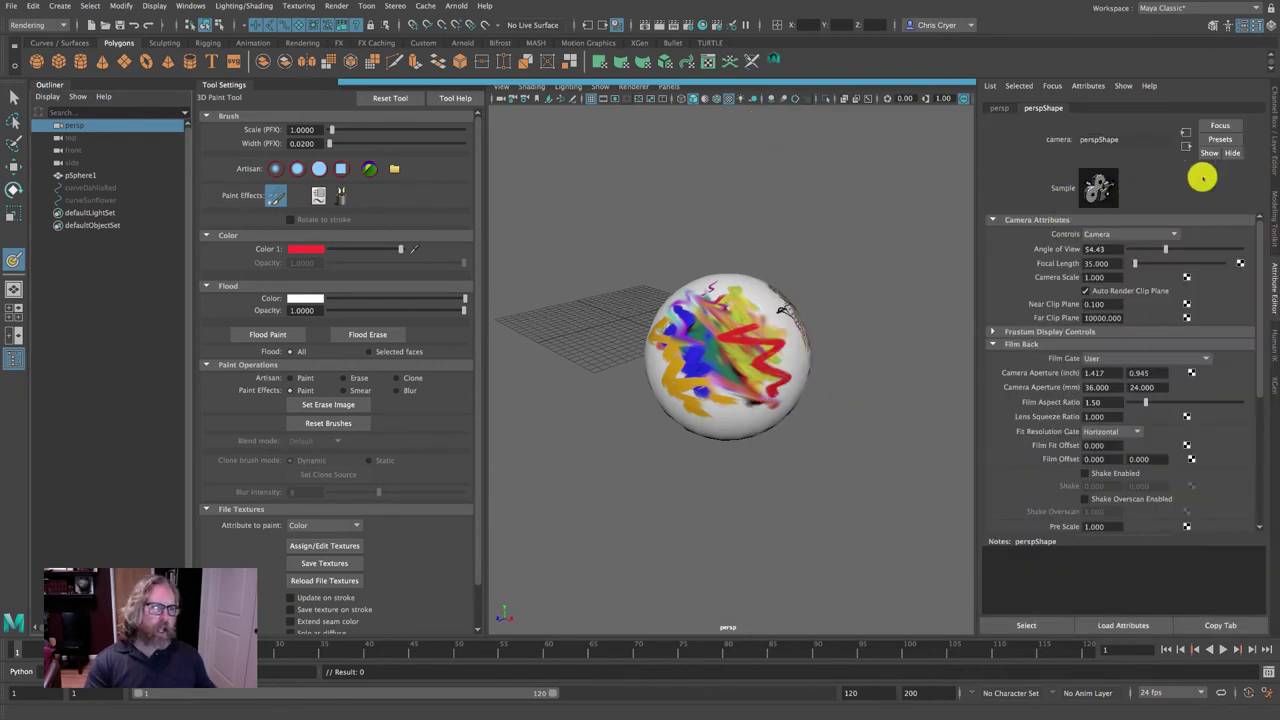
pyautogui.click(1272, 116)
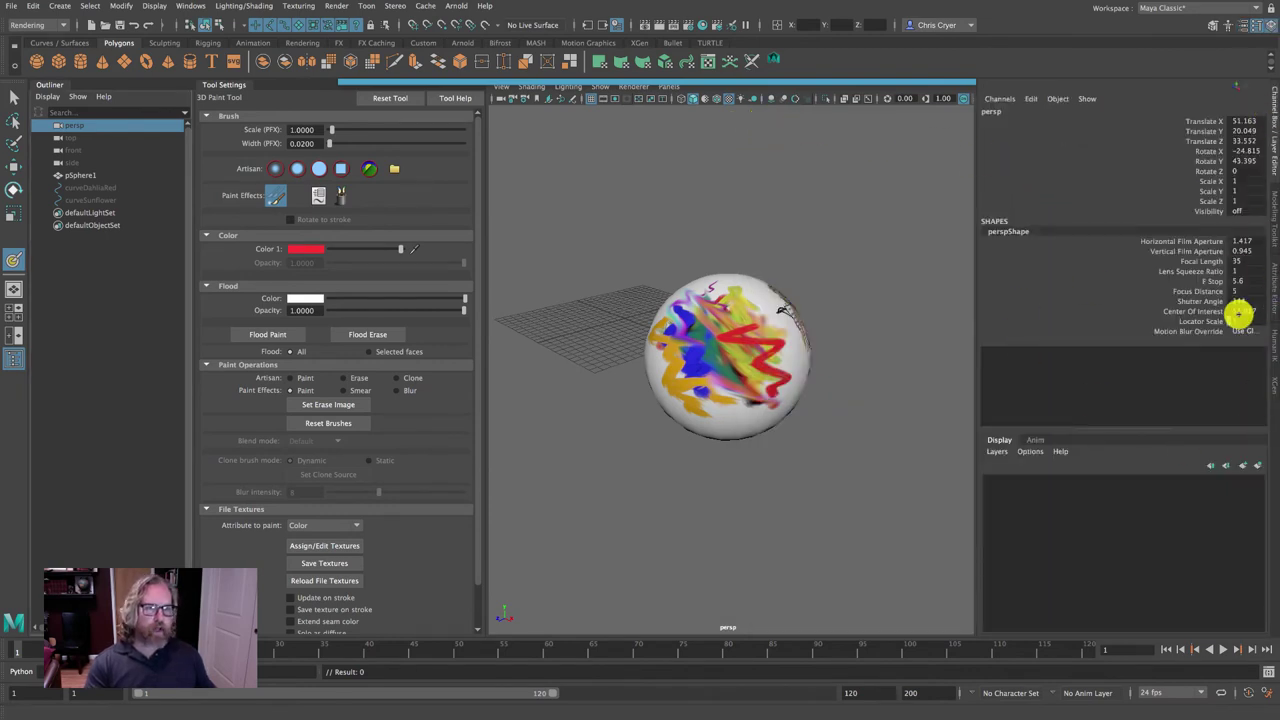
pyautogui.click(1272, 276)
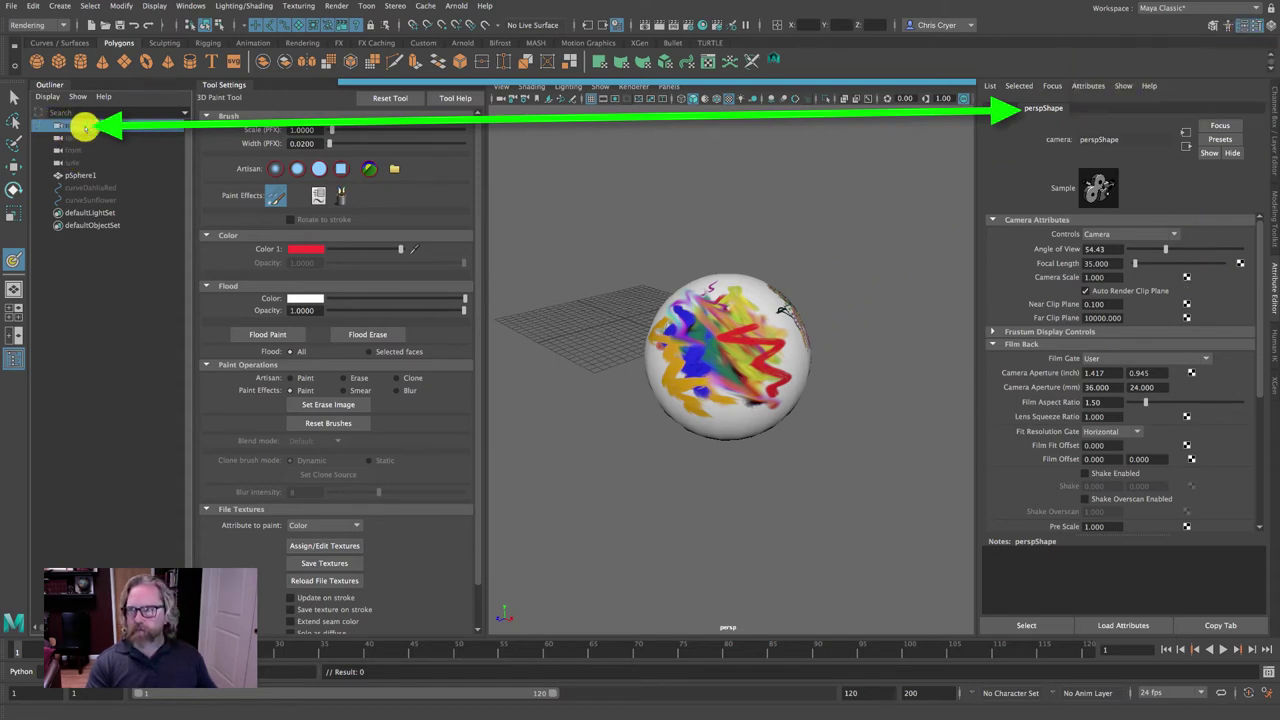
# Set persp's Environment Background Color to white and render the sphere against it.
pyautogui.moveTo(730, 605)
pyautogui.mouseDown()
pyautogui.moveTo(706, 620)
pyautogui.moveTo(757, 652)
pyautogui.mouseUp()
pyautogui.scroll(-5, 1106, 400)
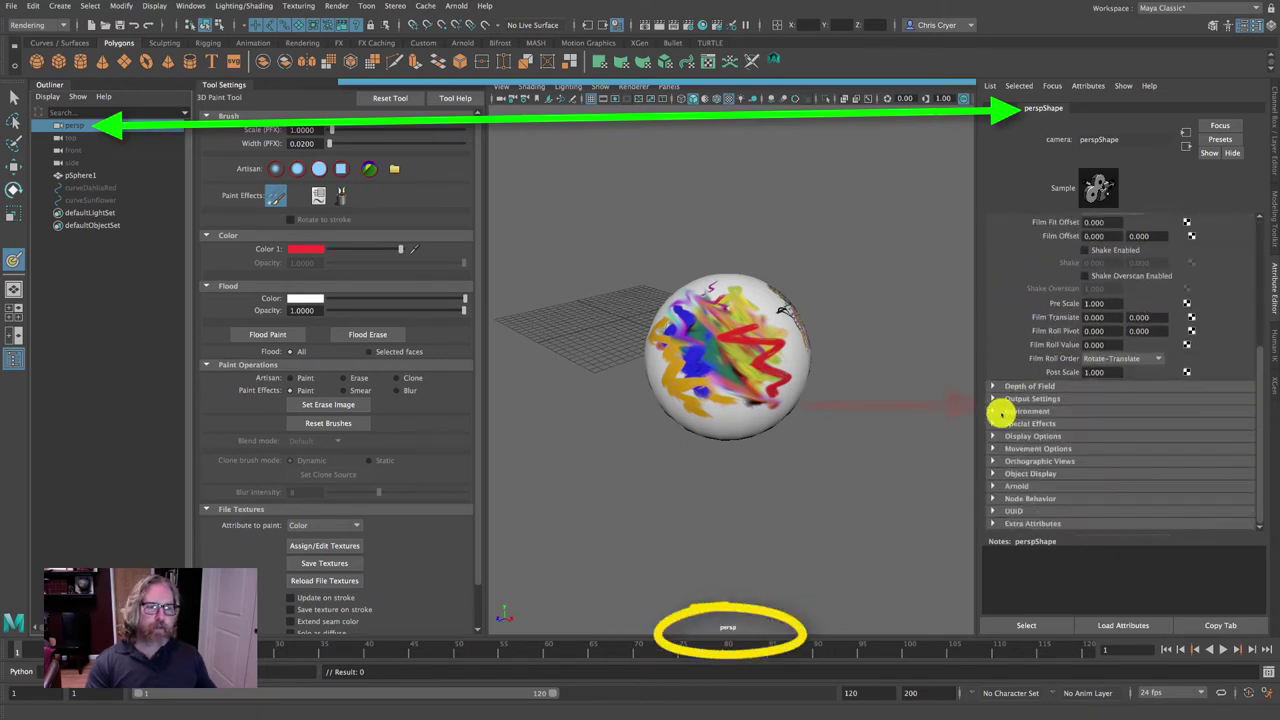
pyautogui.click(999, 411)
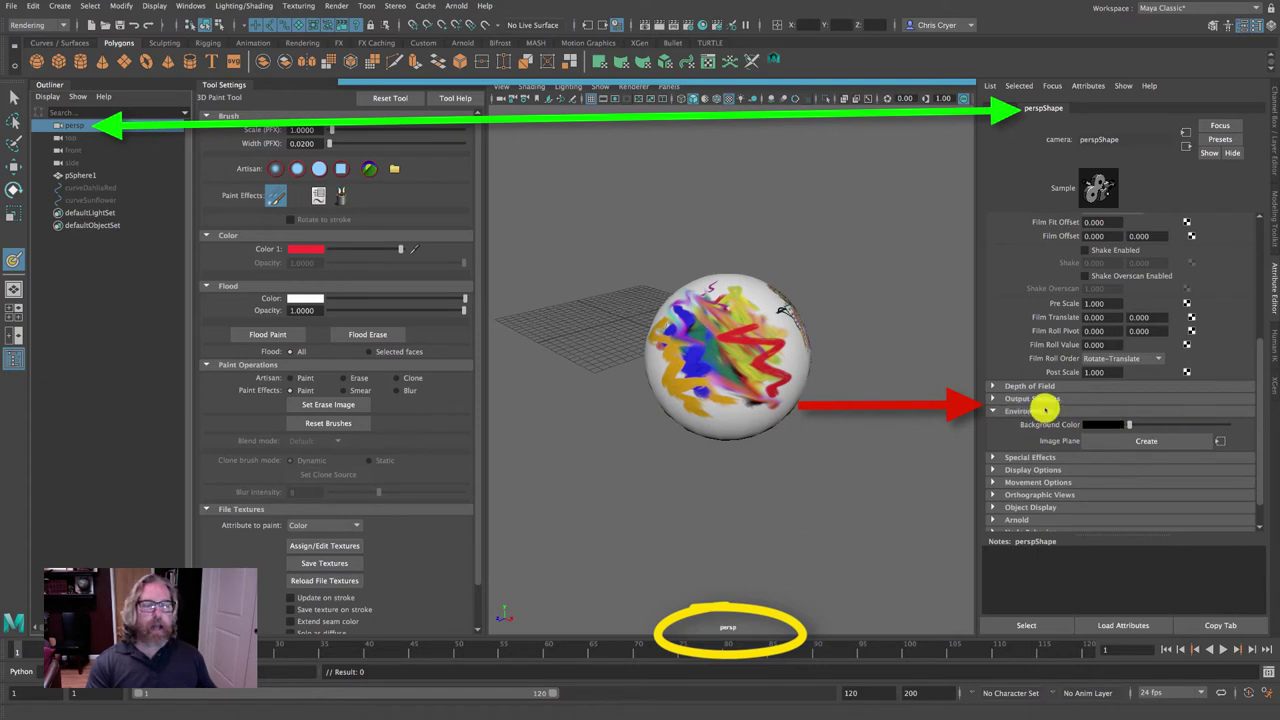
pyautogui.moveTo(1136, 425); pyautogui.dragTo(1269, 431)
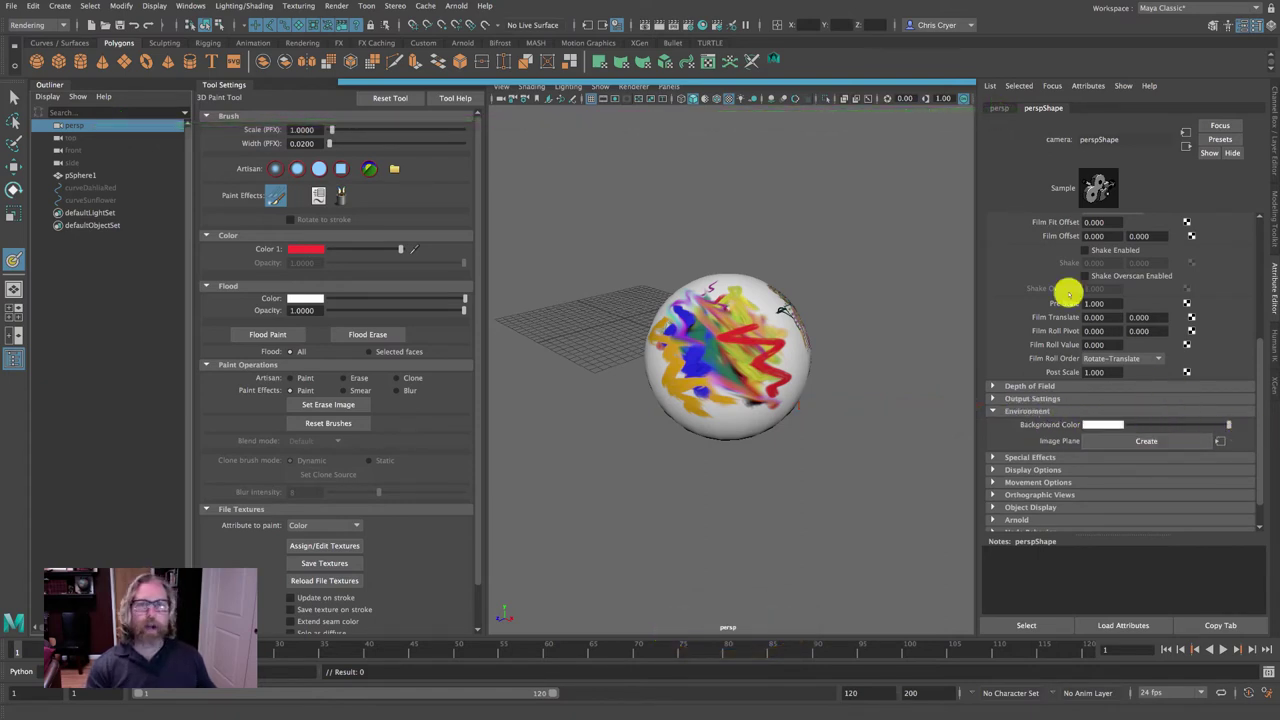
pyautogui.click(654, 25)
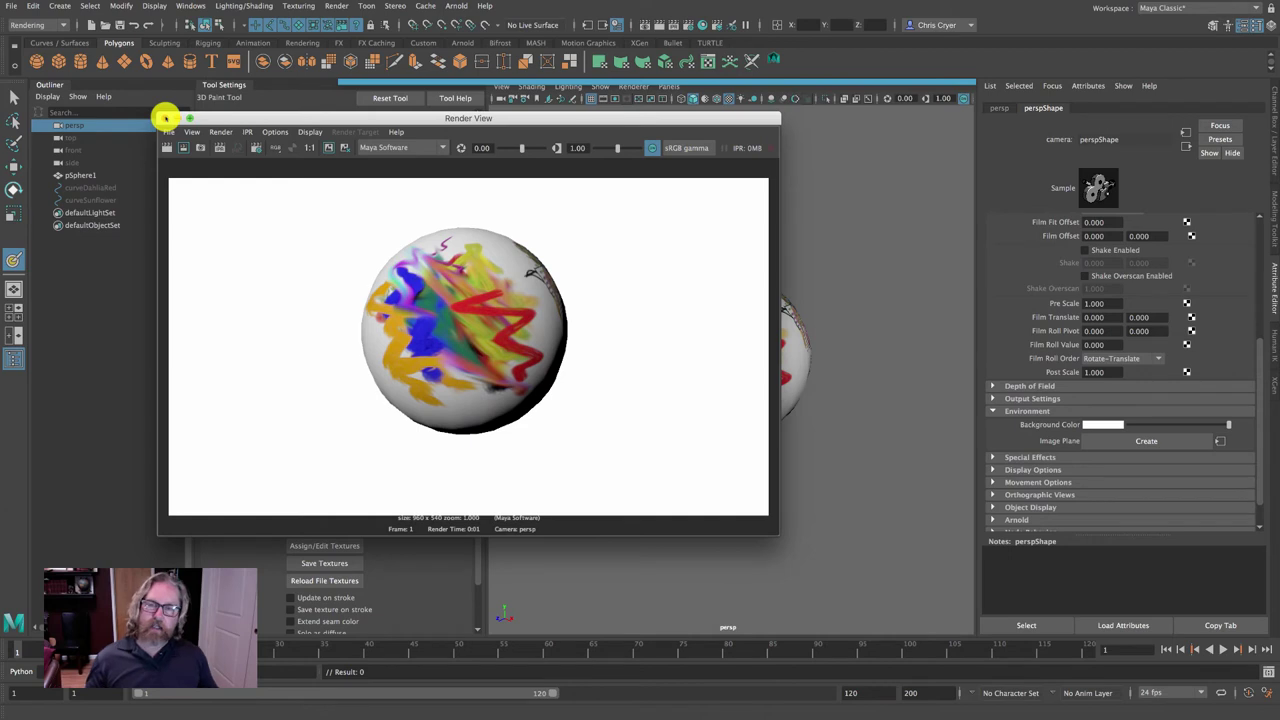
# Close the white-background test render and hide the paint tool settings to widen the viewport.
pyautogui.click(166, 118)
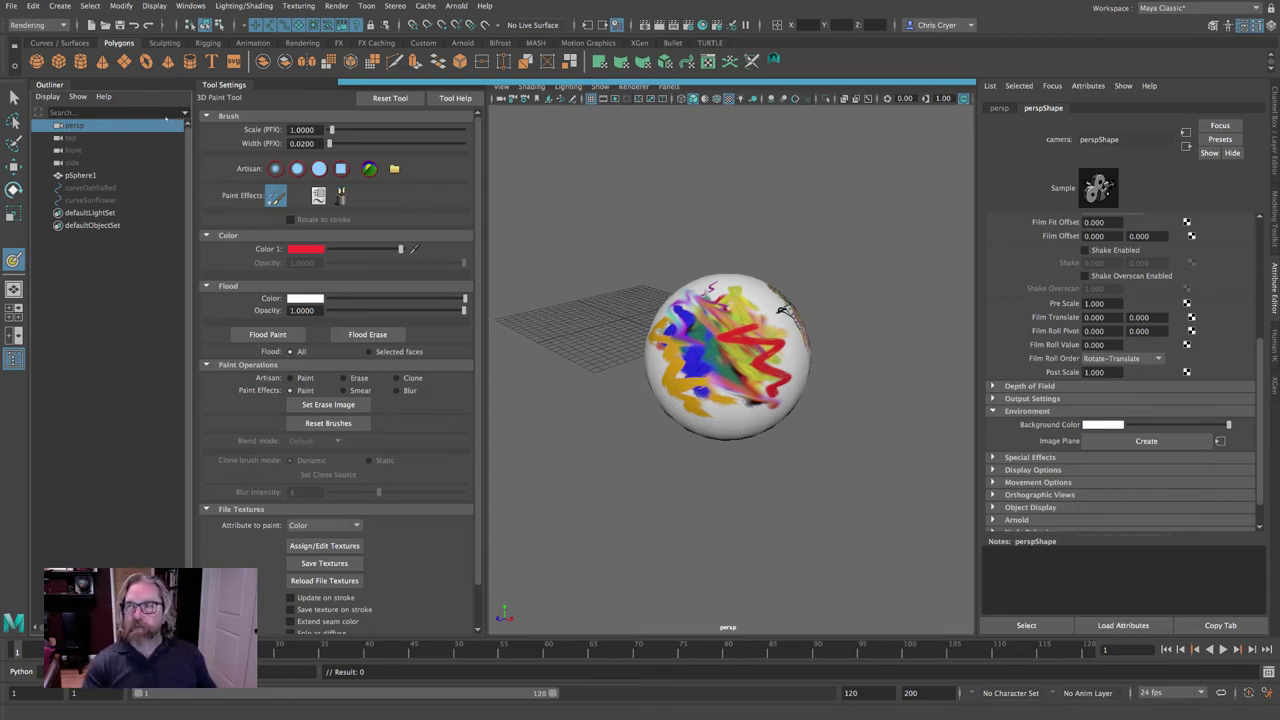
pyautogui.hotkey('ctrl', 'shift', 't')
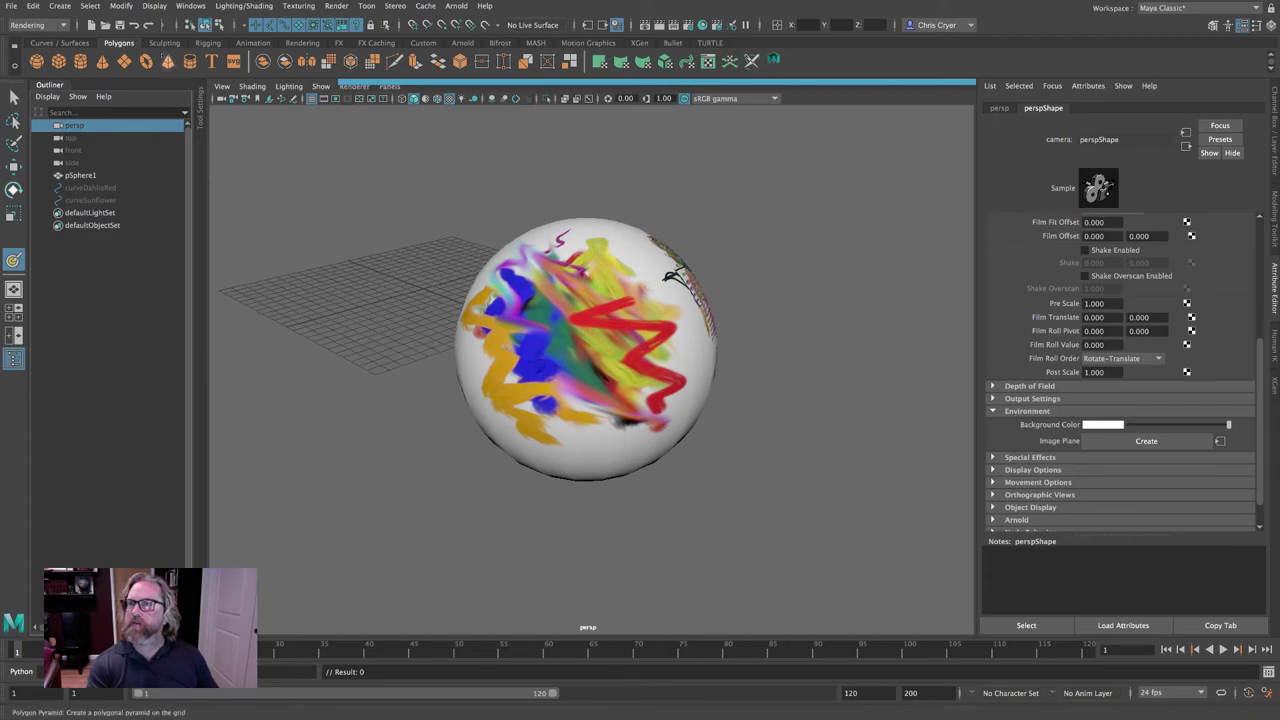
# Add ambientLight1 from Create > Lights > Ambient Light, then select the painted sphere.
pyautogui.click(59, 6)
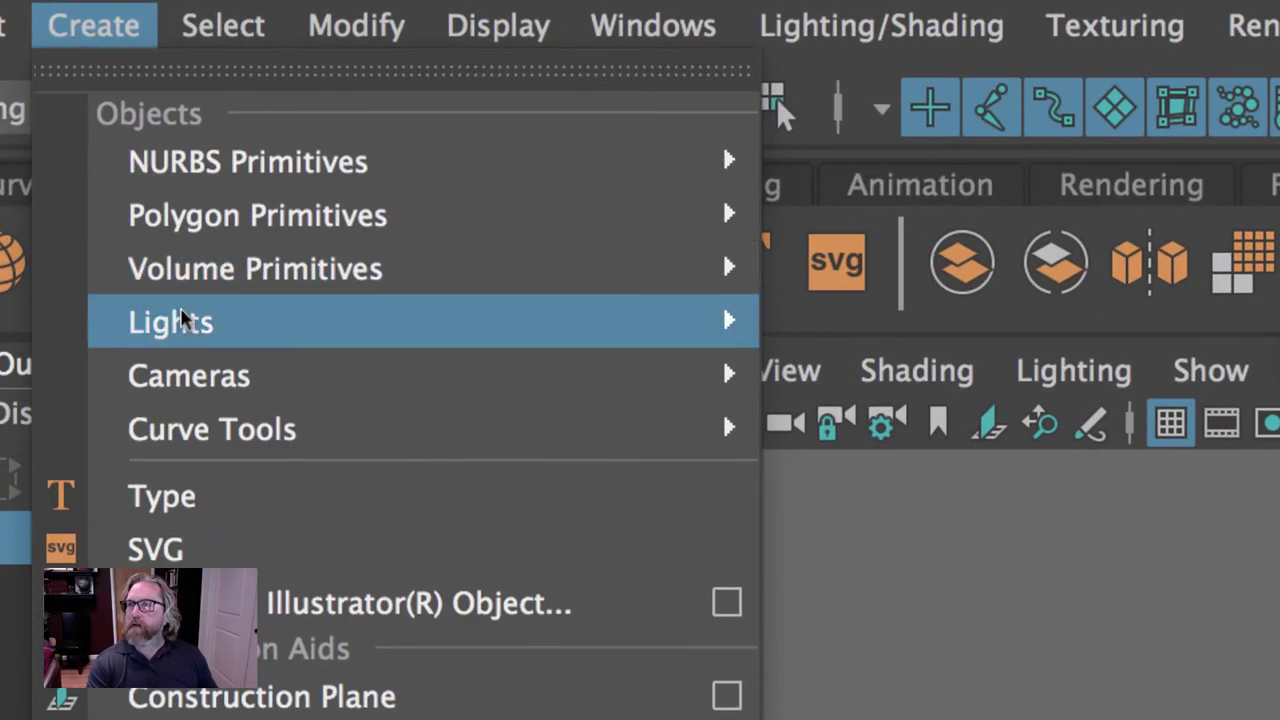
pyautogui.moveTo(83, 78)
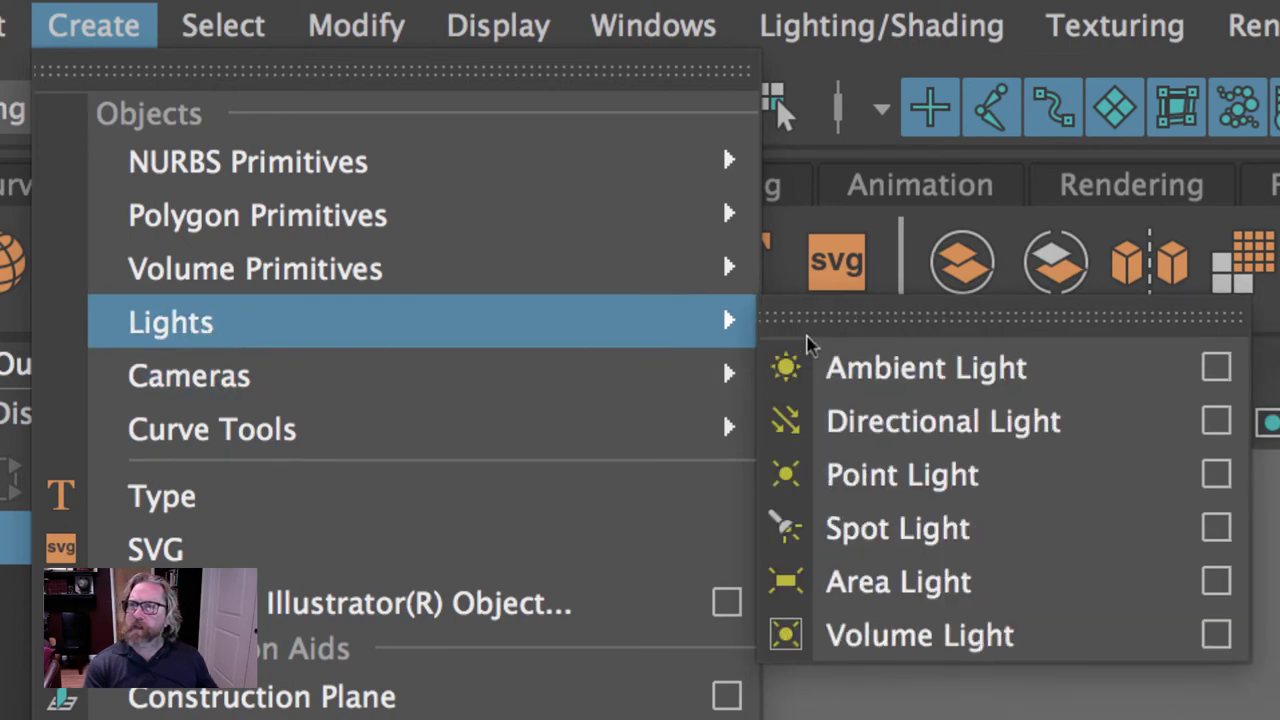
pyautogui.click(845, 365)
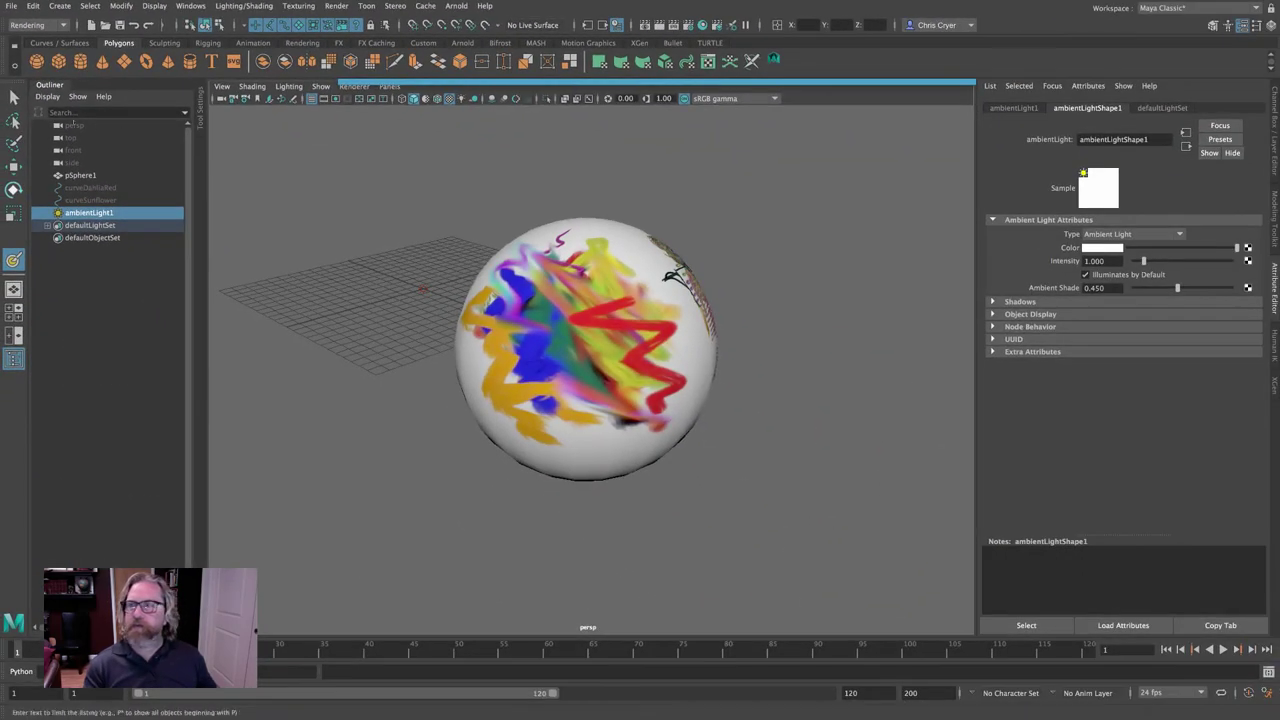
pyautogui.click(80, 175)
# Set pSphere1's Translate X to 0 and frame the view on it.
pyautogui.click(1257, 25)
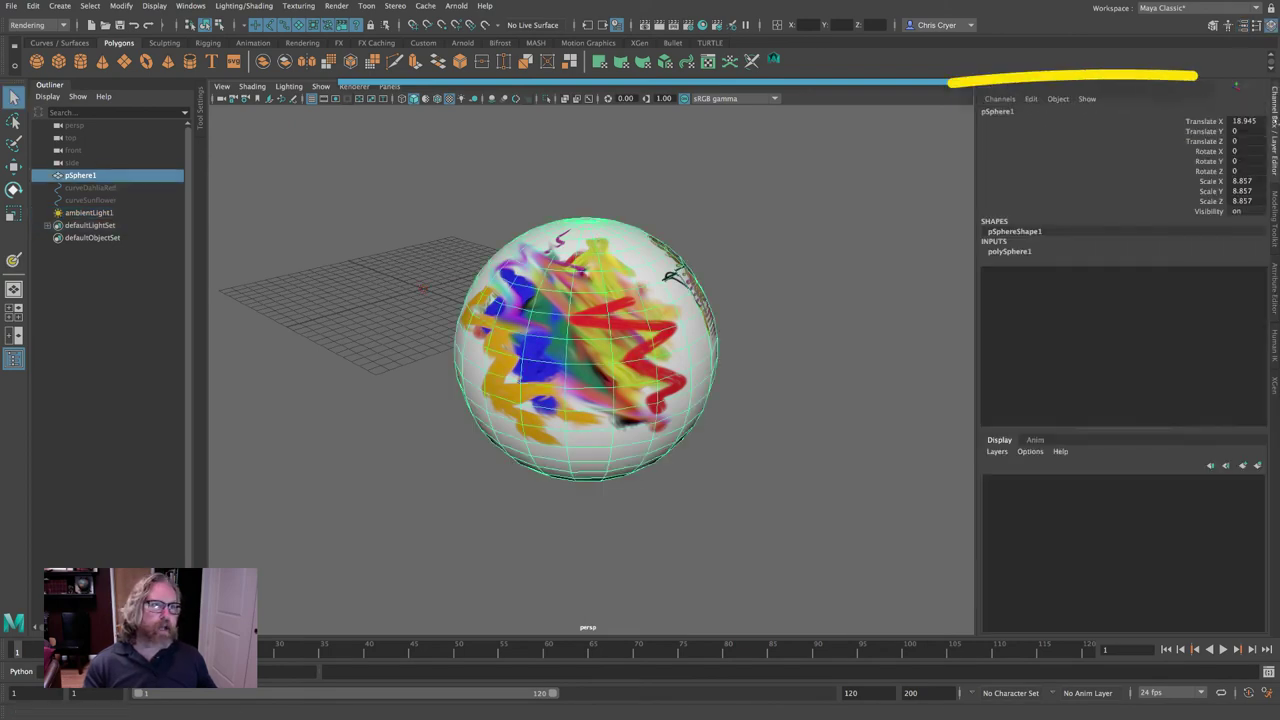
pyautogui.click(1241, 121)
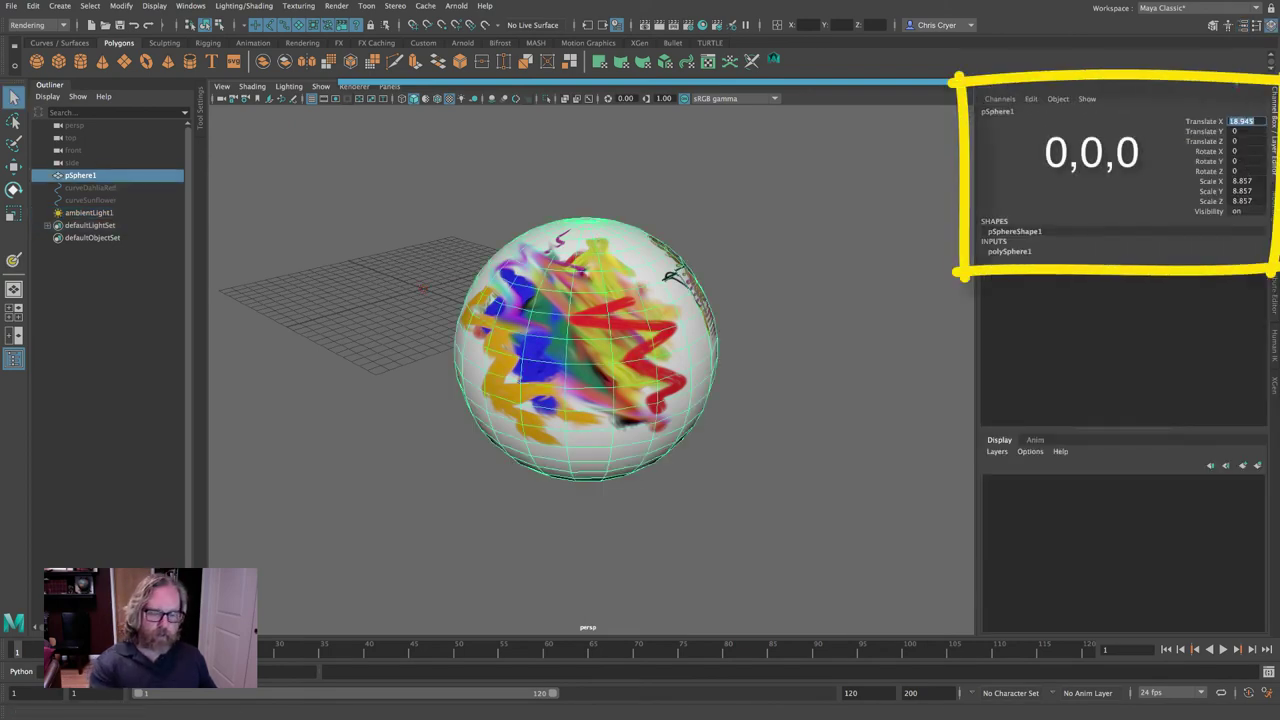
pyautogui.write('0')
pyautogui.press('Return')
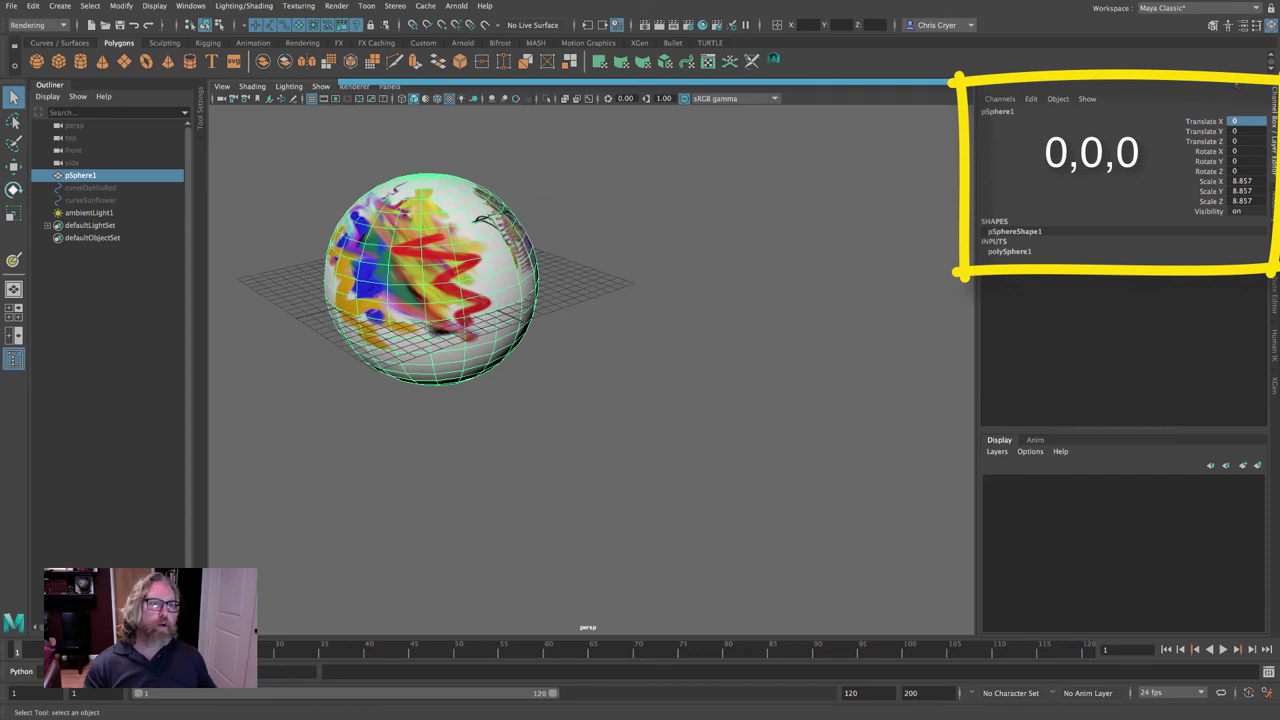
pyautogui.press('f')
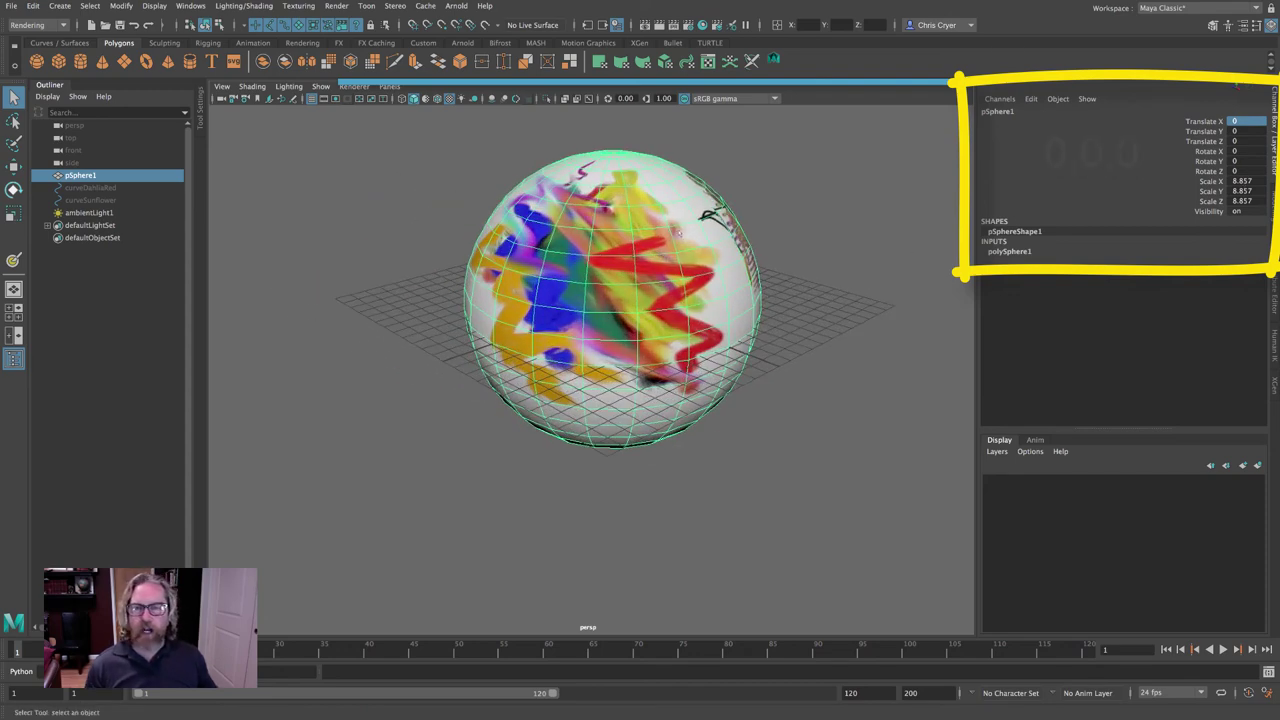
# Orbit closer and compare wireframe, shaded and textured display modes (4, 5, 6) on the sphere.
pyautogui.keyDown('alt'); pyautogui.moveTo(709, 213); pyautogui.dragTo(648, 258); pyautogui.keyUp('alt')
pyautogui.press('4')
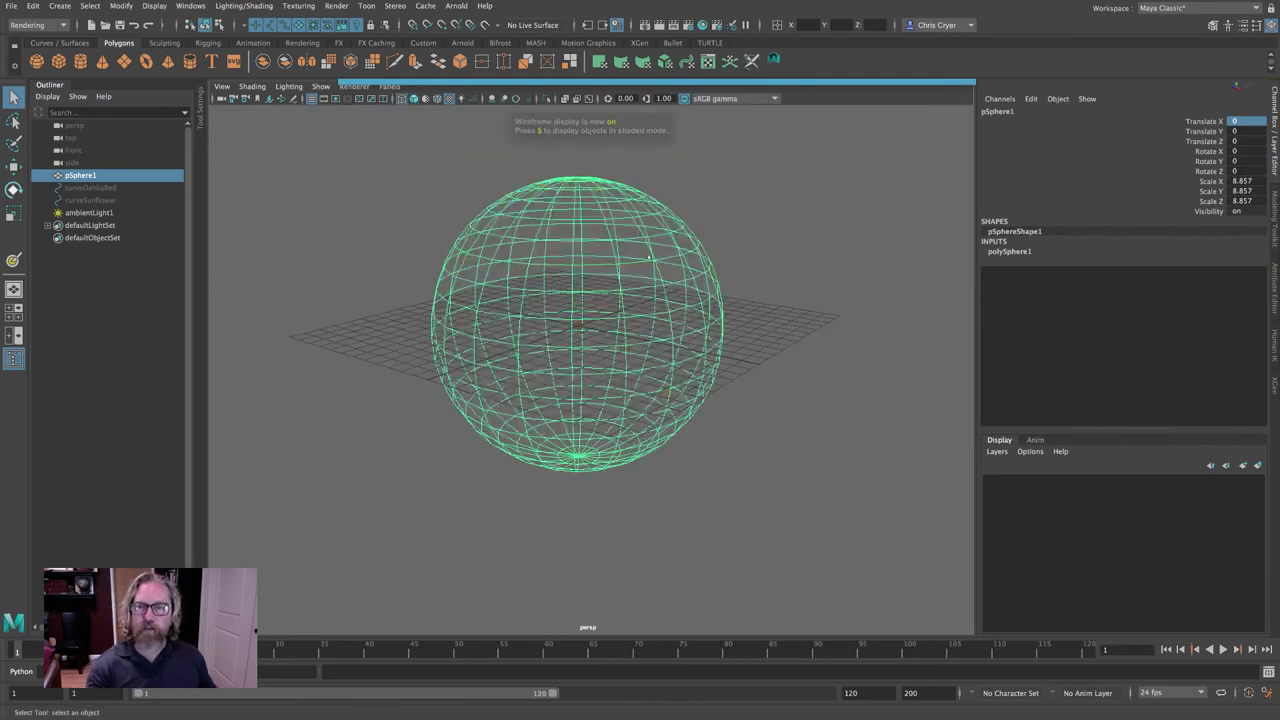
pyautogui.keyDown('alt'); pyautogui.moveTo(648, 258); pyautogui.dragTo(629, 340, button='middle'); pyautogui.keyUp('alt')
pyautogui.keyDown('alt'); pyautogui.moveTo(628, 338); pyautogui.dragTo(917, 360, button='right'); pyautogui.keyUp('alt')
pyautogui.press('5')
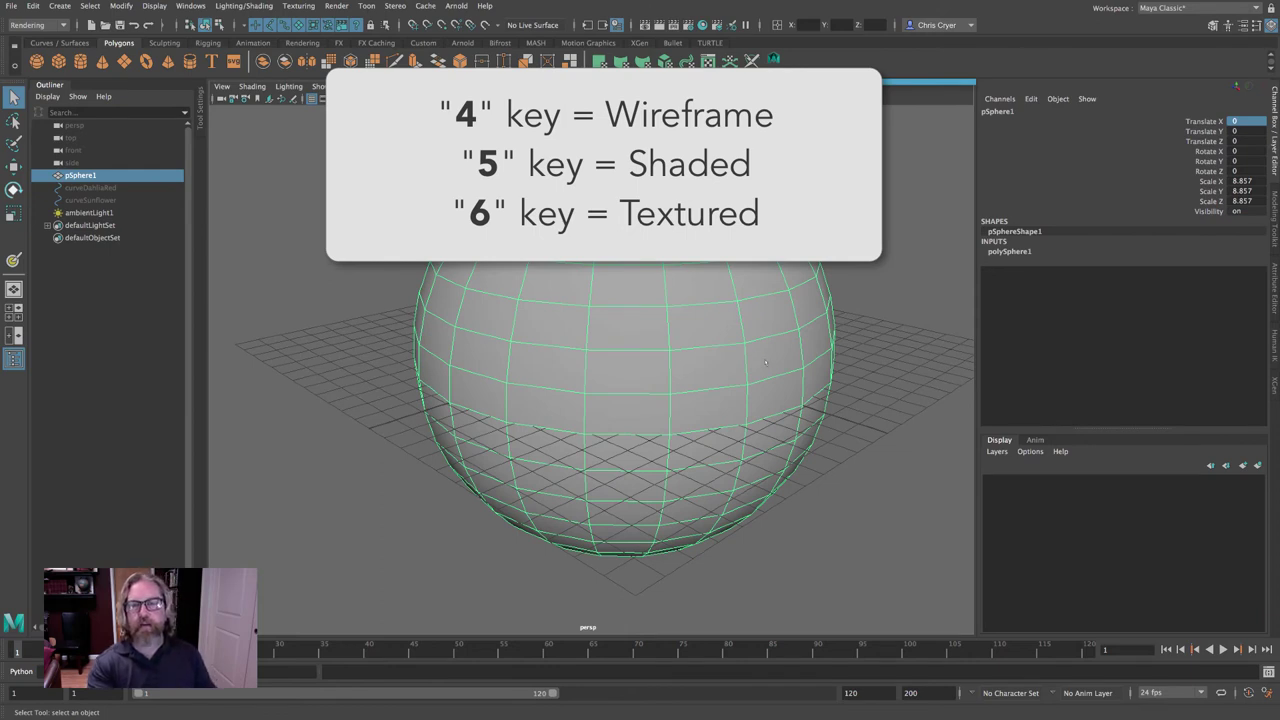
pyautogui.press('6')
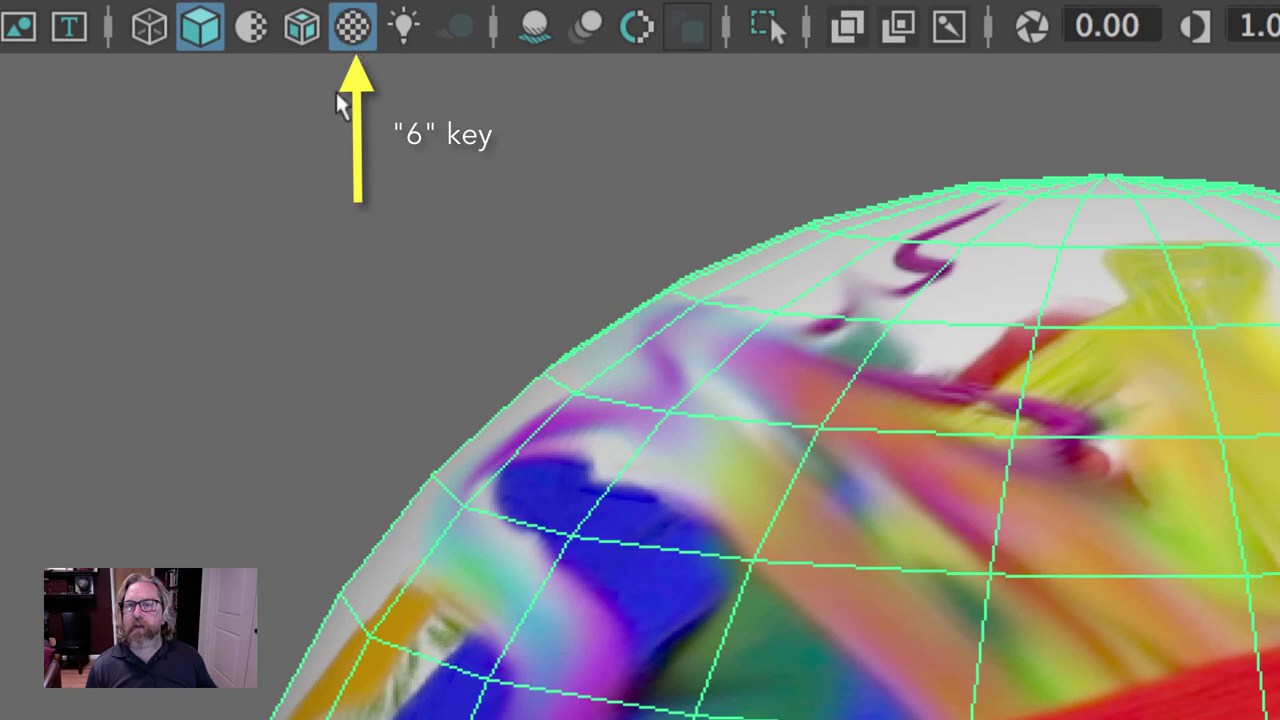
pyautogui.press('5')
pyautogui.press('6')
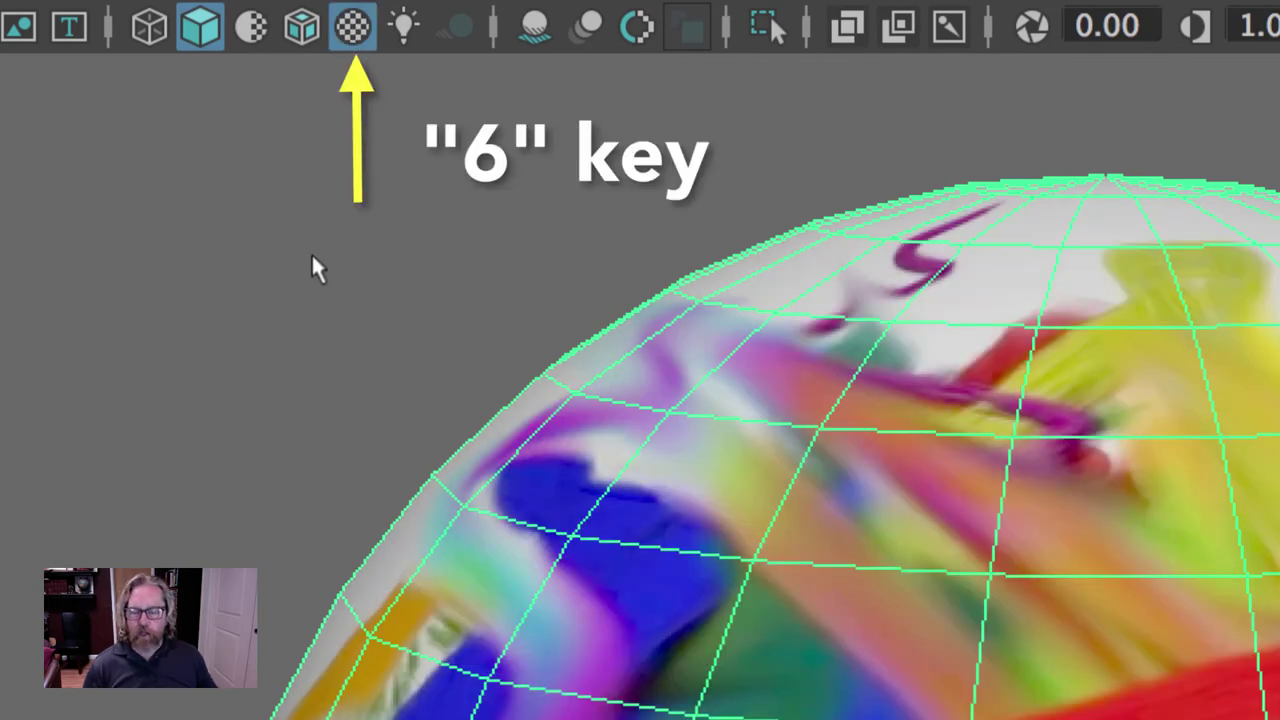
pyautogui.press('4')
pyautogui.press('5')
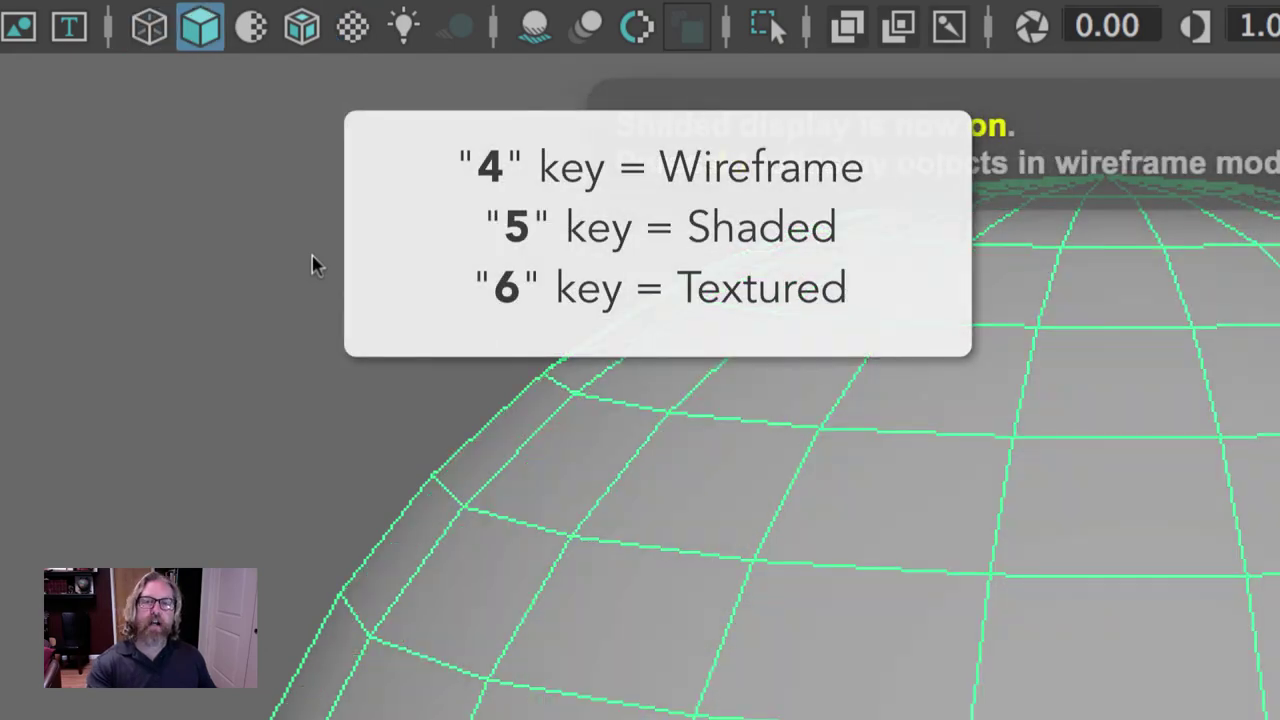
pyautogui.press('6')
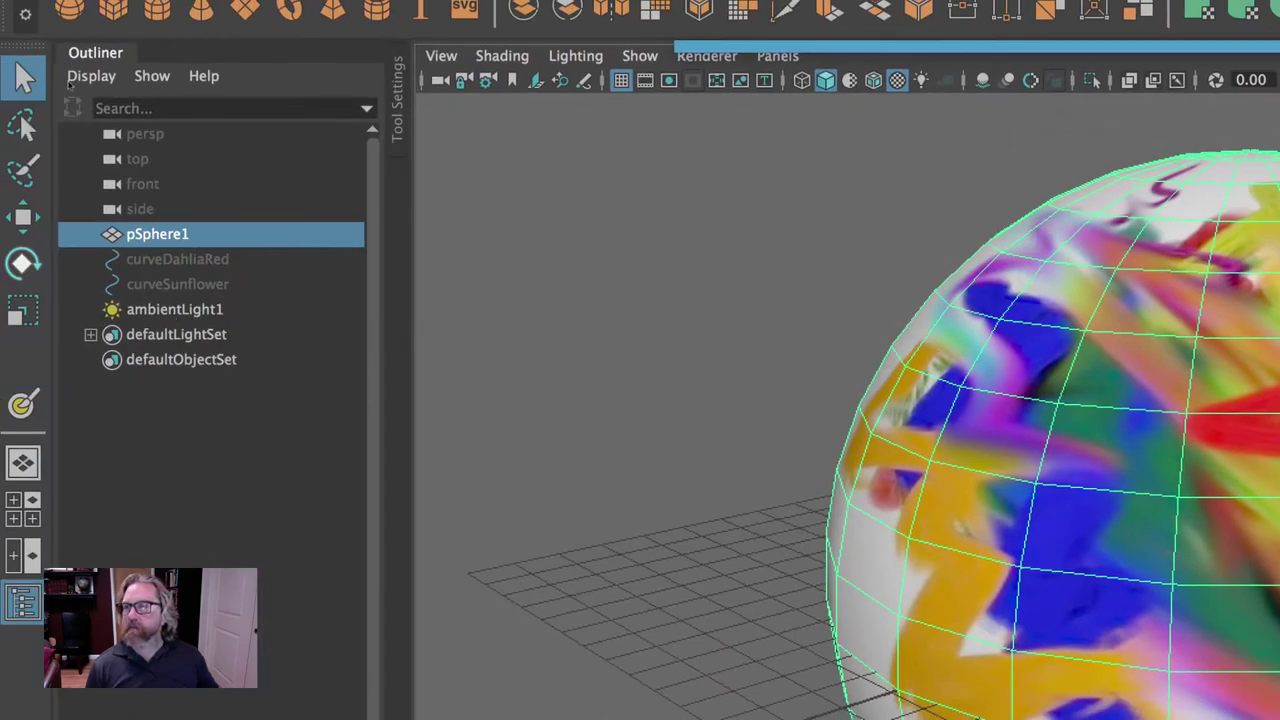
# Move ambientLight1 up and forward, then check it with a test render.
pyautogui.click(152, 309)
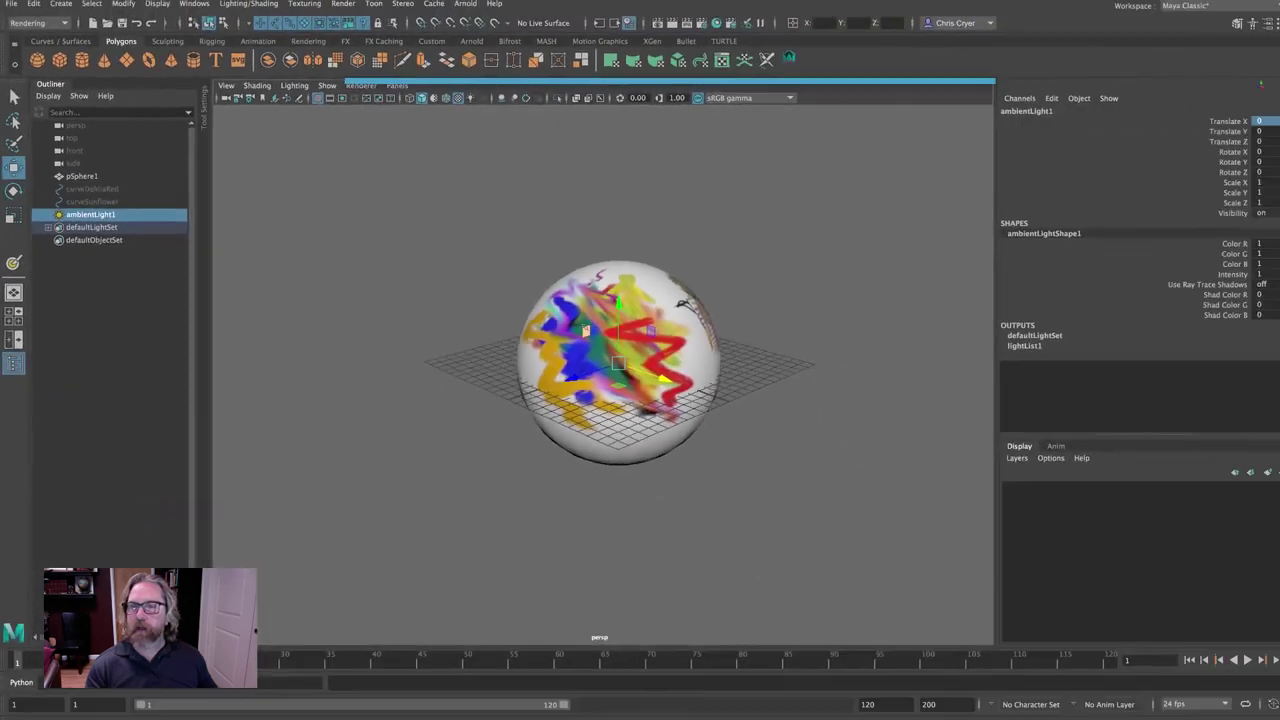
pyautogui.press('w')
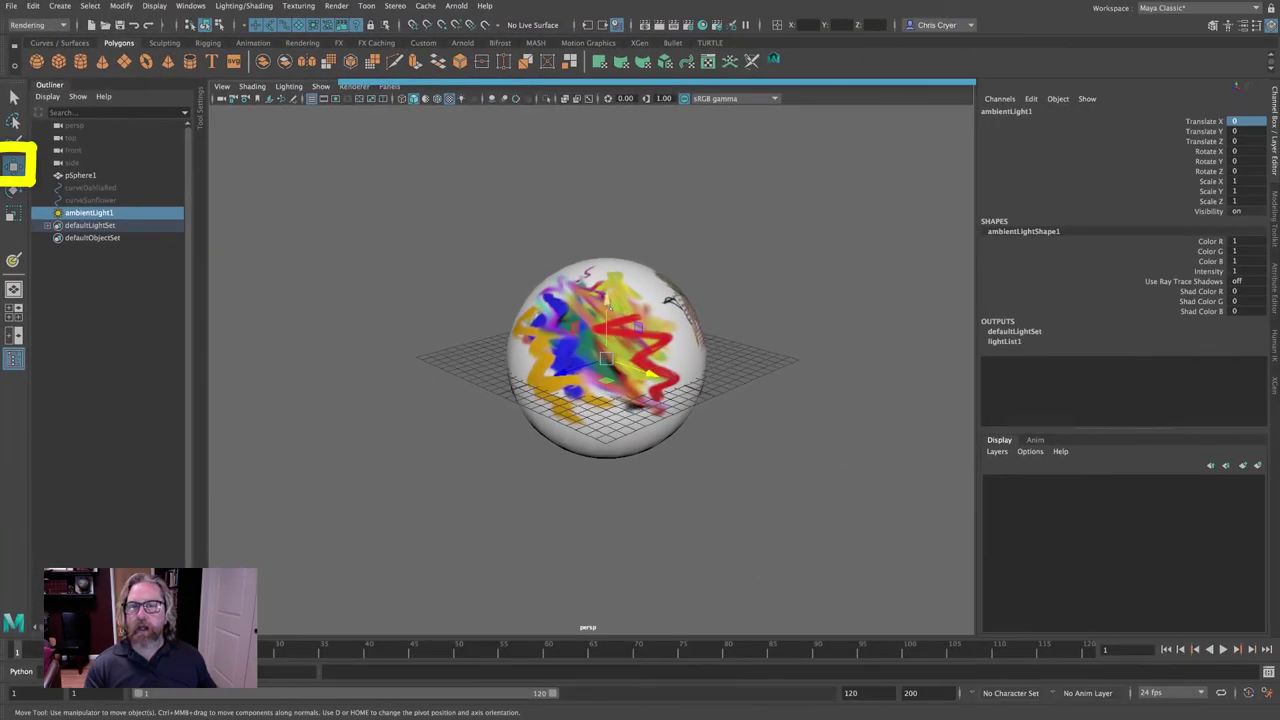
pyautogui.moveTo(606, 320); pyautogui.dragTo(520, 250)
pyautogui.scroll(4, 580, 350)
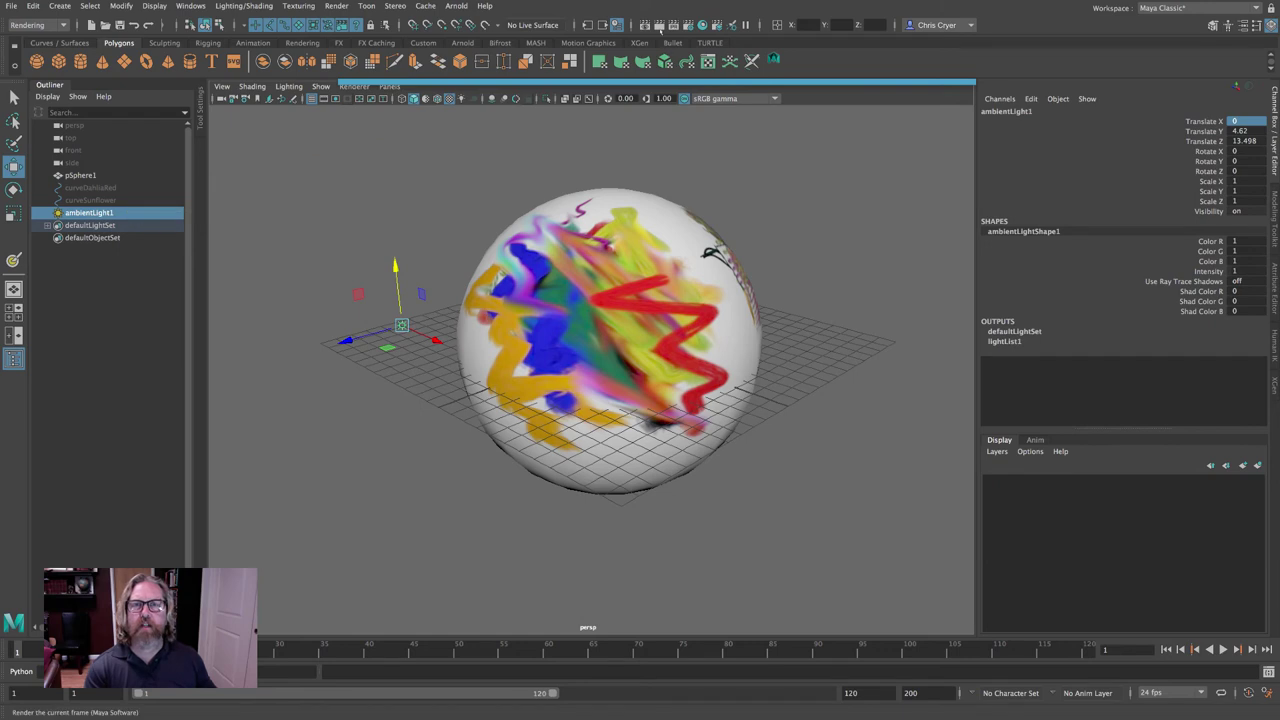
pyautogui.click(658, 24)
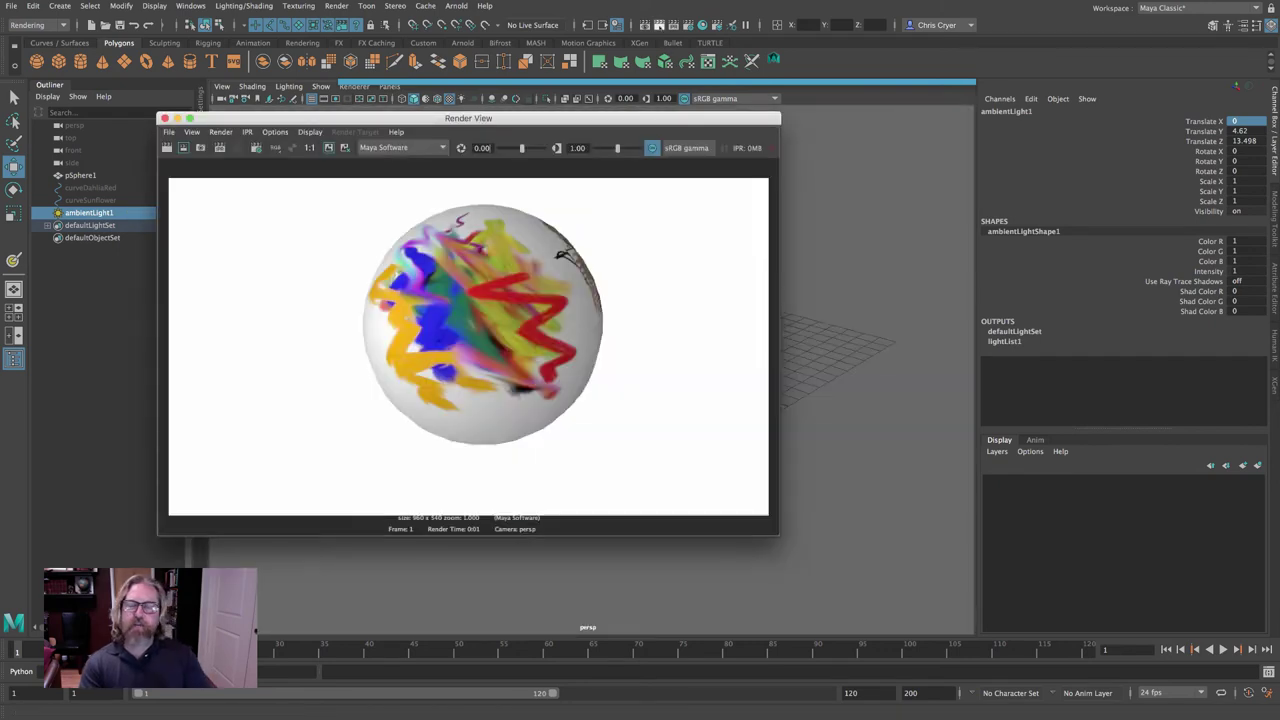
pyautogui.click(164, 118)
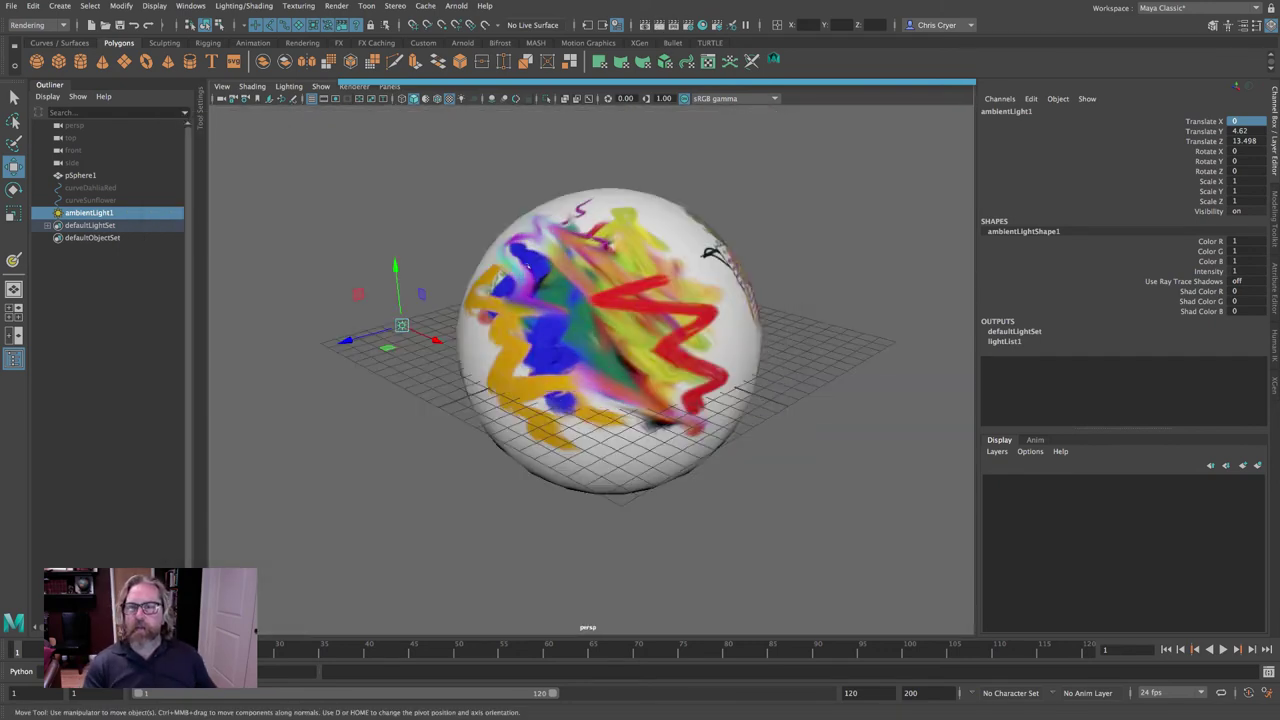
# Slide the light along X to about 10.898, 4.62, 13.498 and re-check with a test render.
pyautogui.moveTo(430, 337); pyautogui.dragTo(612, 417)
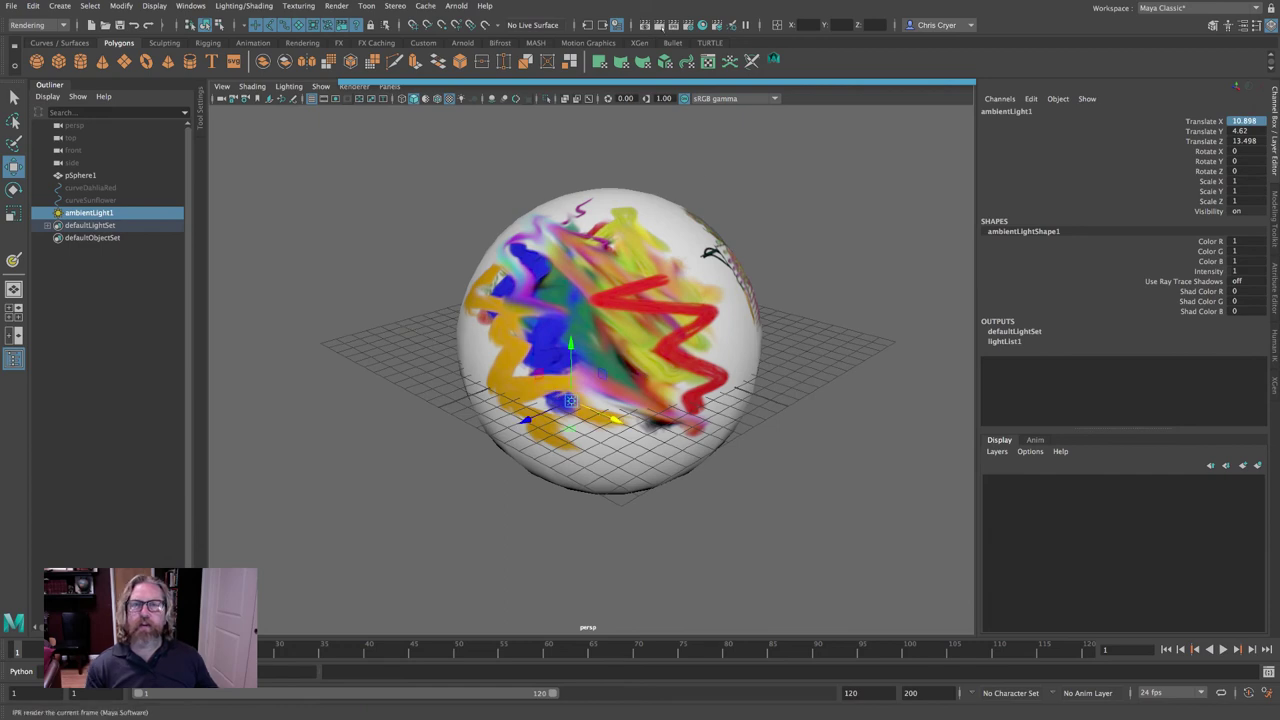
pyautogui.click(658, 24)
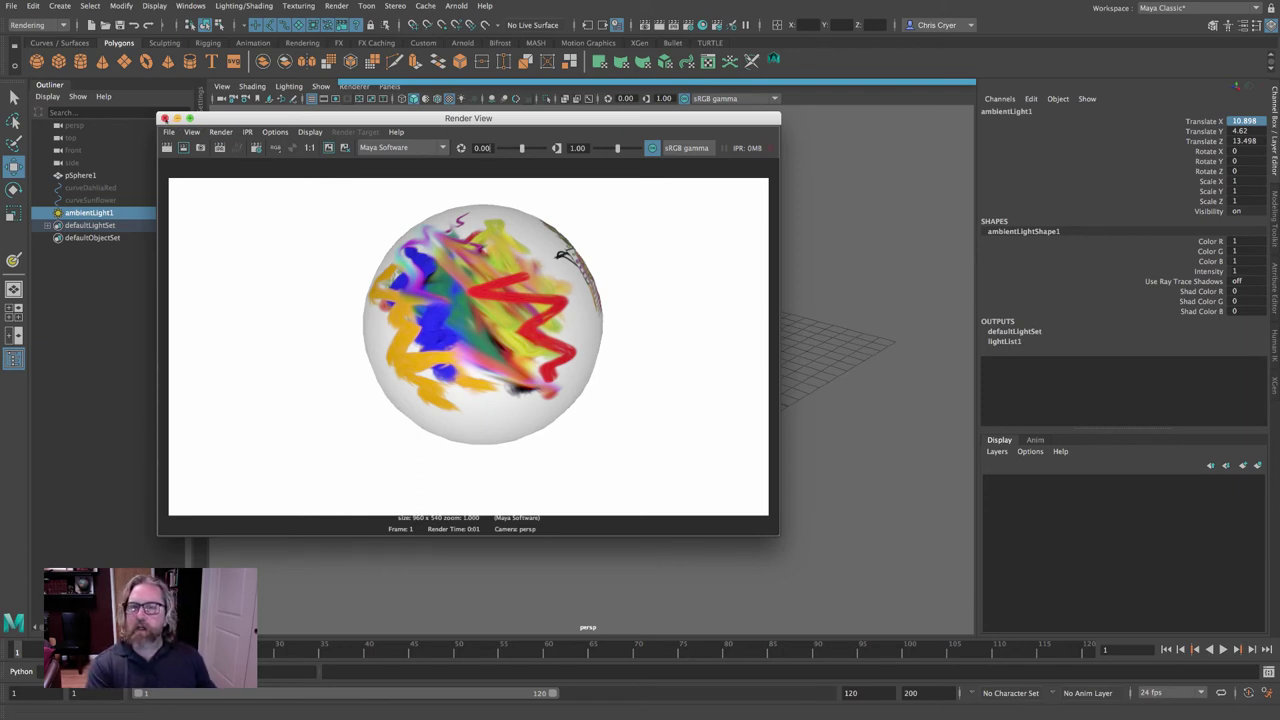
pyautogui.click(165, 118)
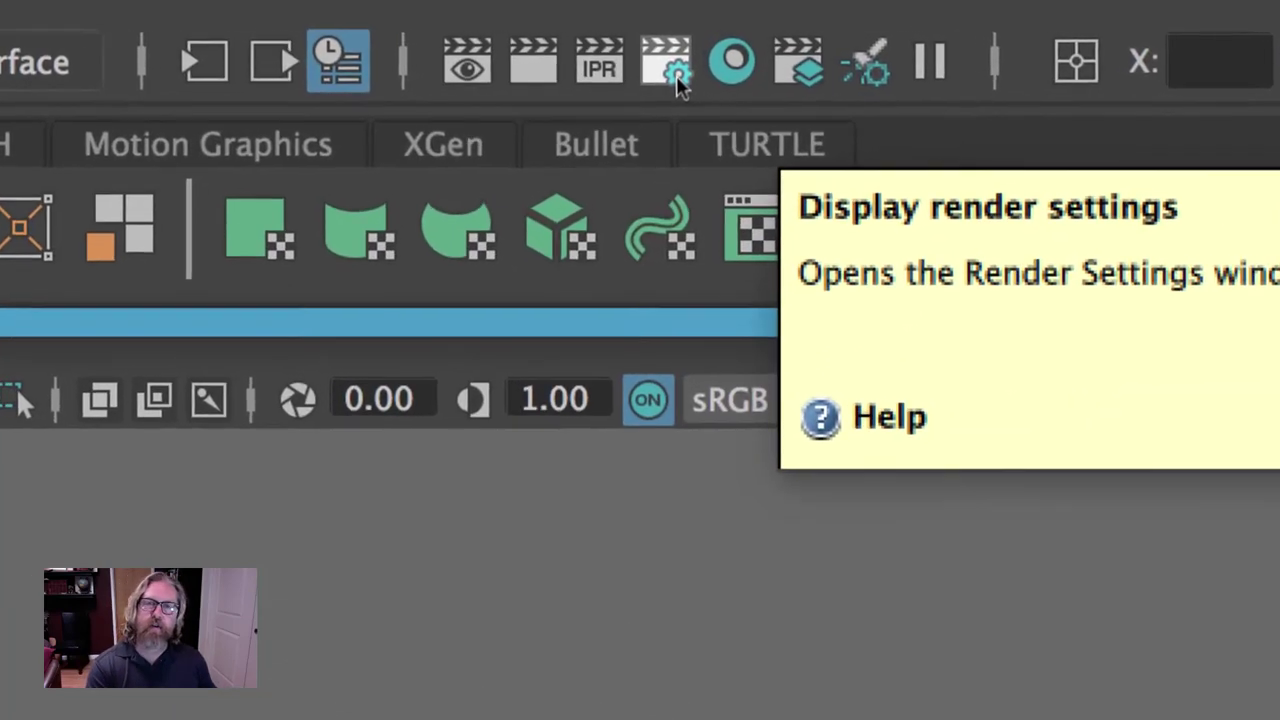
# Open Render Settings for the master layer and drop down the Render Using renderer list.
pyautogui.click(528, 66)
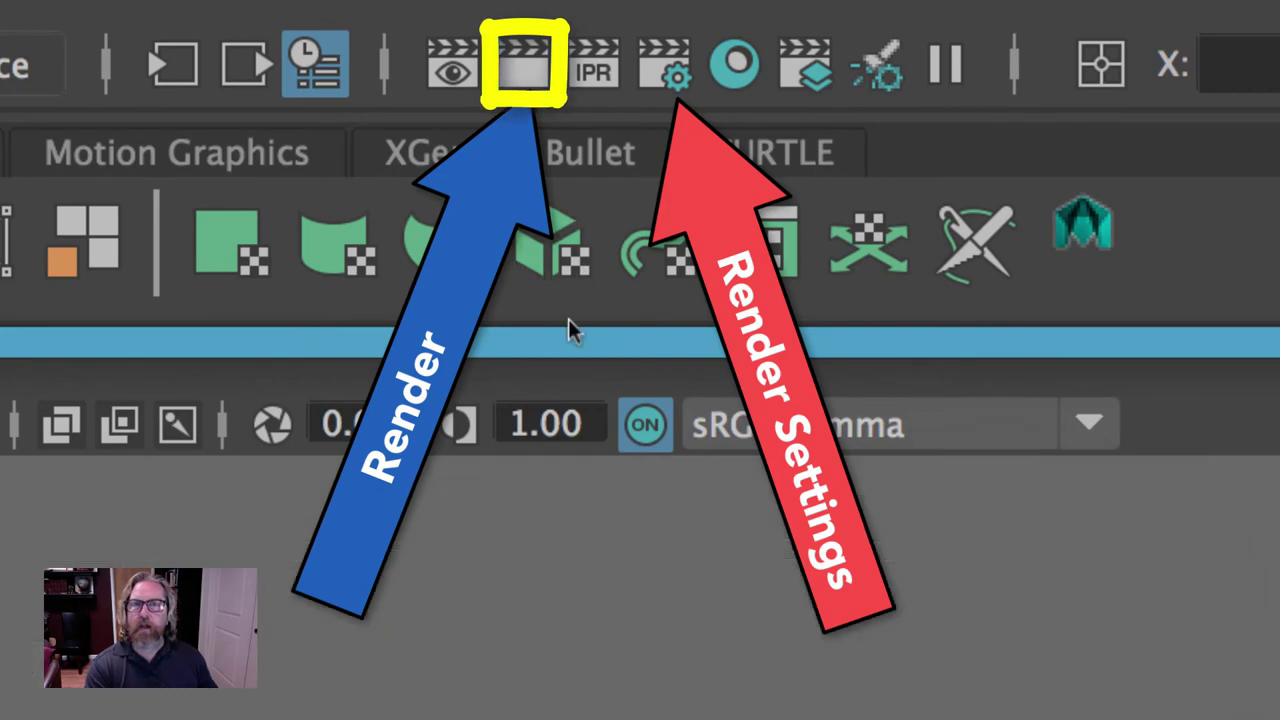
pyautogui.click(524, 62)
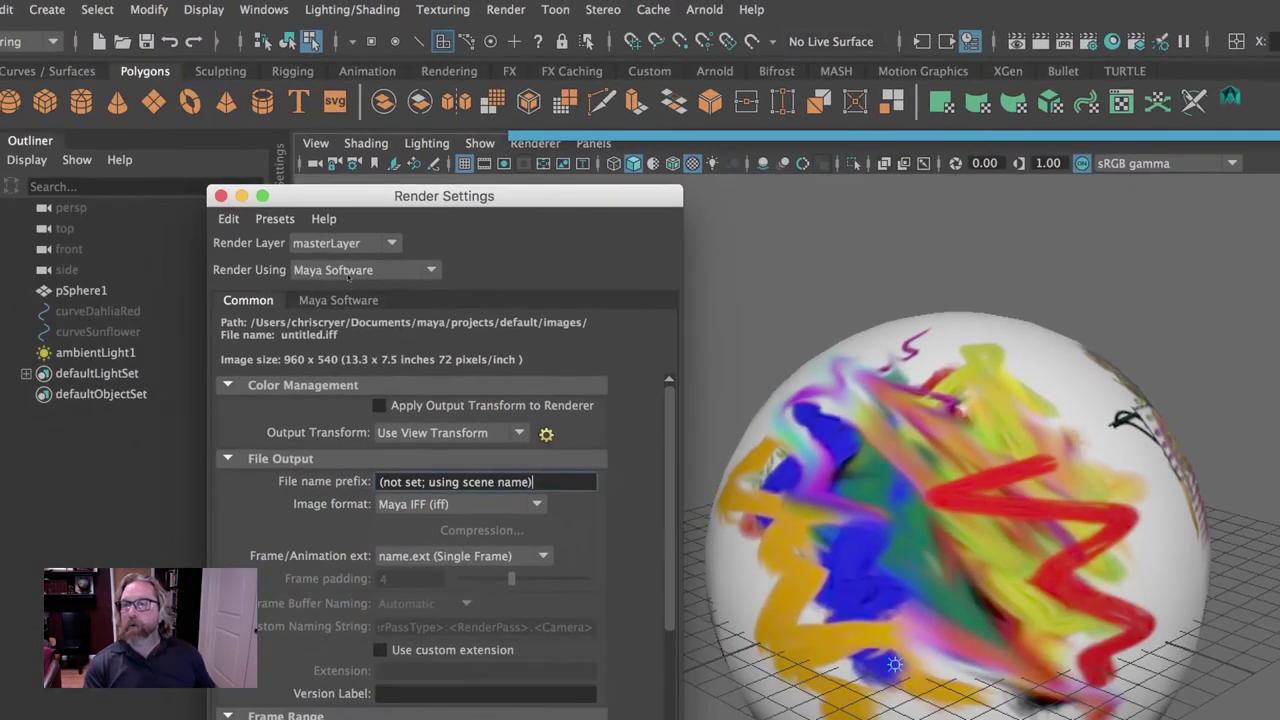
pyautogui.click(370, 271)
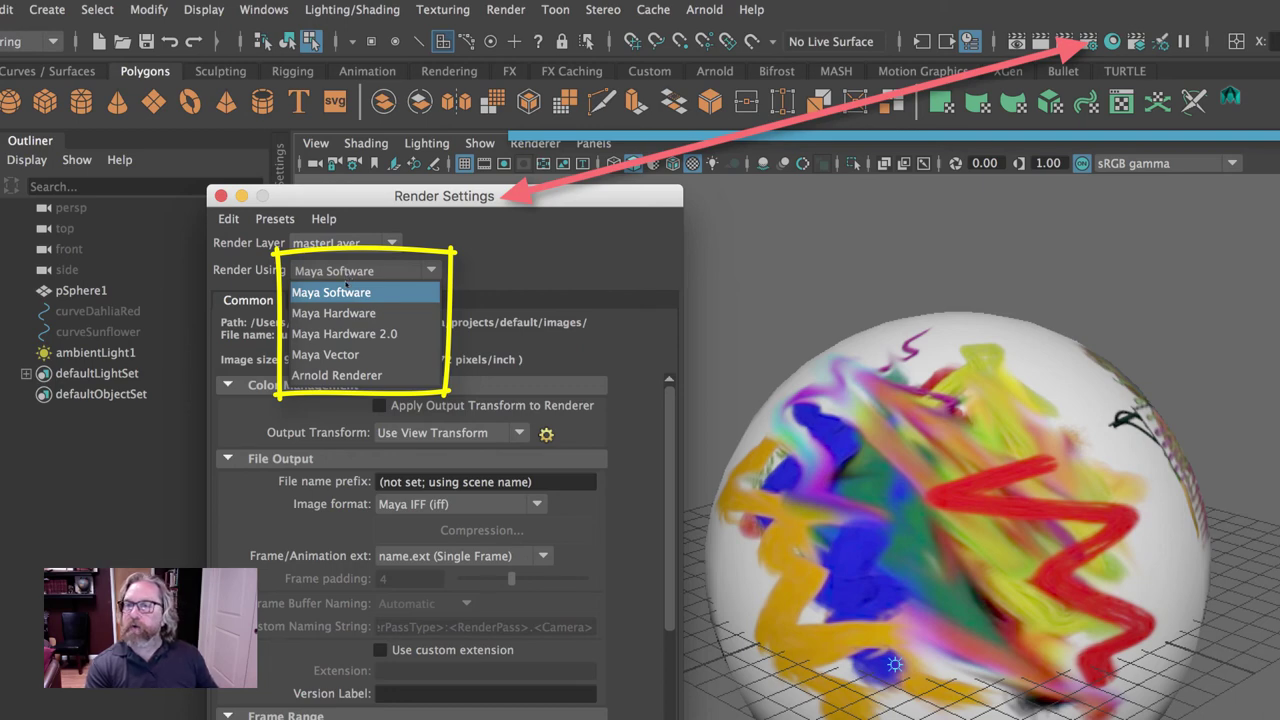
# Keep Maya Software, set anti-aliasing Quality to Production quality, and render the sphere.
pyautogui.click(340, 292)
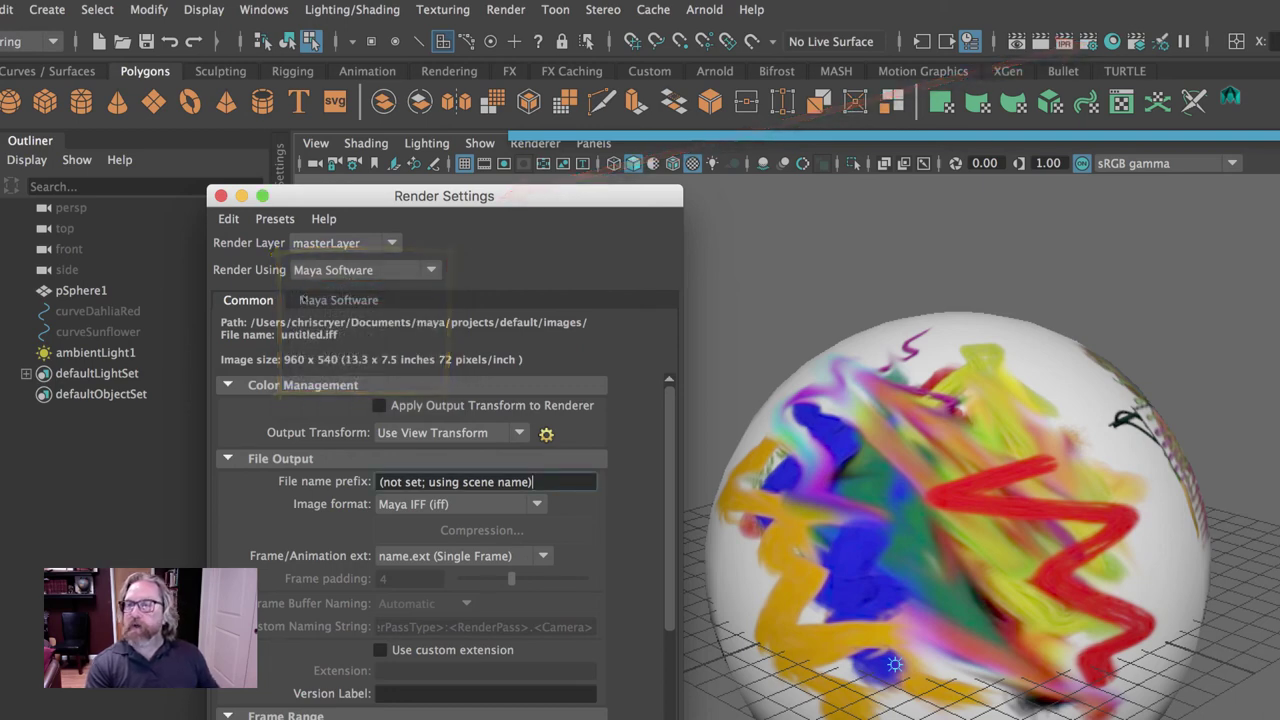
pyautogui.click(258, 301)
pyautogui.click(356, 301)
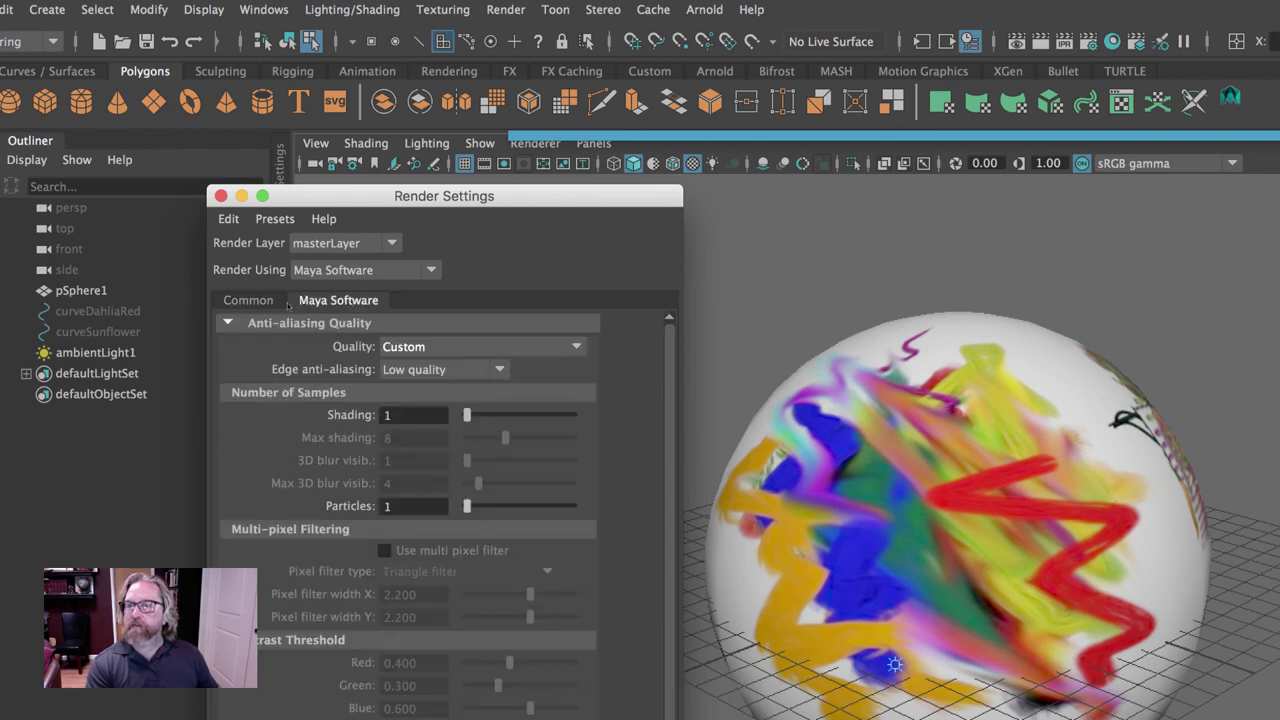
pyautogui.click(449, 347)
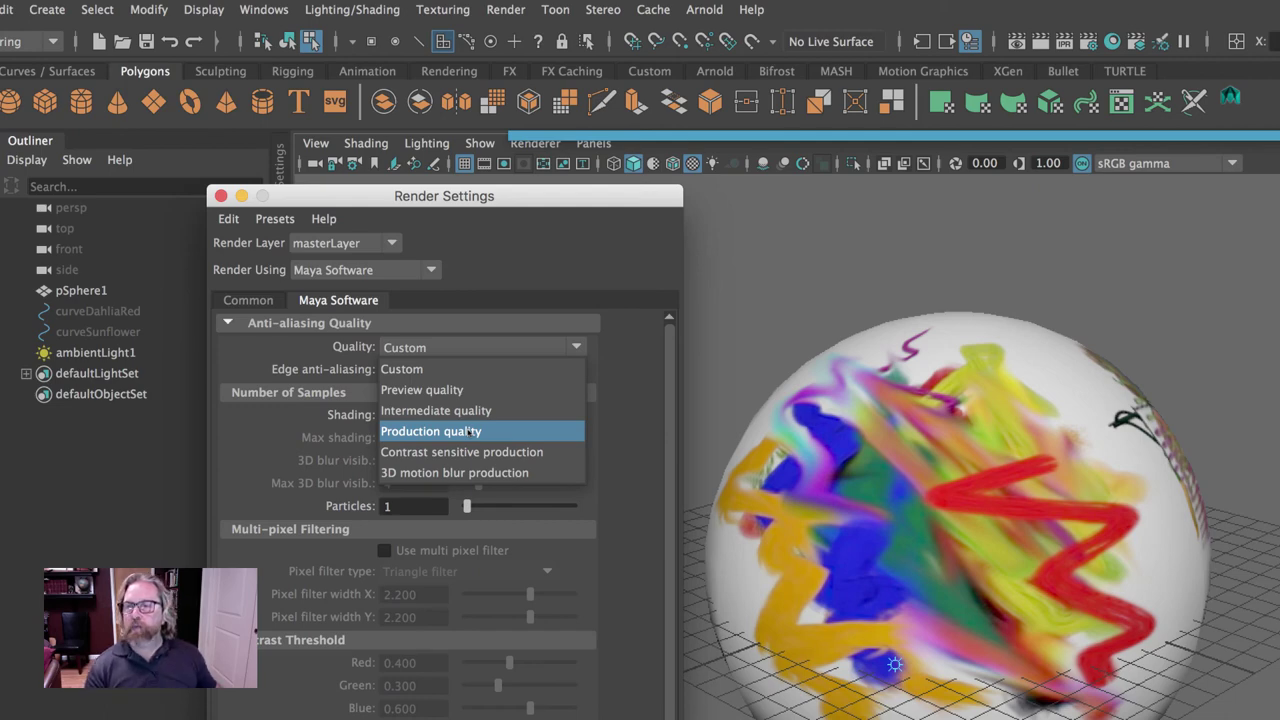
pyautogui.click(470, 431)
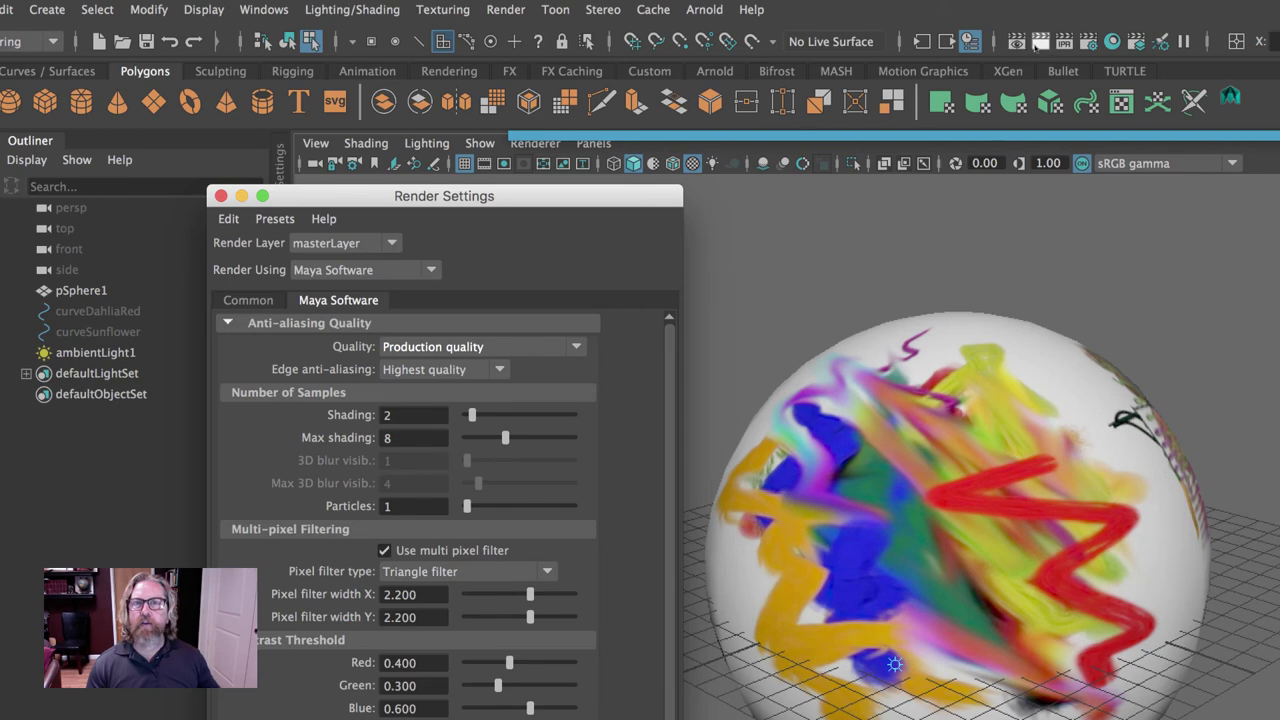
pyautogui.click(1040, 42)
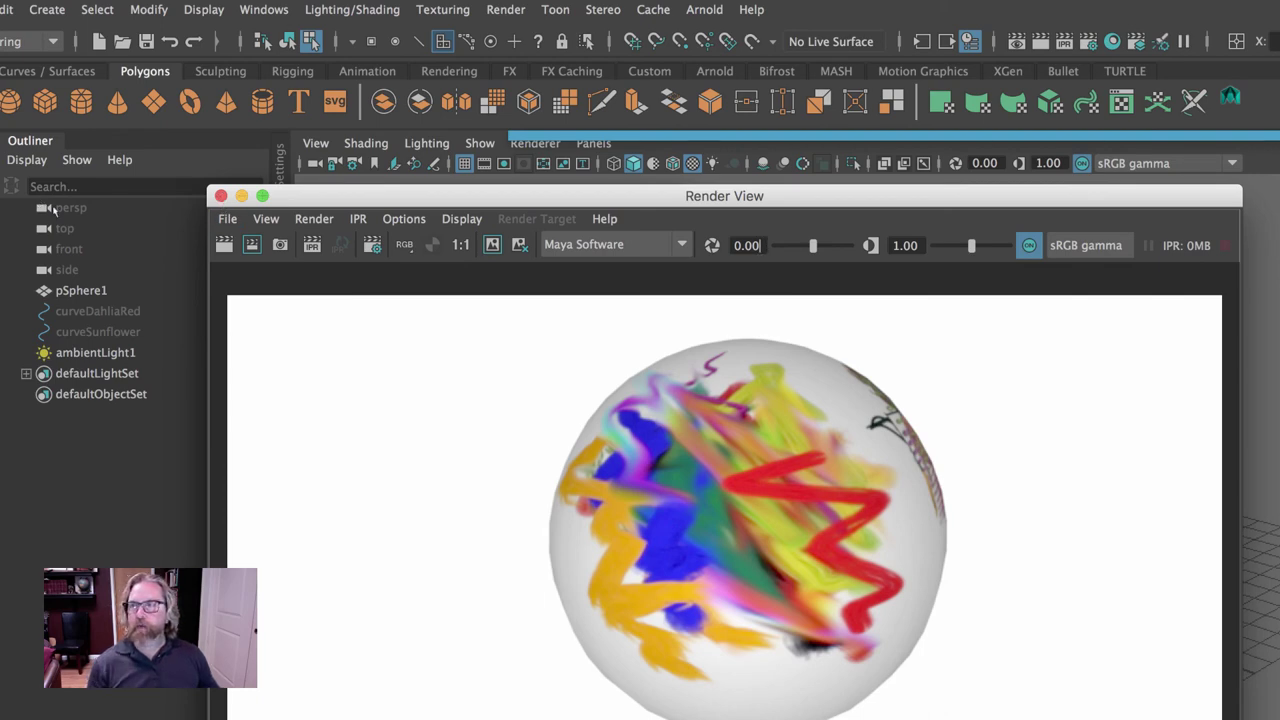
# Check persp's Background Color is white, close Render Settings, and orbit and zoom toward the sphere.
pyautogui.click(60, 208)
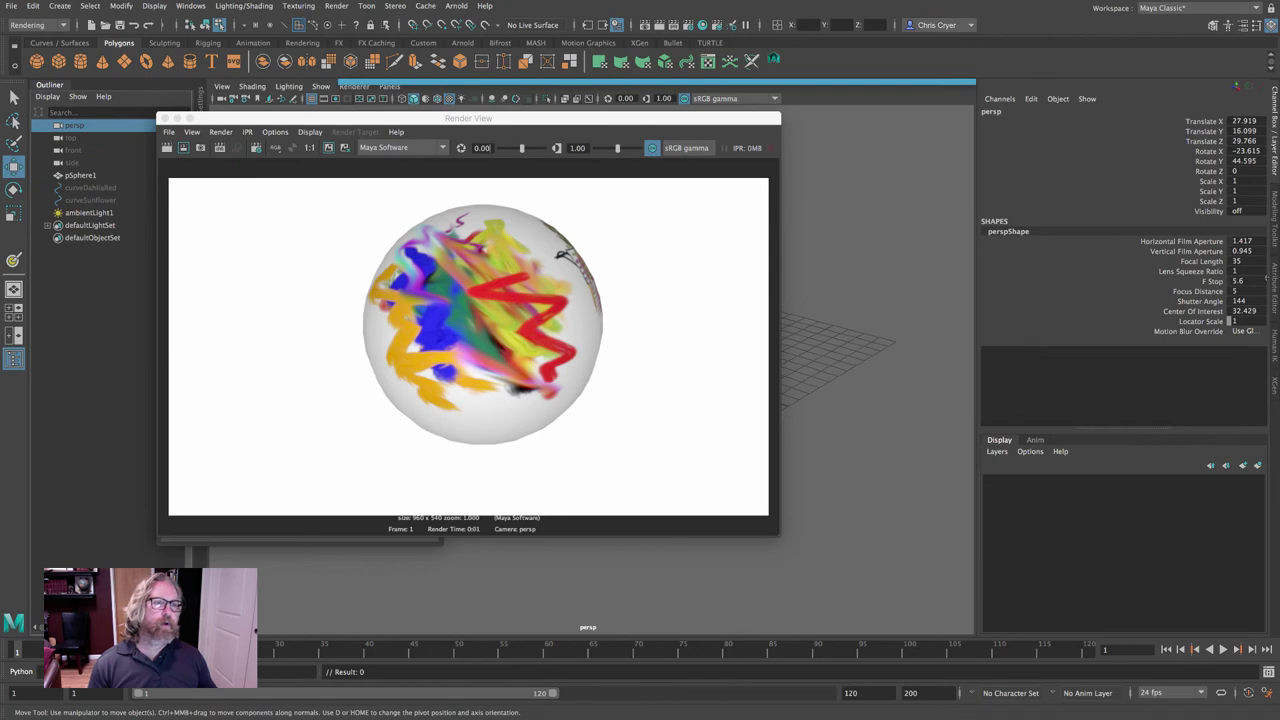
pyautogui.hotkey('ctrl', 'a')
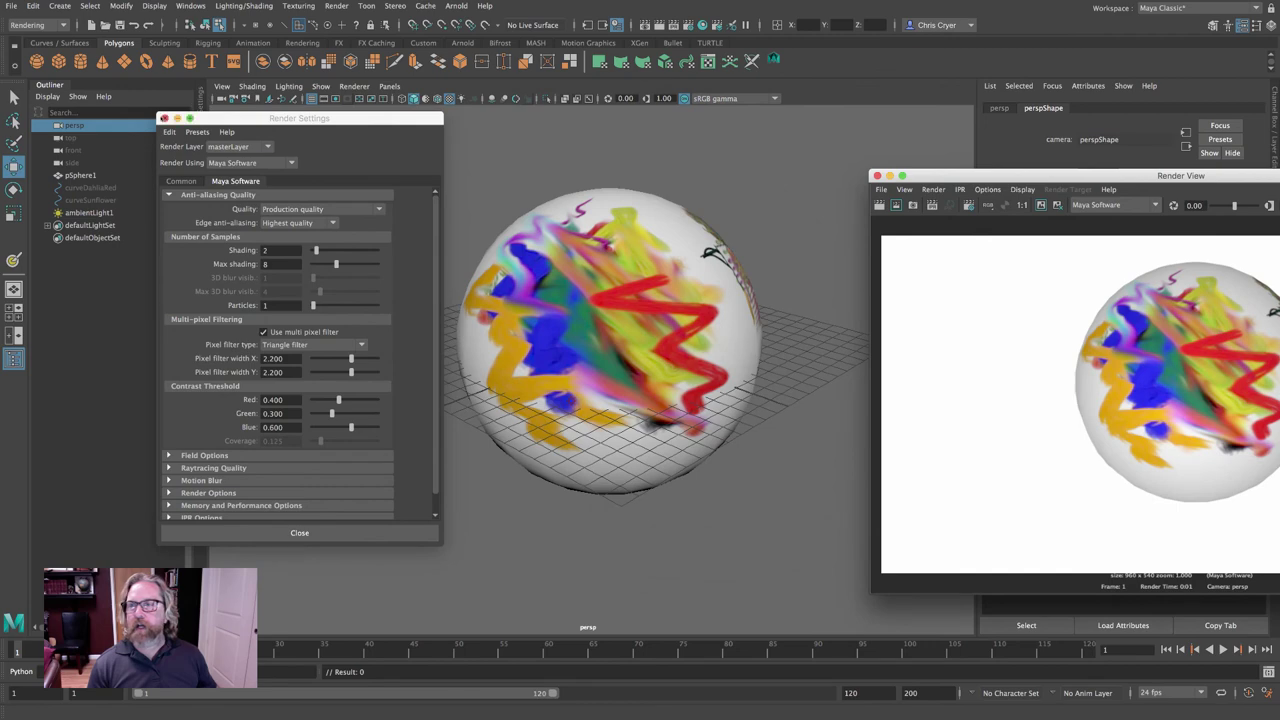
pyautogui.click(164, 118)
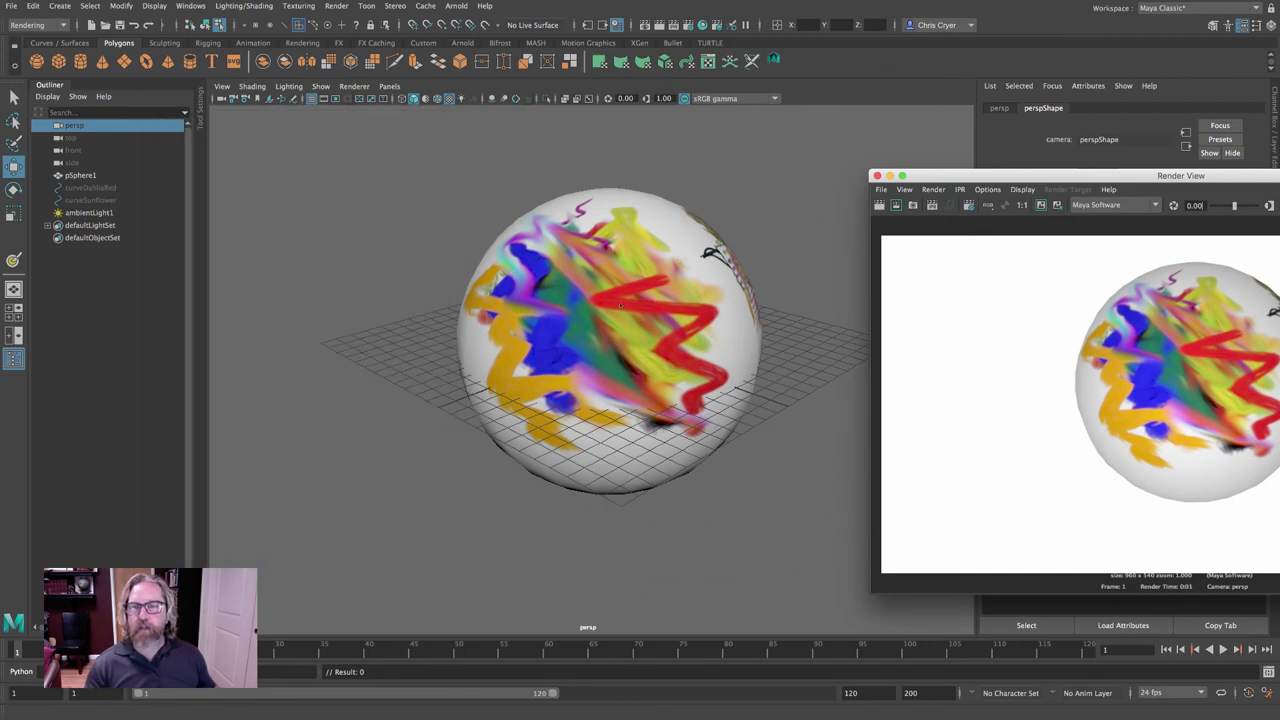
pyautogui.keyDown('alt'); pyautogui.moveTo(620, 305); pyautogui.dragTo(723, 380); pyautogui.keyUp('alt')
pyautogui.click(513, 363)
pyautogui.scroll(4, 723, 380)
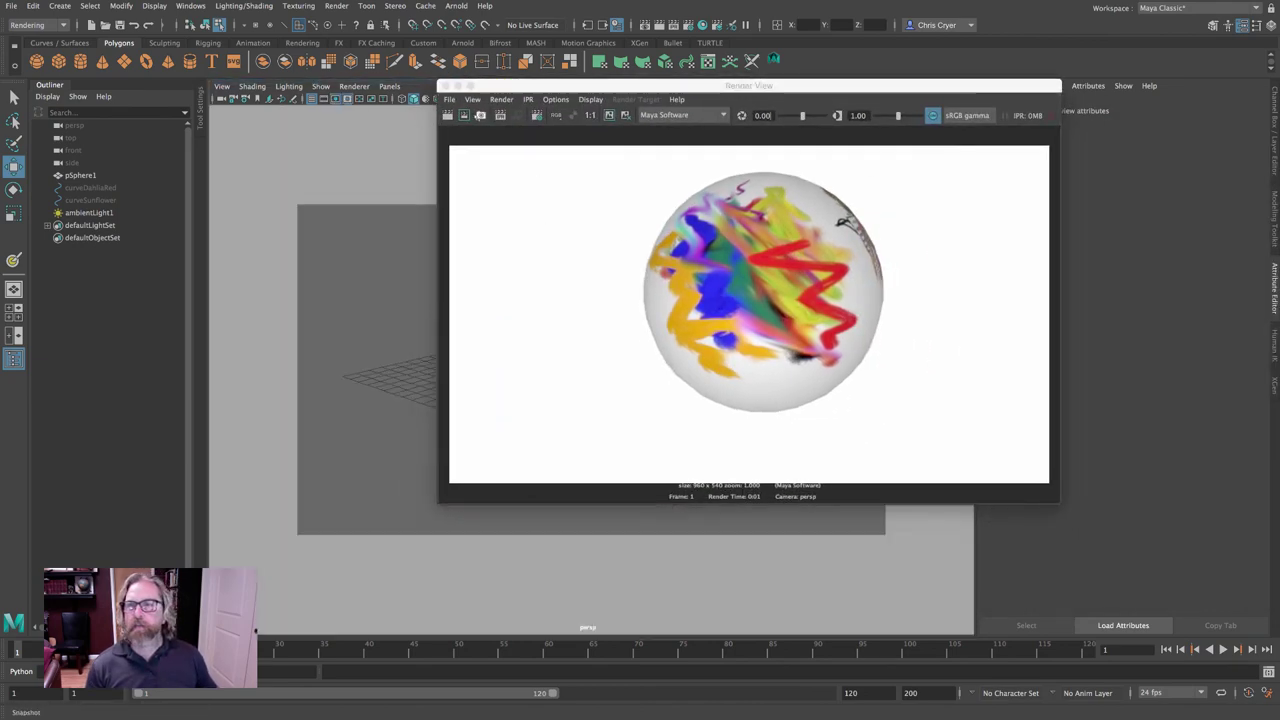
# Re-render a zoomed-out view for comparison, dolly back in on the sphere, and reopen Render Settings.
pyautogui.moveTo(470, 86); pyautogui.dragTo(805, 122)
pyautogui.scroll(-5, 244, 293)
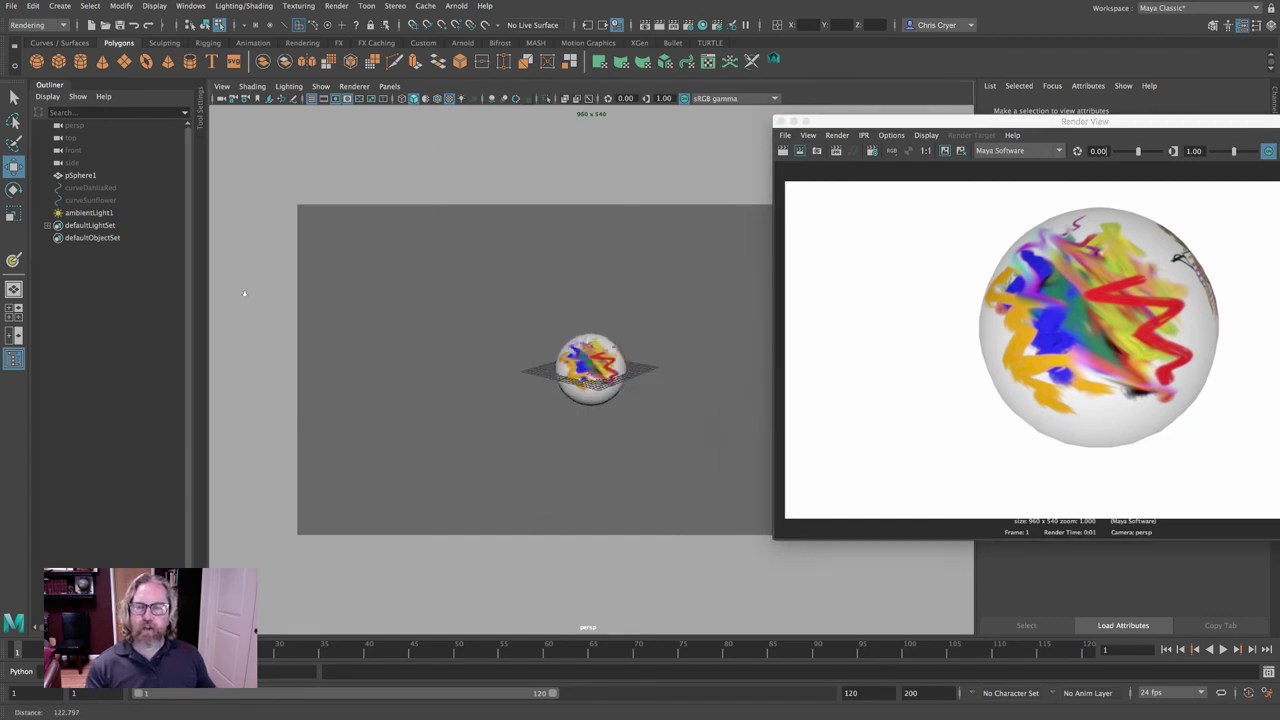
pyautogui.scroll(-3, 244, 293)
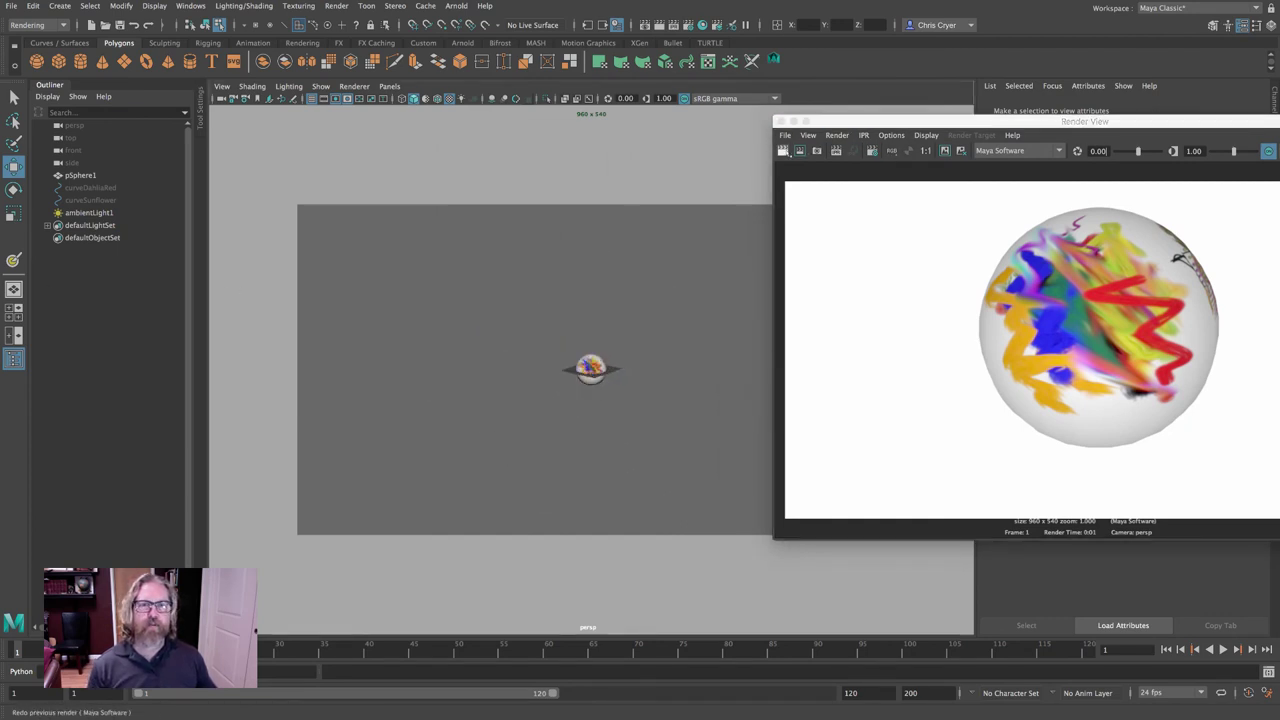
pyautogui.click(783, 150)
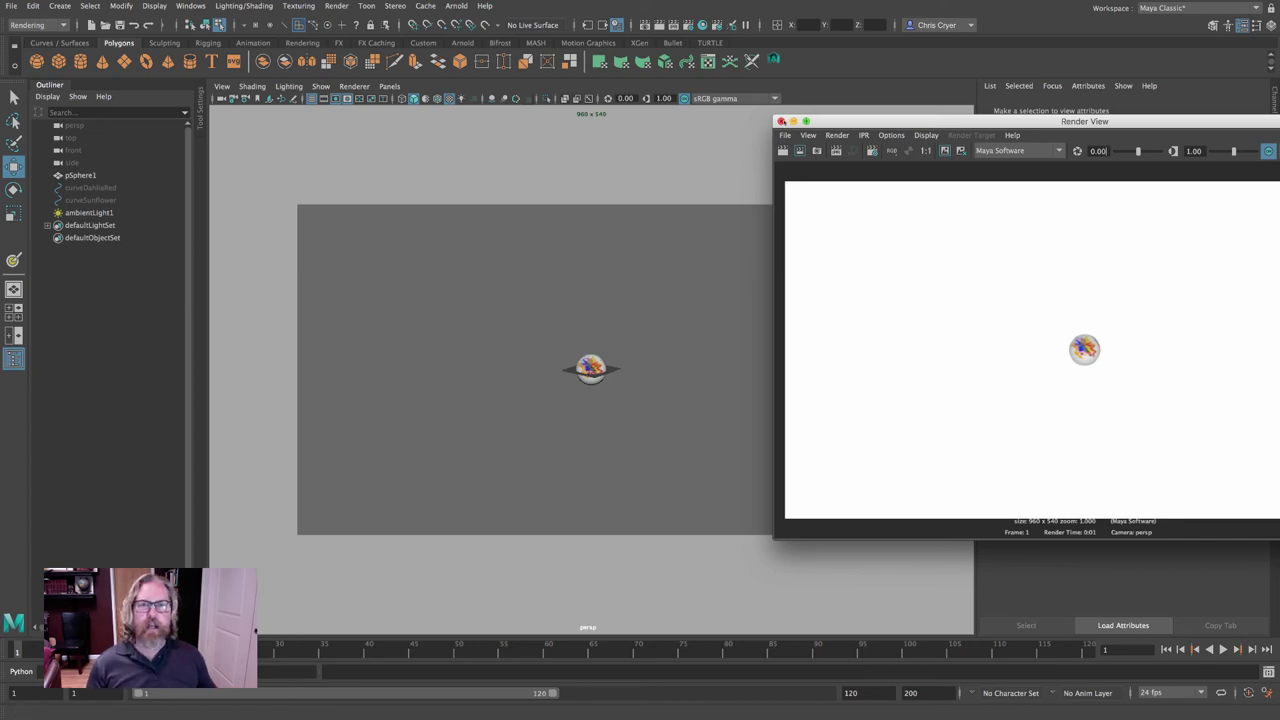
pyautogui.click(781, 121)
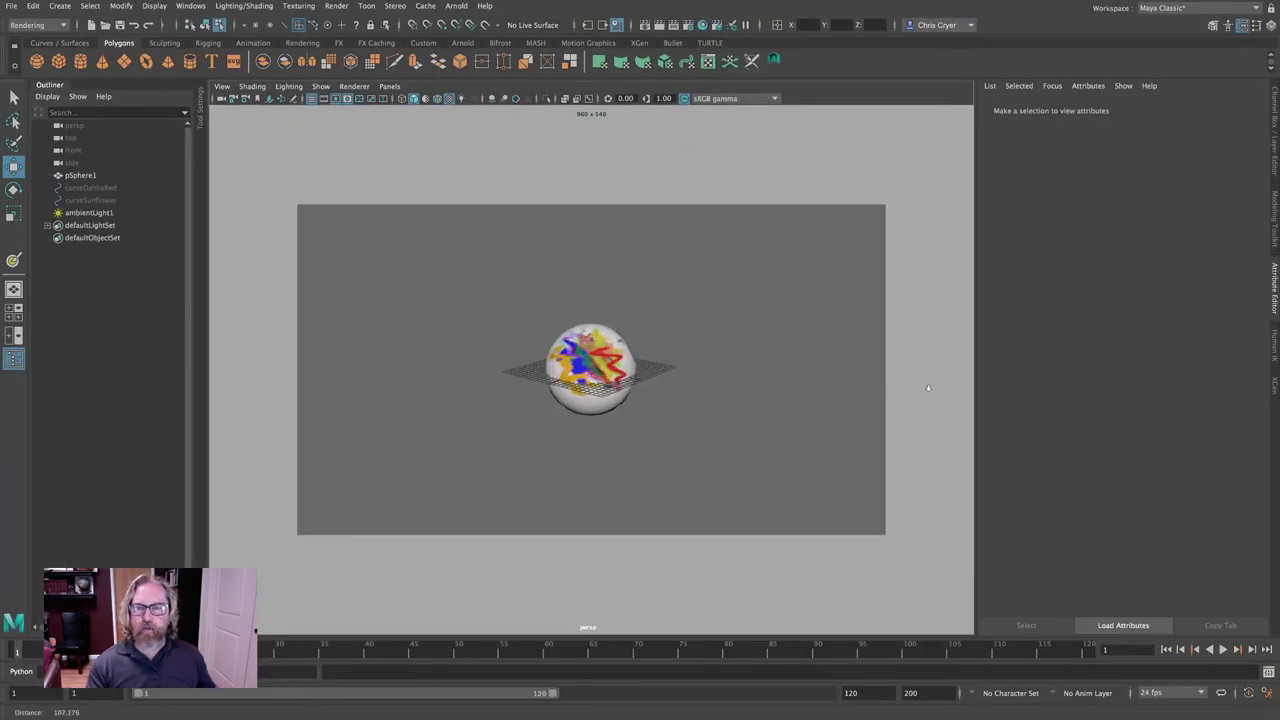
pyautogui.scroll(5, 928, 388)
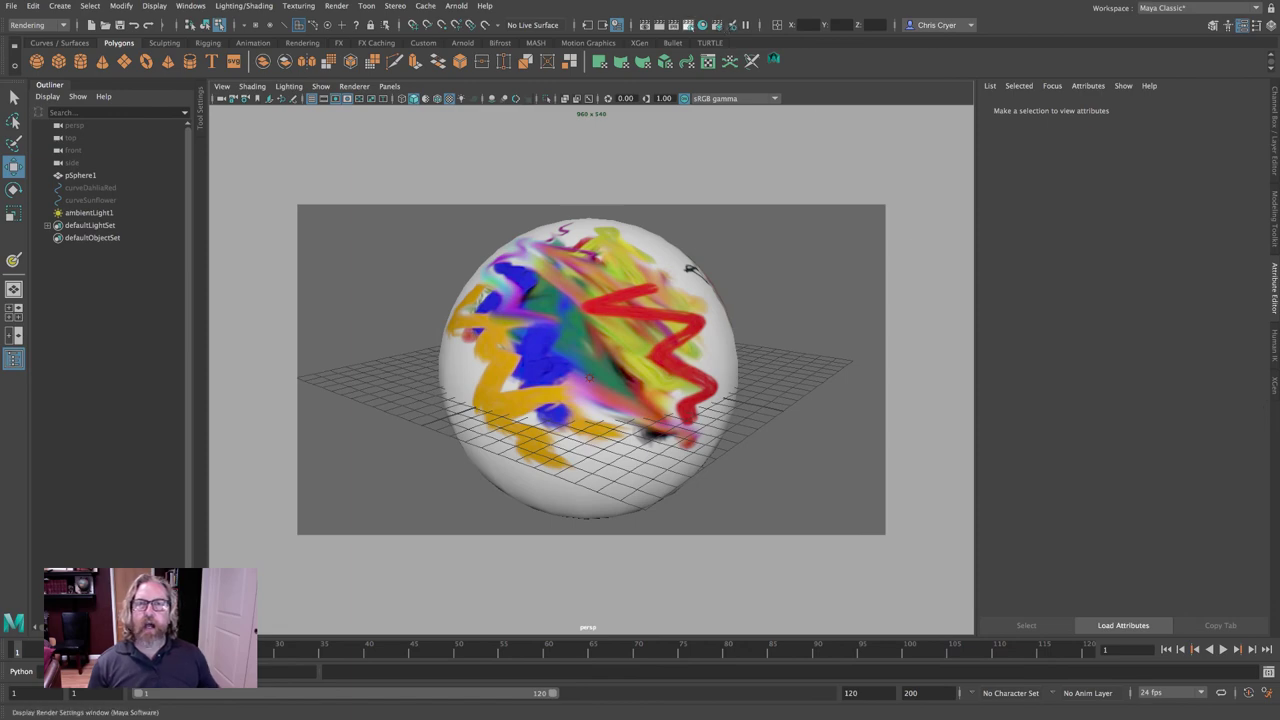
pyautogui.click(688, 25)
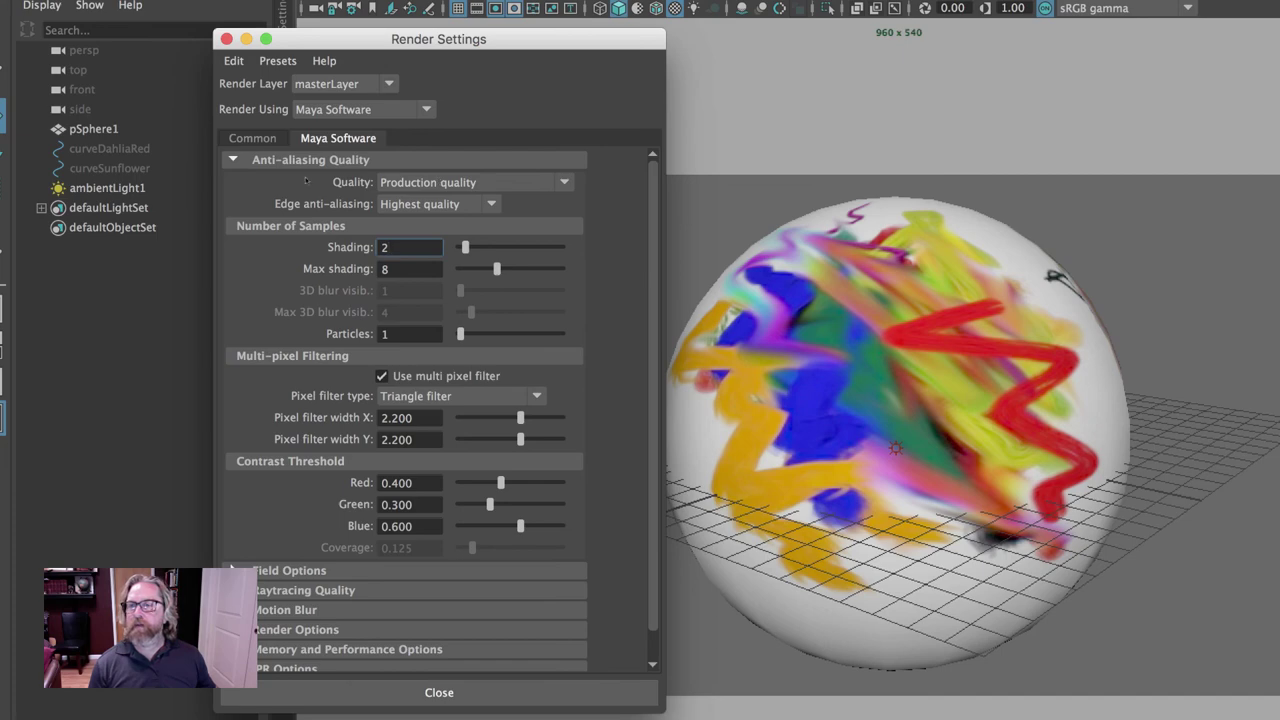
# Set the Common tab image size preset to 2k Square (2048 × 2048) and close Render Settings.
pyautogui.click(252, 138)
pyautogui.scroll(-10, 553, 348)
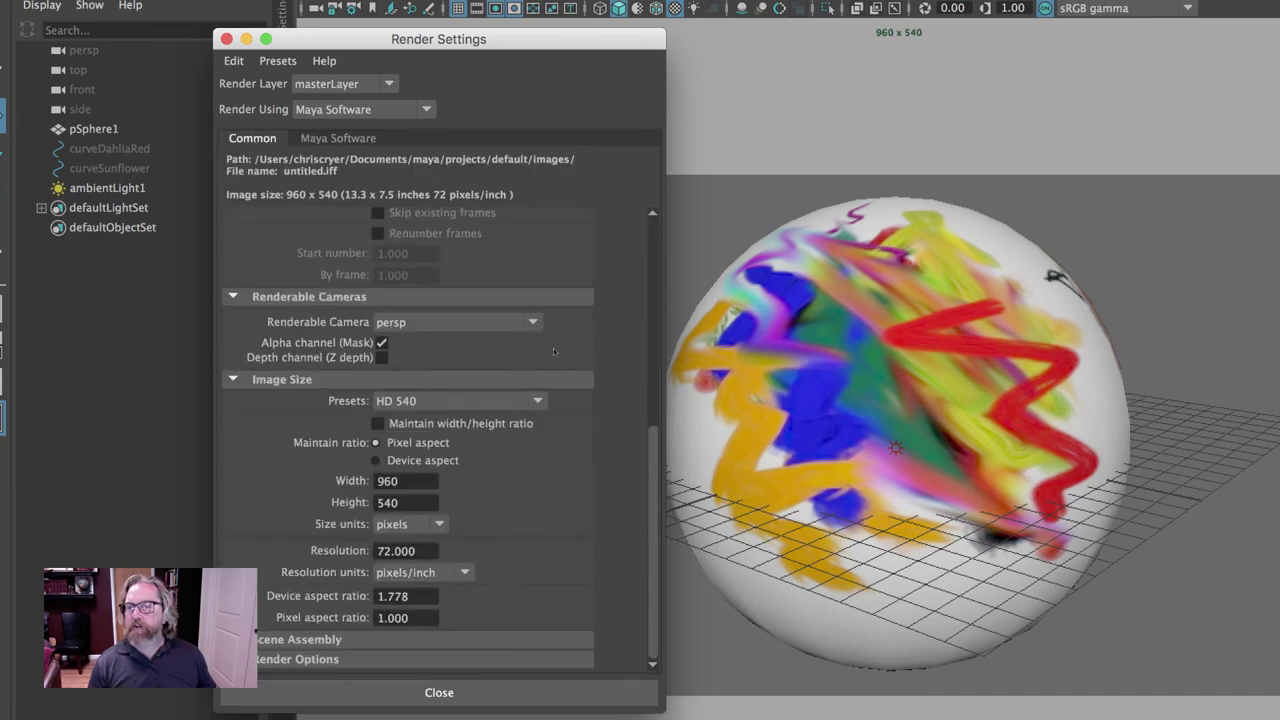
pyautogui.click(436, 401)
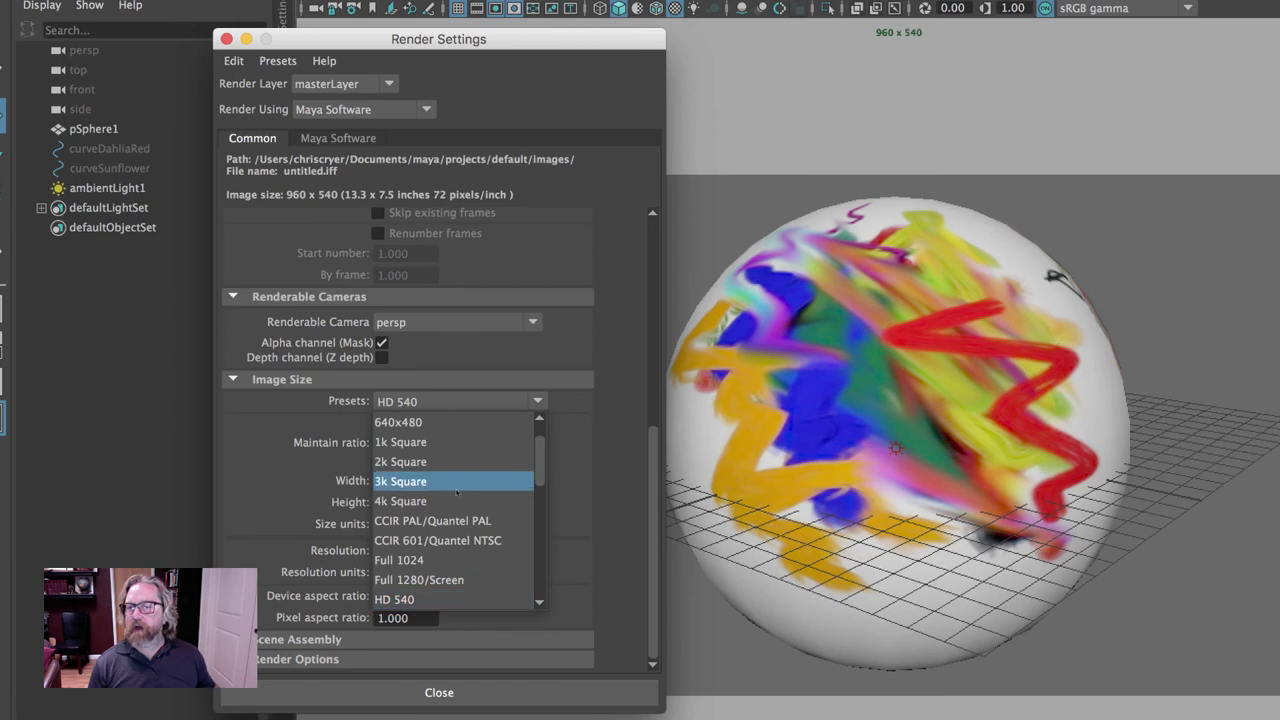
pyautogui.scroll(-4, 456, 491)
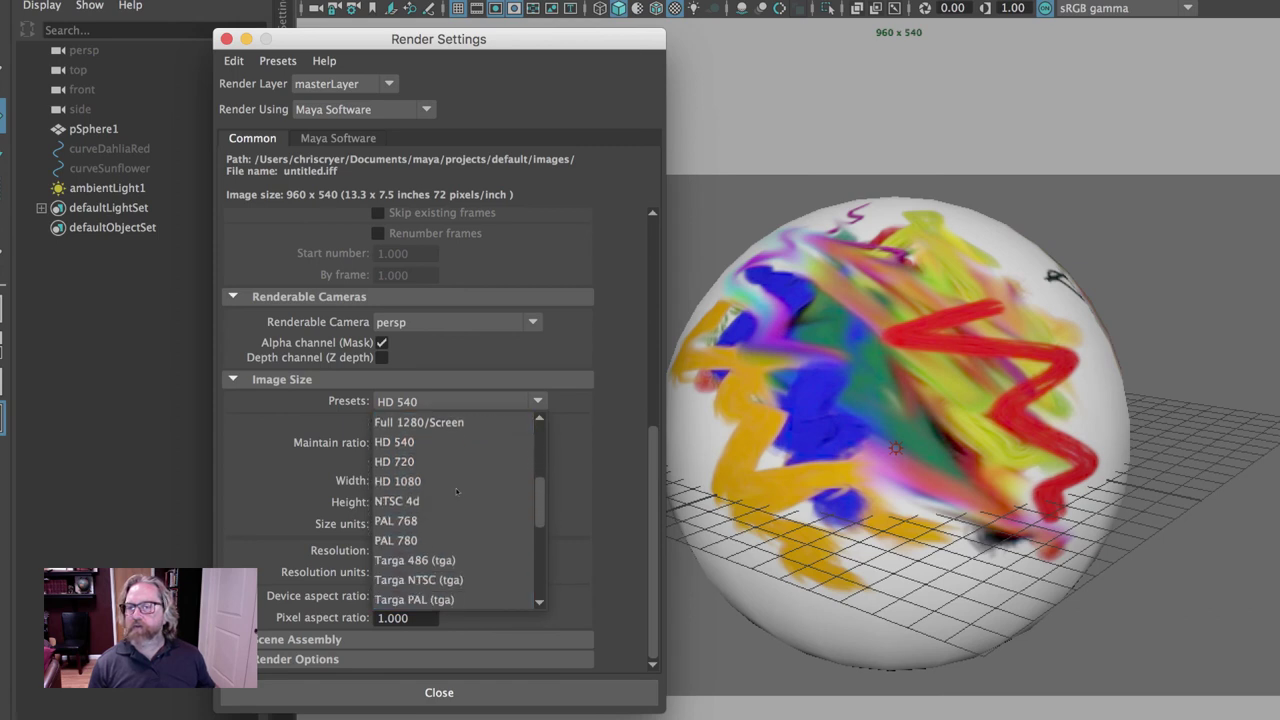
pyautogui.scroll(10, 456, 491)
pyautogui.click(456, 500)
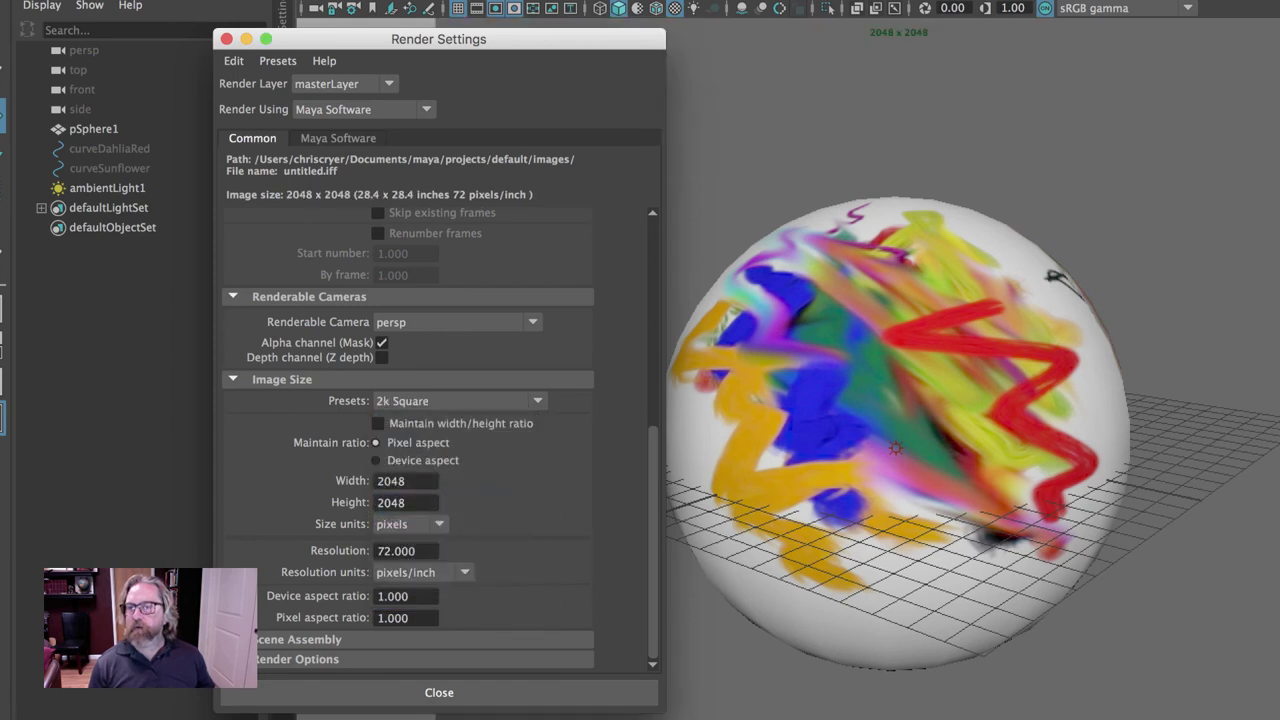
pyautogui.click(226, 39)
pyautogui.scroll(5, 860, 400)
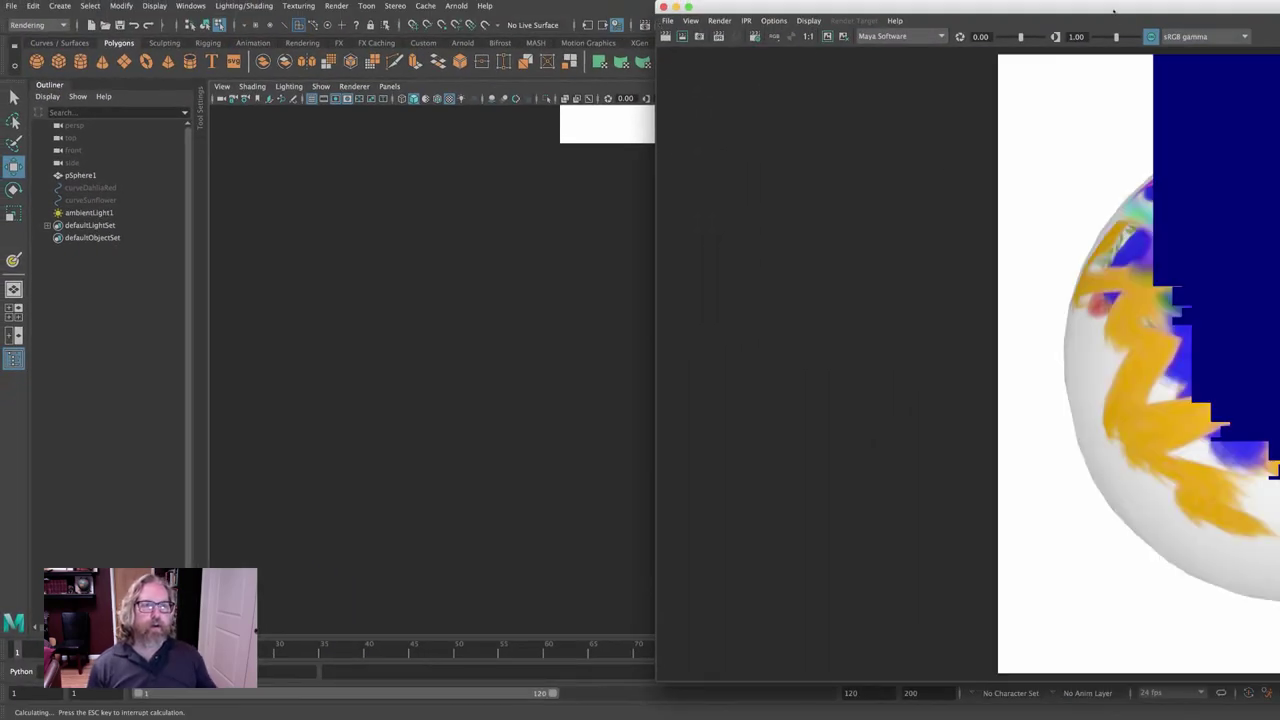
# Maximise the Render View to inspect the full 2048 × 2048 render of the painted sphere.
pyautogui.doubleClick(1072, 10)
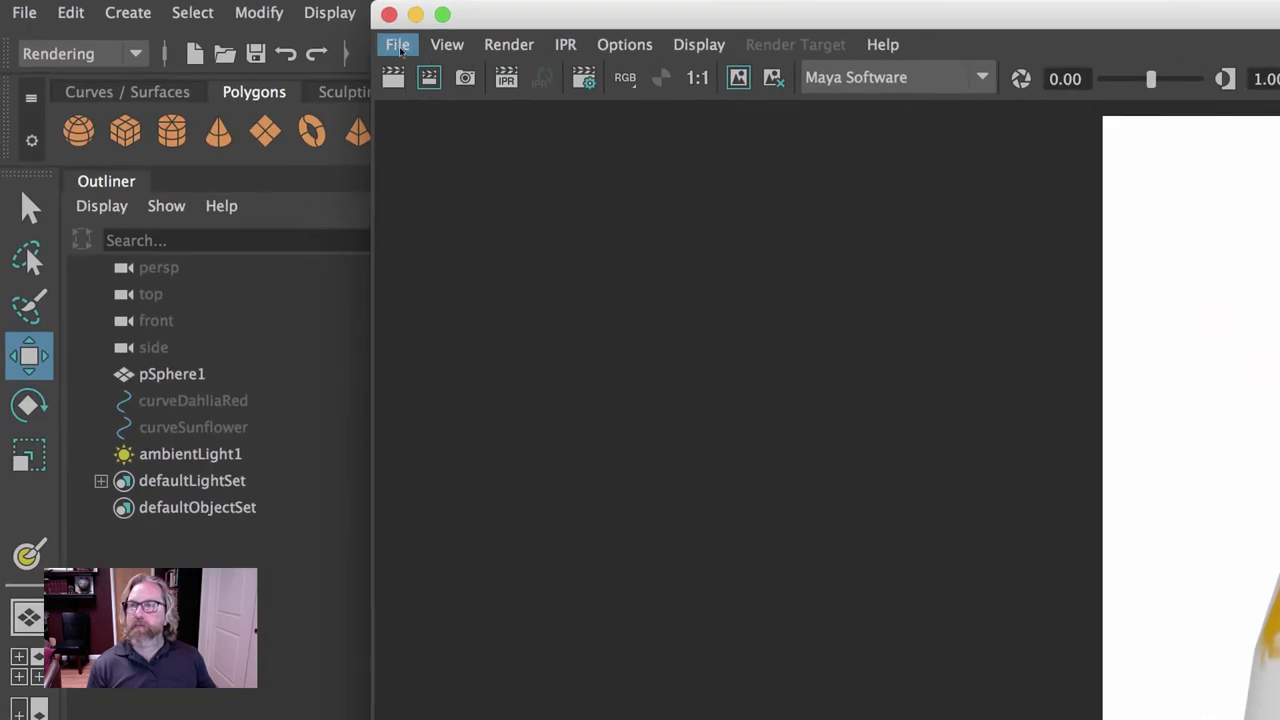
# Save the render as a colour-managed JPEG image named with the student's name.
pyautogui.click(187, 21)
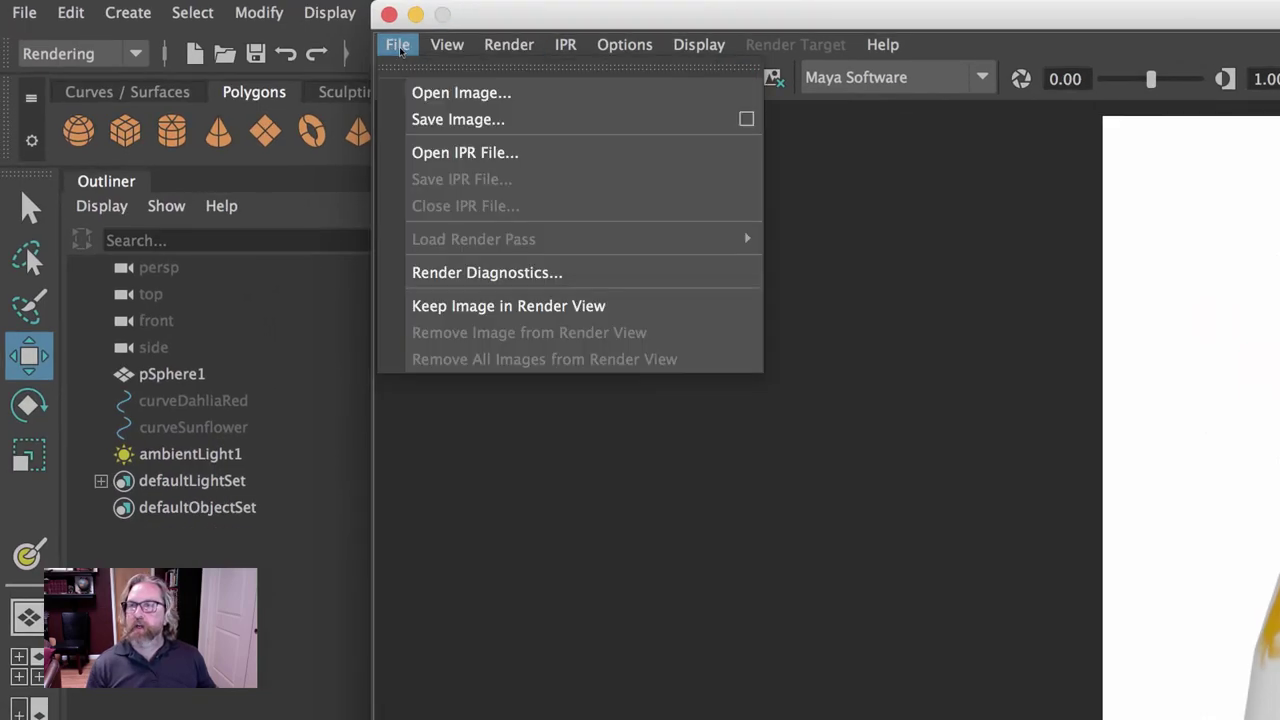
pyautogui.click(486, 120)
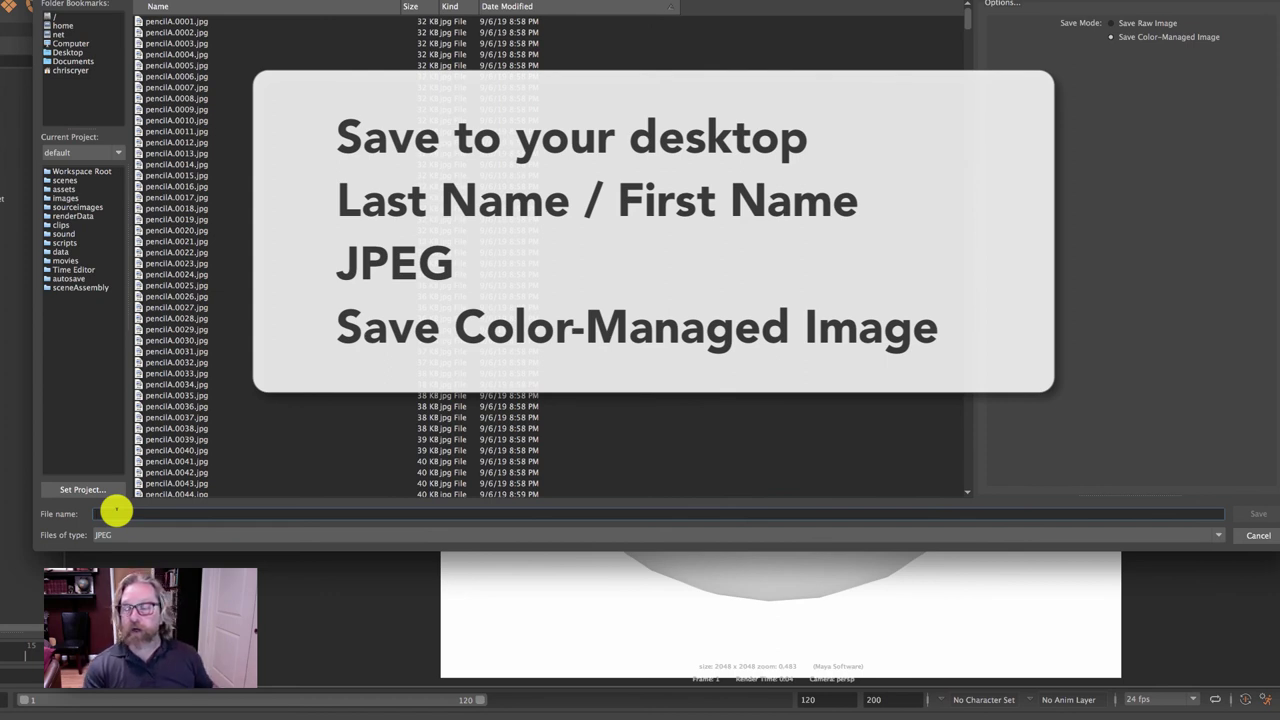
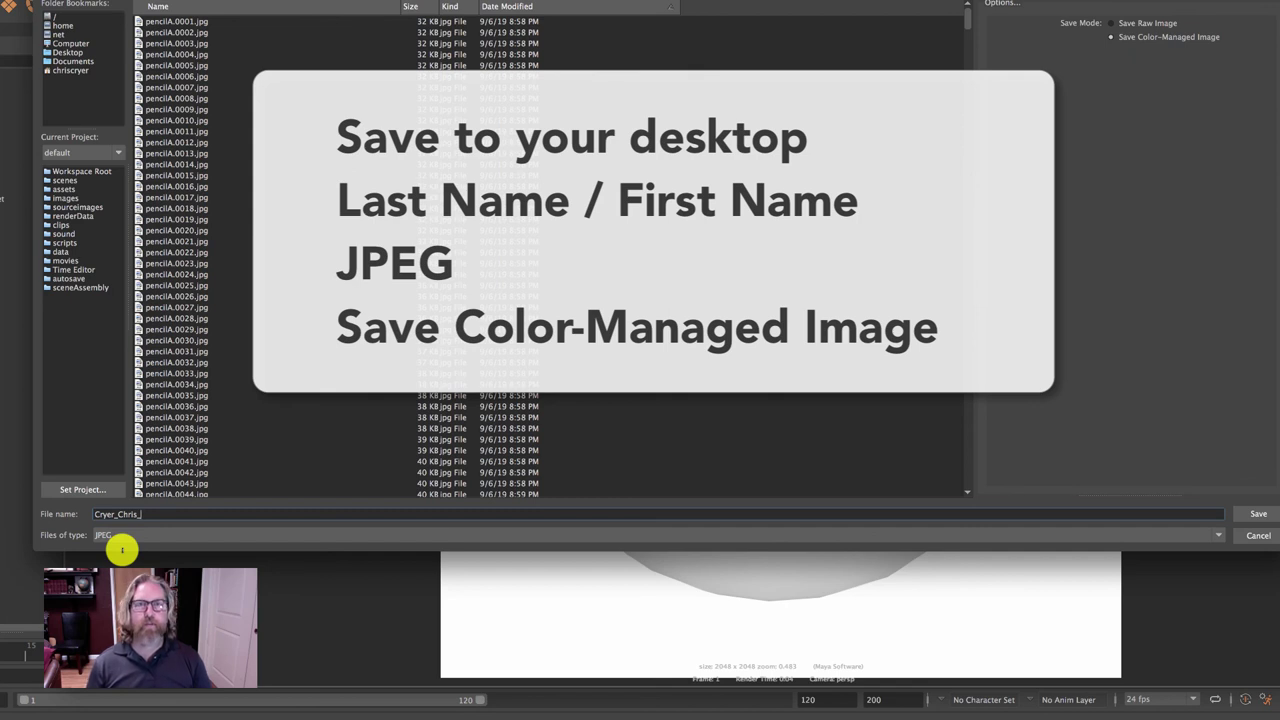
pyautogui.click(96, 535)
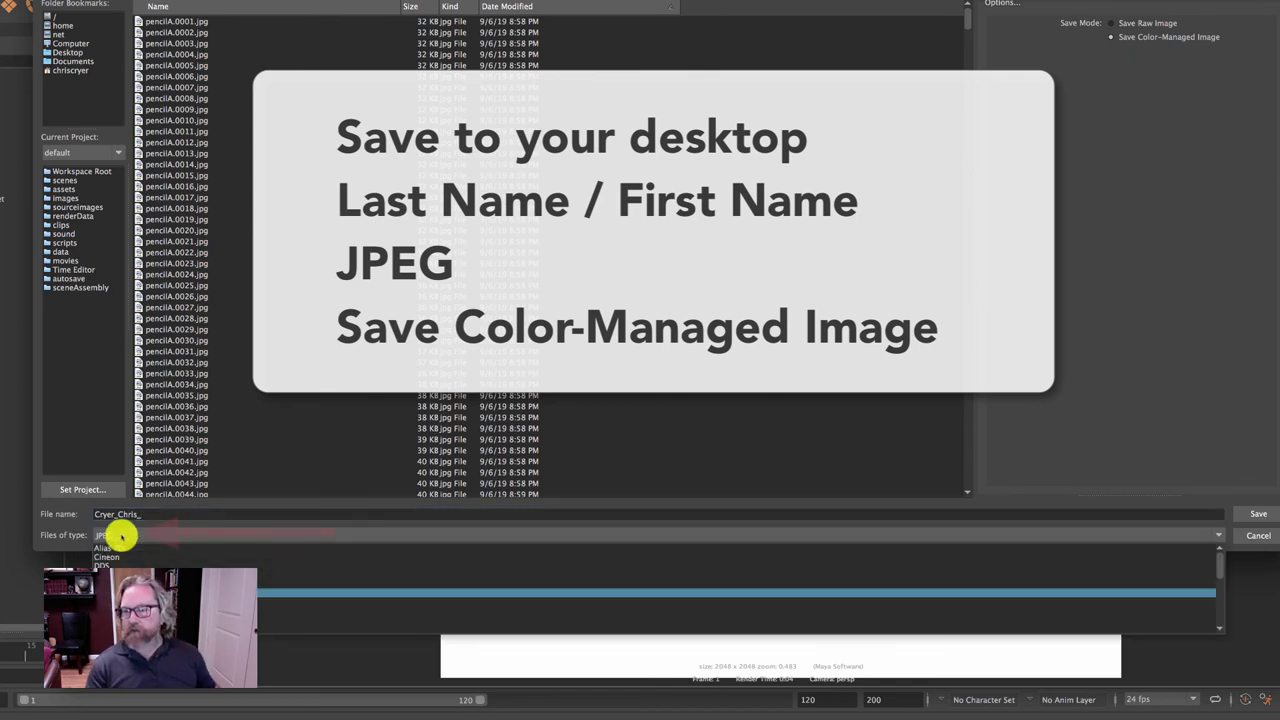
pyautogui.click(500, 592)
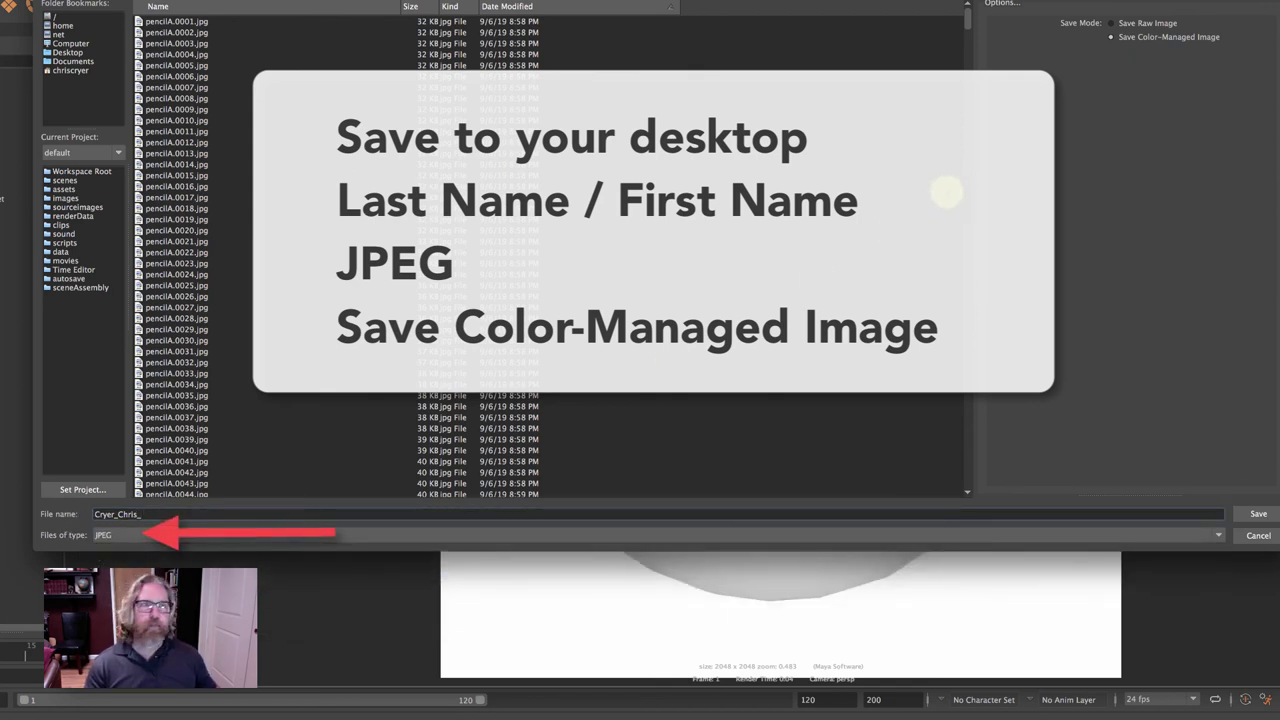
pyautogui.click(1108, 37)
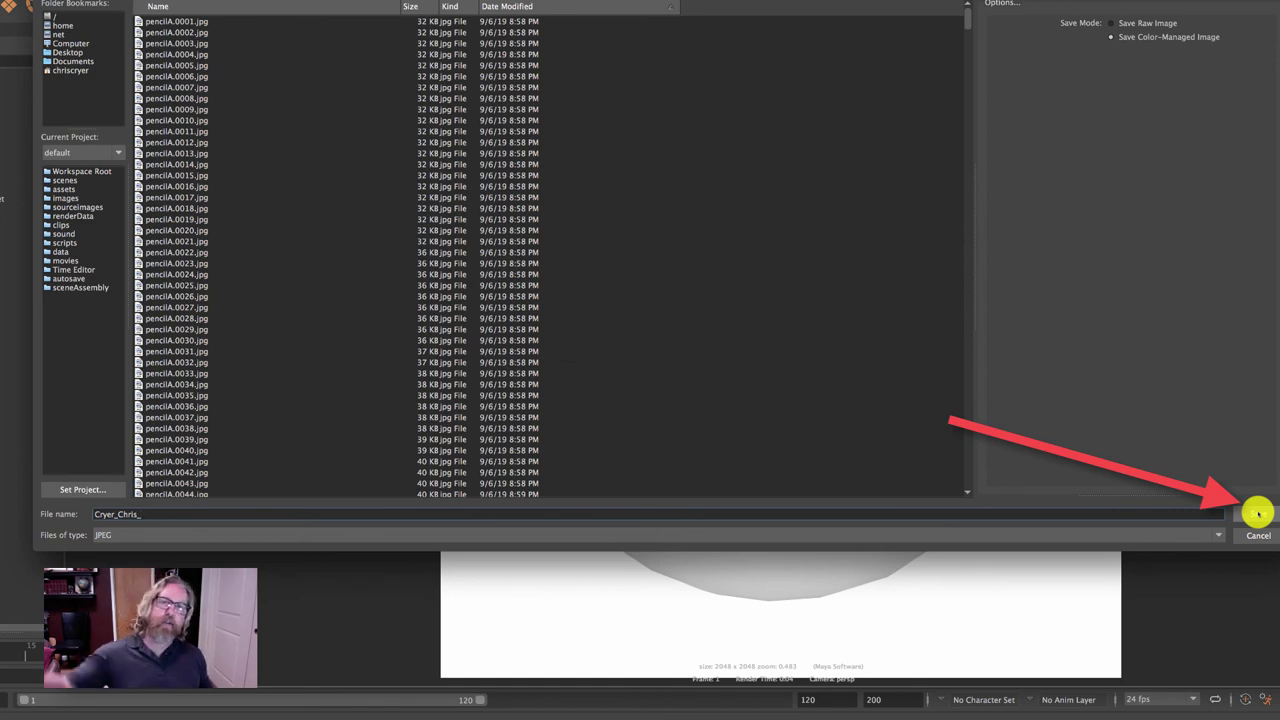
pyautogui.click(1257, 515)
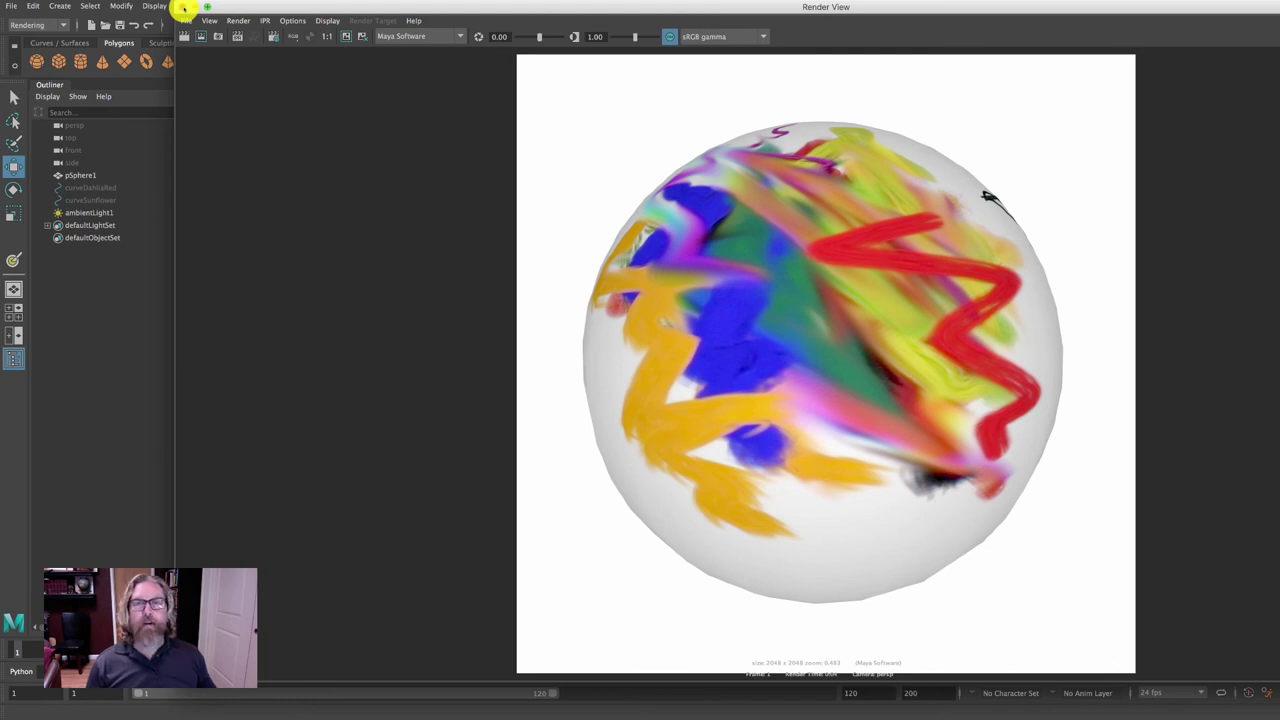
# Close the Render View, leaving the perspective viewport with the oil-painted sphere.
pyautogui.click(184, 8)
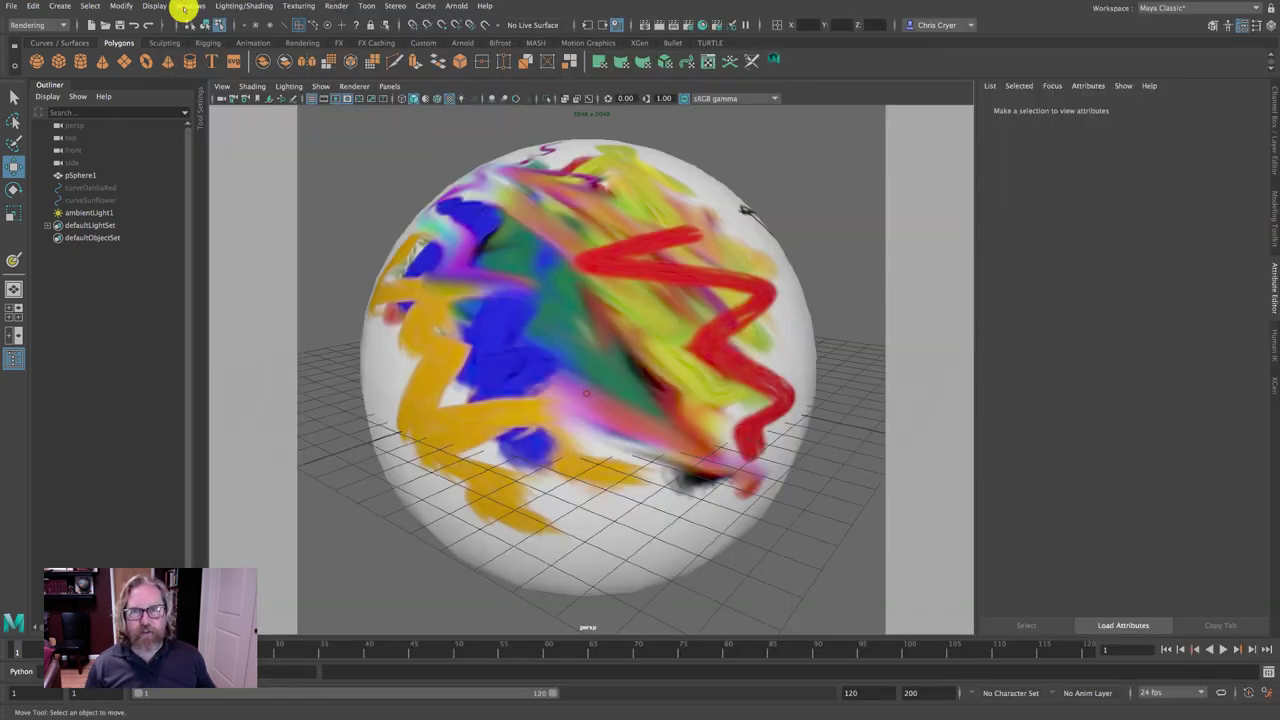